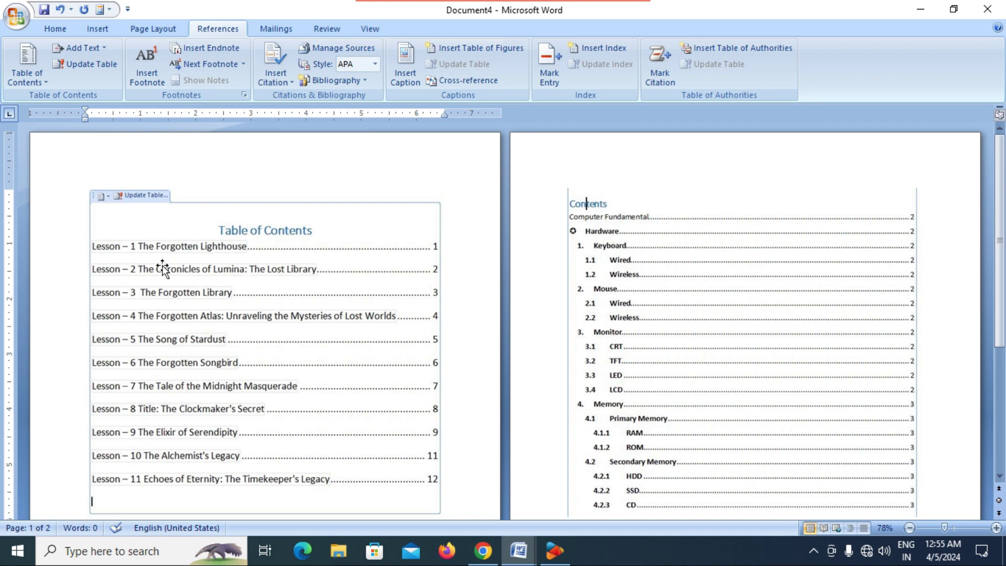
# - Examine the sample lesson table of contents and the multilevel Computer Fundamental contents, from Hardware down to Secondary Memory
pyautogui.click(190, 268)
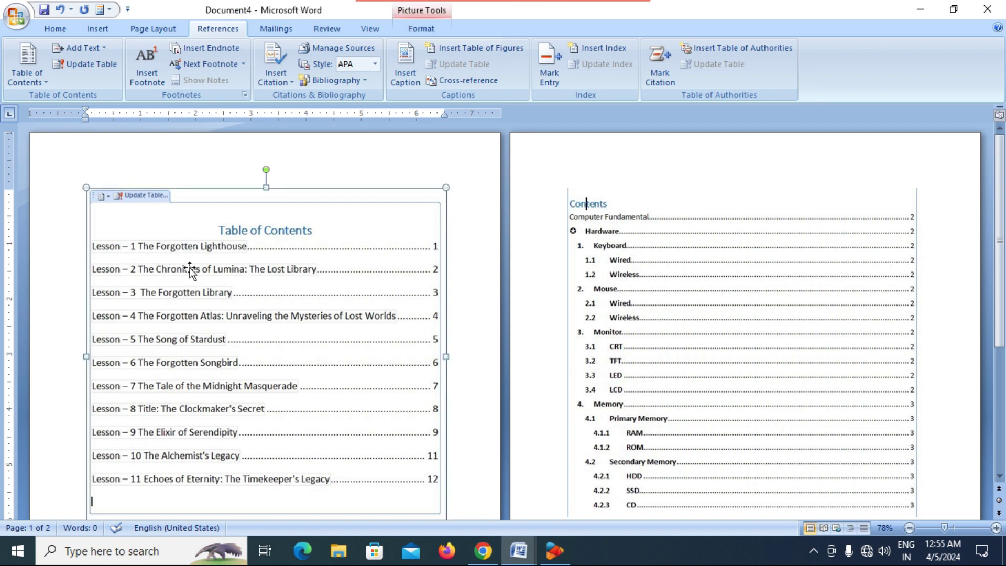
pyautogui.click(613, 329)
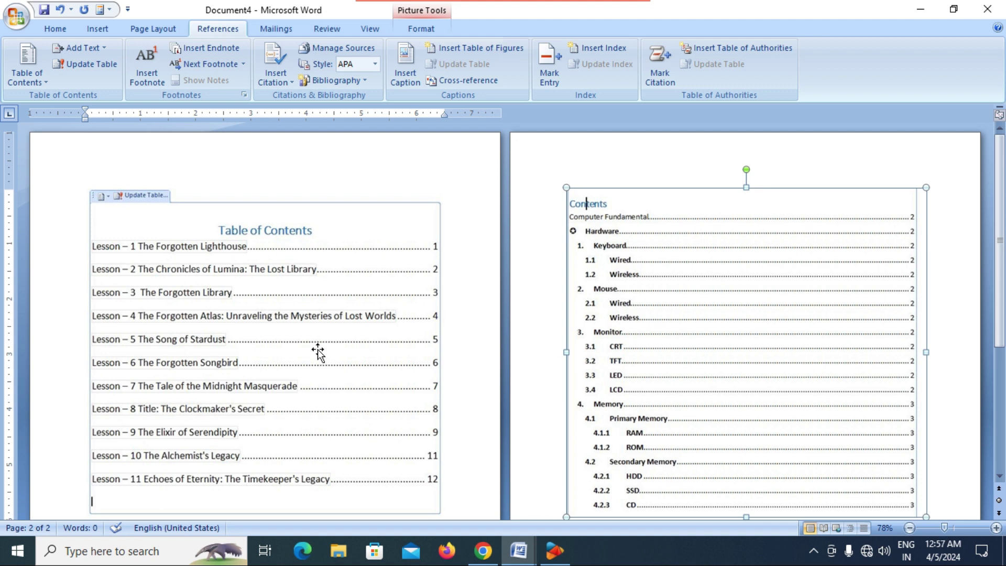
pyautogui.scroll(-1, 315, 348)
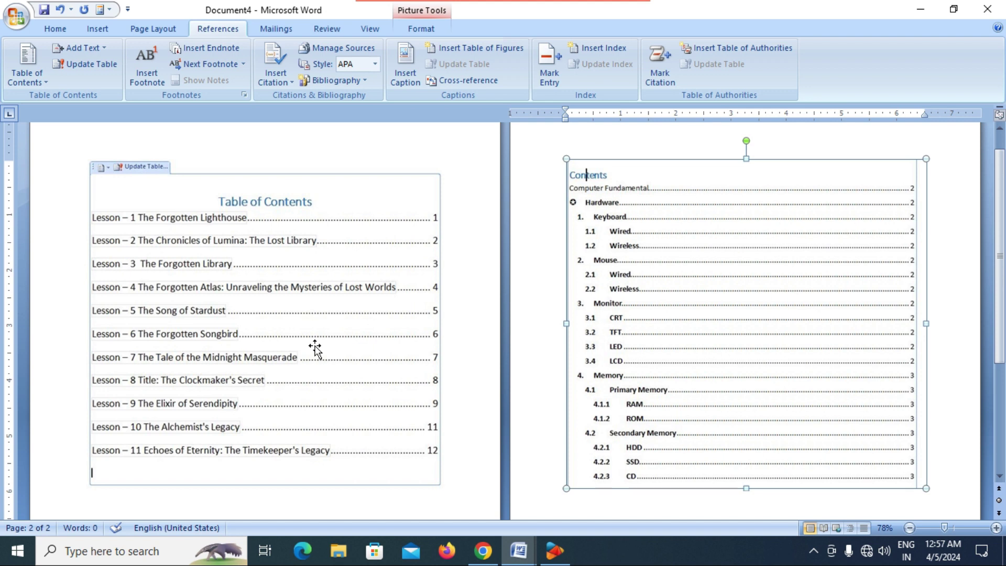
pyautogui.scroll(1, 315, 349)
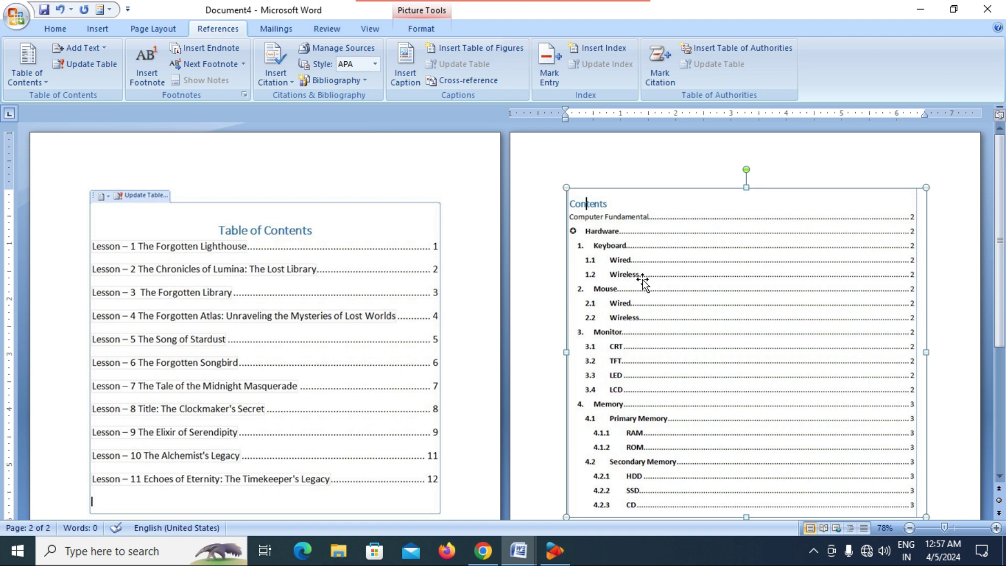
pyautogui.keyDown('ctrl'); pyautogui.scroll(6, 642, 282); pyautogui.keyUp('ctrl')
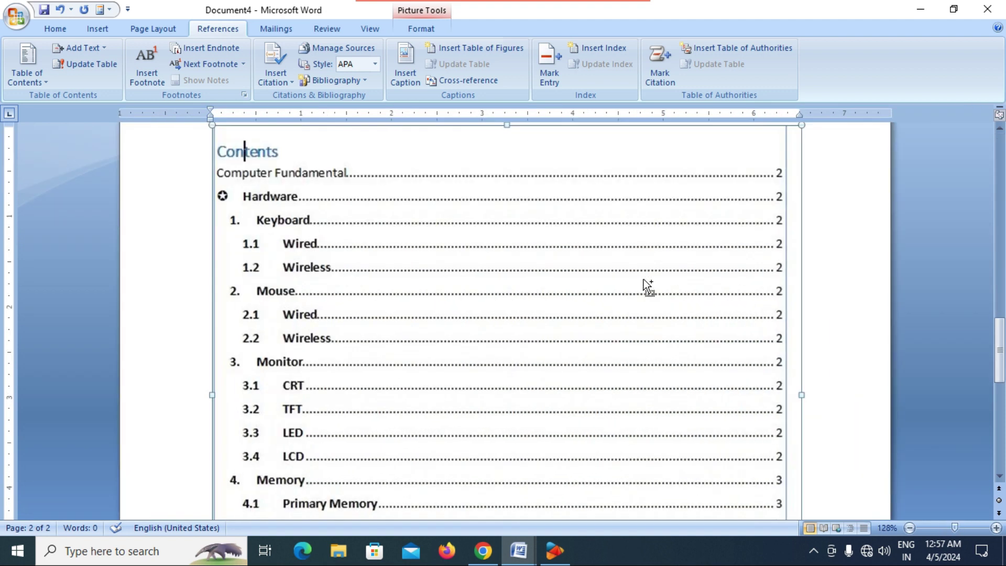
pyautogui.keyDown('ctrl'); pyautogui.scroll(3, 640, 279); pyautogui.keyUp('ctrl')
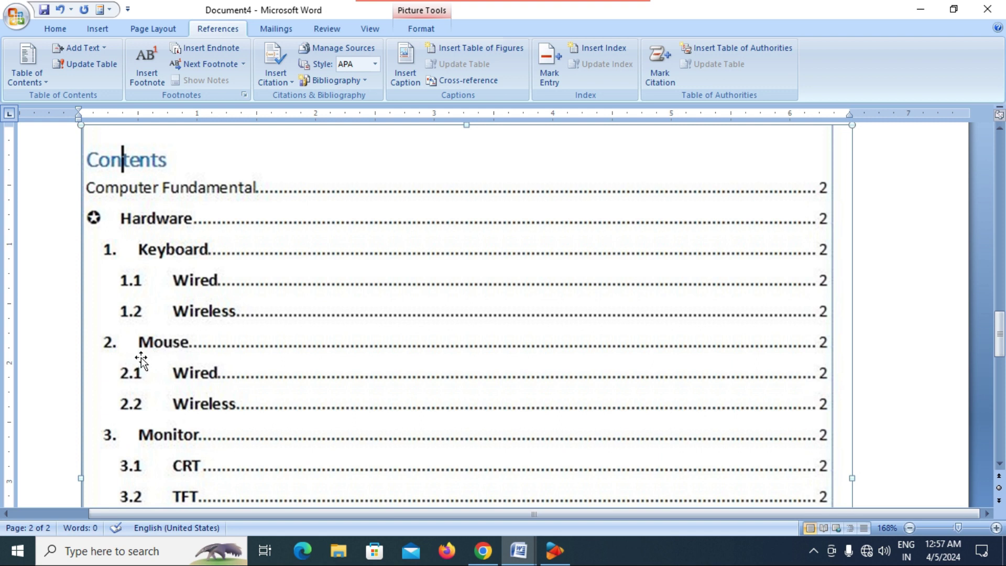
pyautogui.scroll(-2, 142, 362)
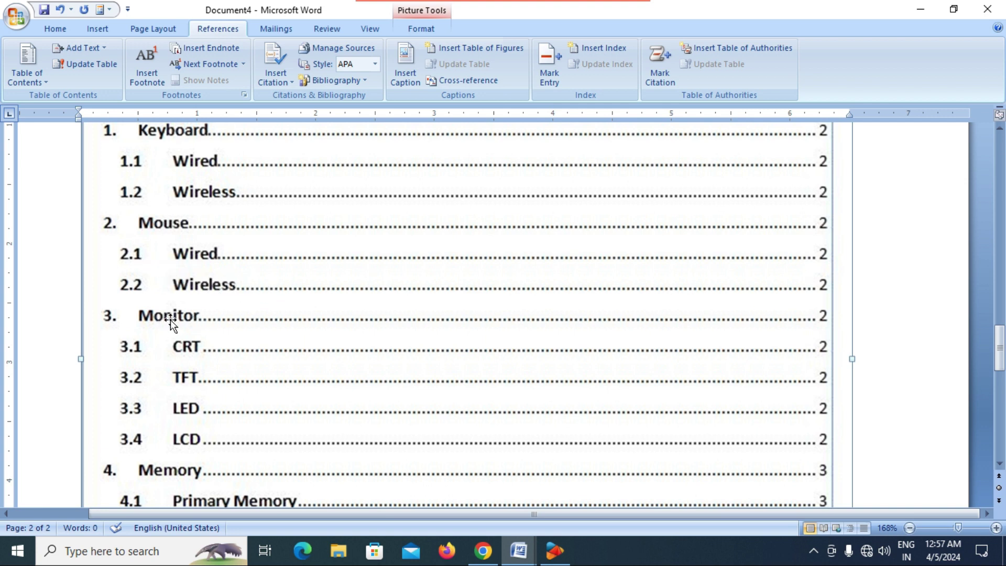
pyautogui.scroll(-2, 210, 328)
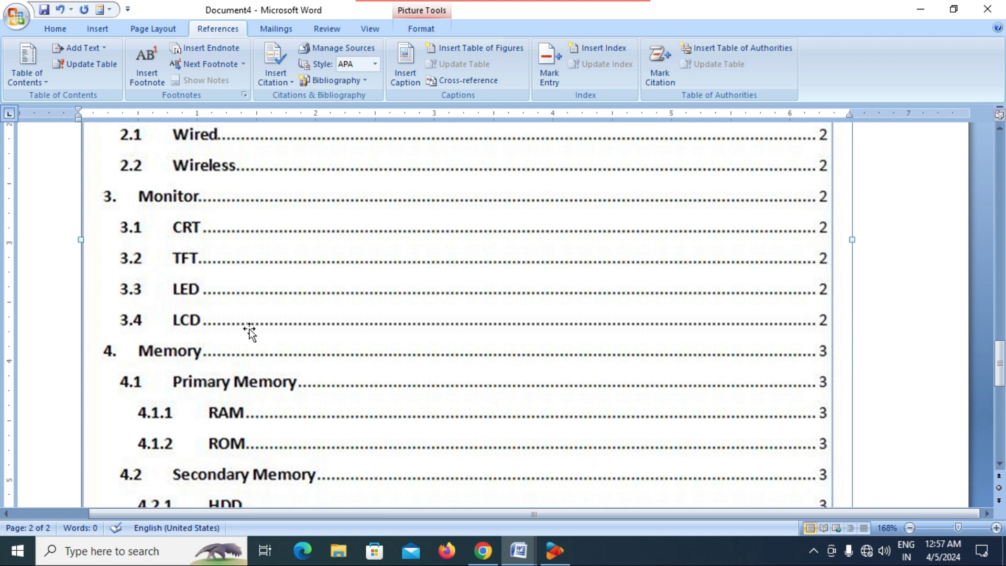
pyautogui.scroll(-2, 188, 283)
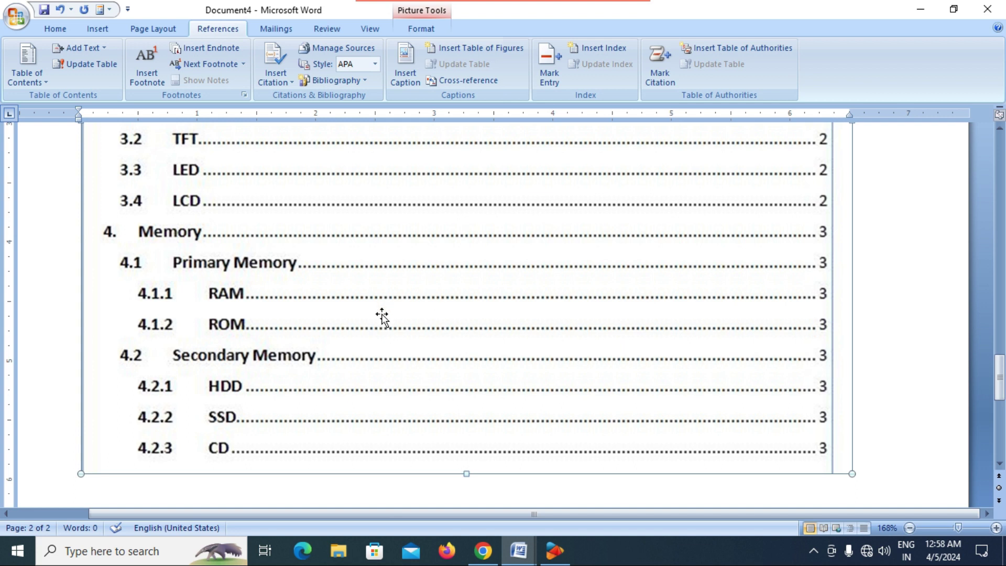
pyautogui.keyDown('ctrl'); pyautogui.scroll(-6, 382, 313); pyautogui.keyUp('ctrl')
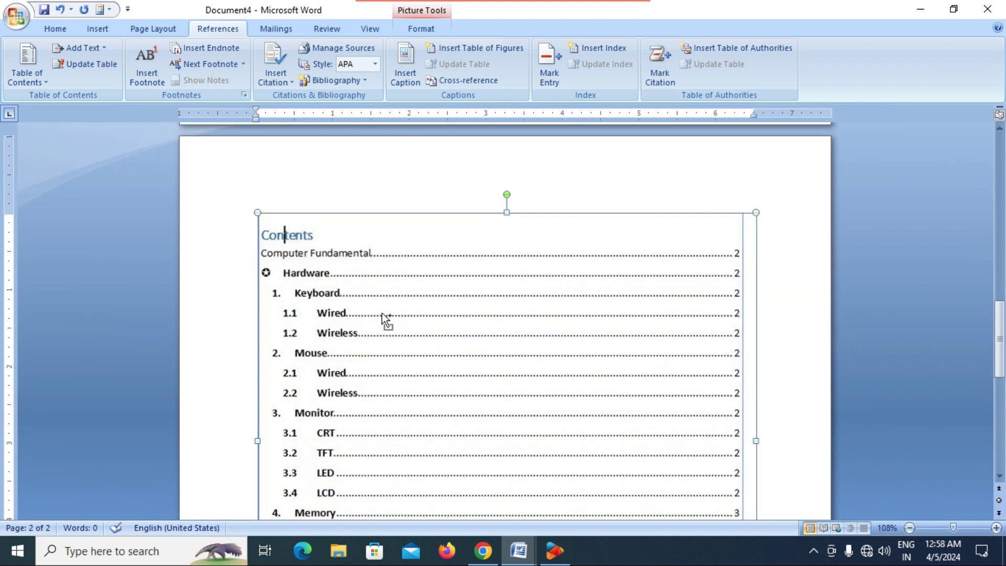
pyautogui.scroll(15, 382, 312)
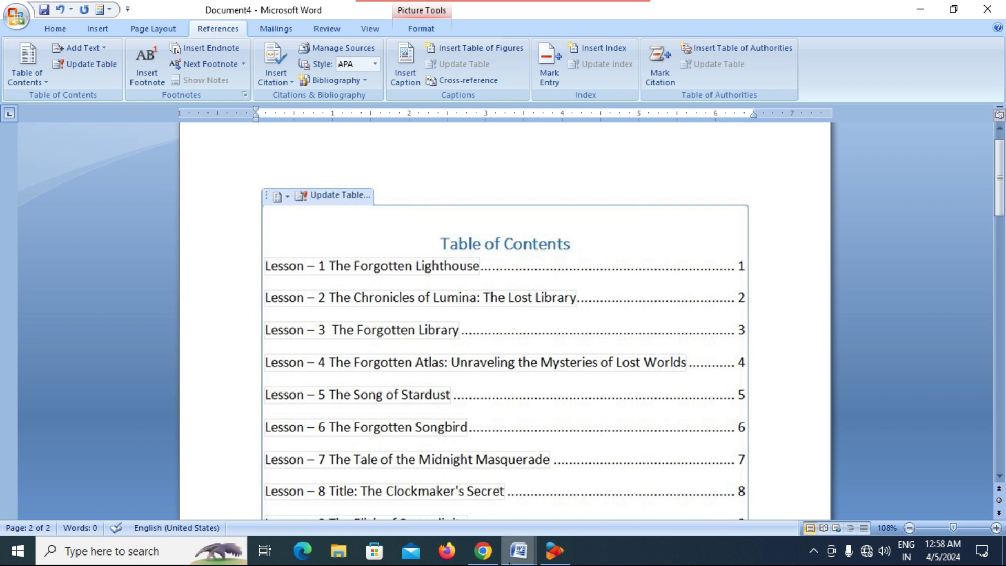
# - Switch to the Lesson document and place the cursor in the opening paragraph of Lesson 1
pyautogui.moveTo(516, 559)
pyautogui.click(415, 501)
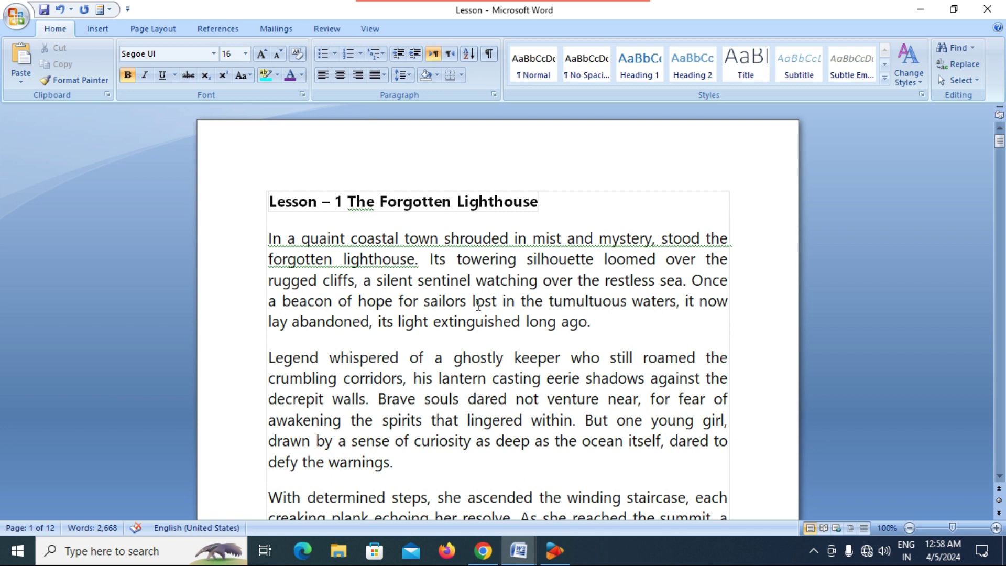
pyautogui.click(459, 332)
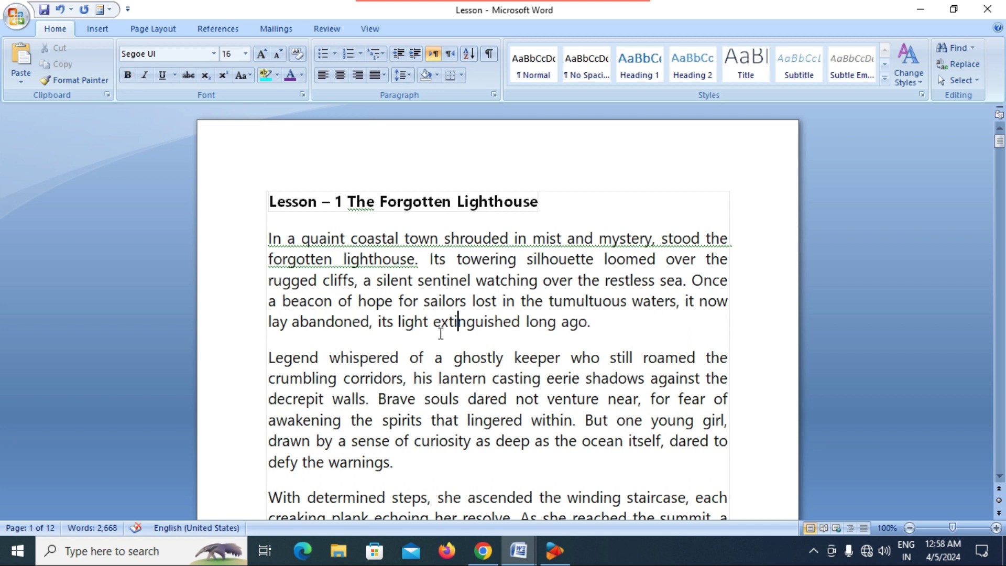
# - Look through the Lesson document from Lesson 1 to Lesson 11, checking titles and page layout, and return to the first page
pyautogui.scroll(-2, 440, 332)
pyautogui.scroll(-8, 439, 331)
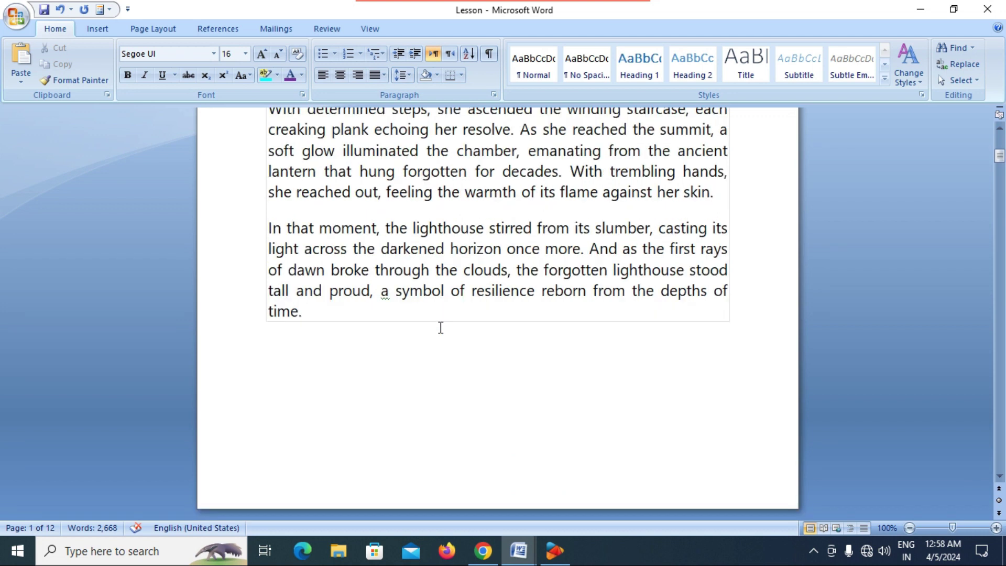
pyautogui.scroll(-3, 439, 325)
pyautogui.rightClick(438, 331)
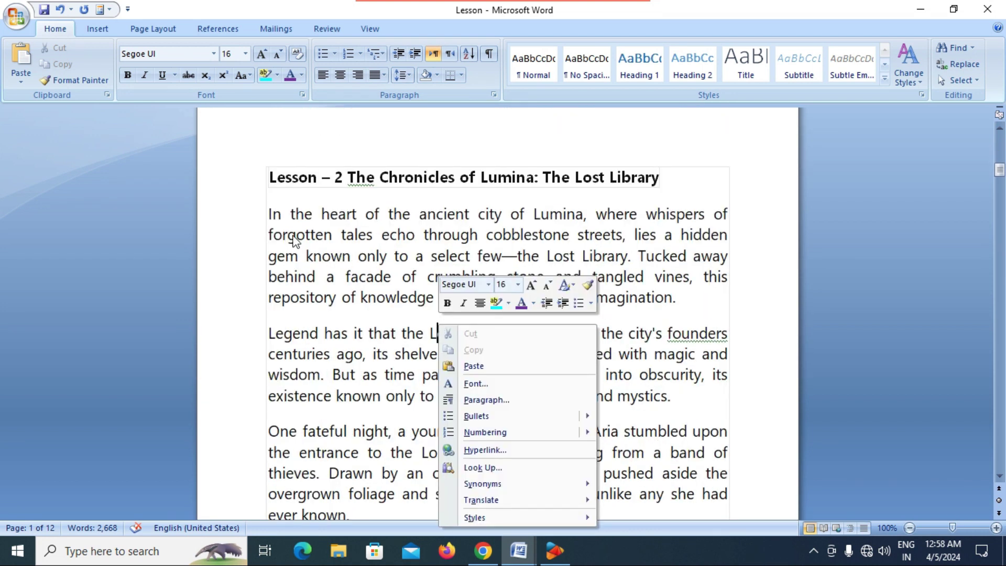
pyautogui.scroll(12, 375, 285)
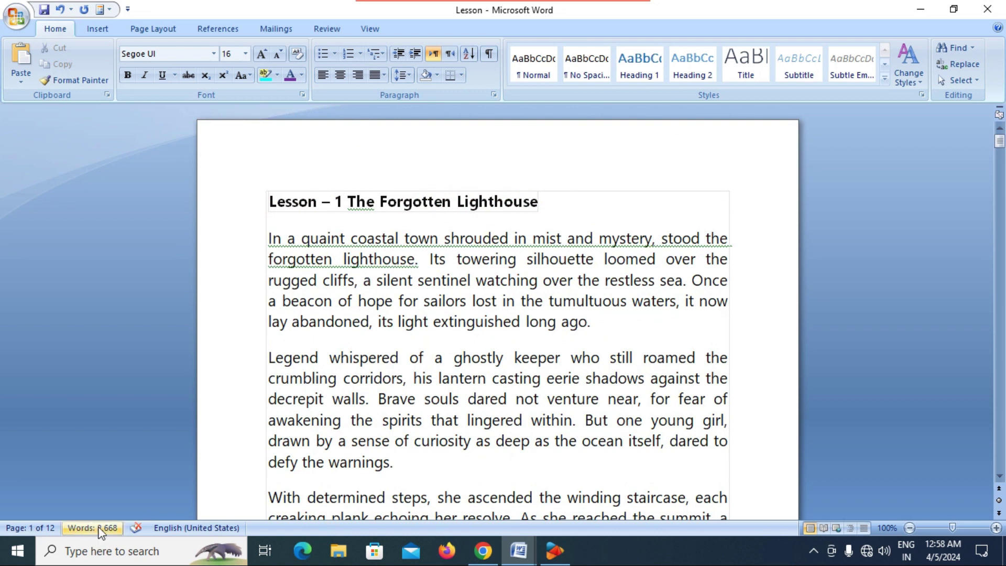
pyautogui.rightClick(77, 528)
pyautogui.click(516, 404)
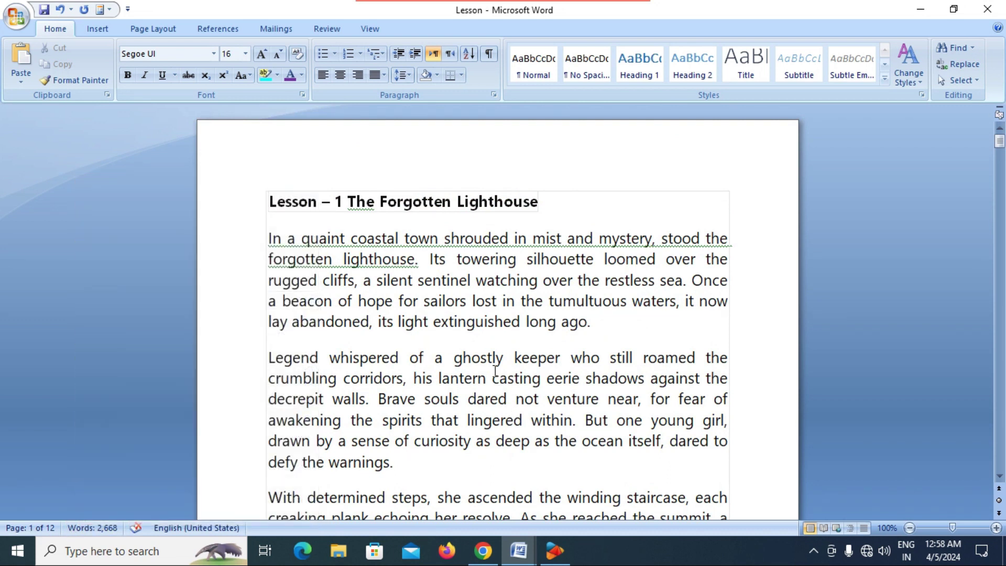
pyautogui.scroll(-5, 494, 365)
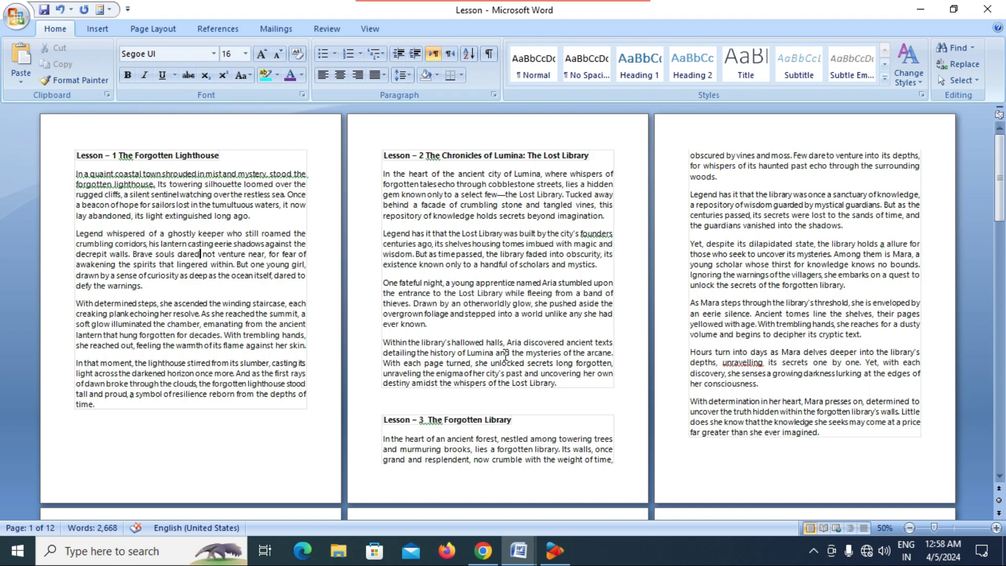
pyautogui.scroll(-10, 493, 363)
pyautogui.scroll(-10, 502, 350)
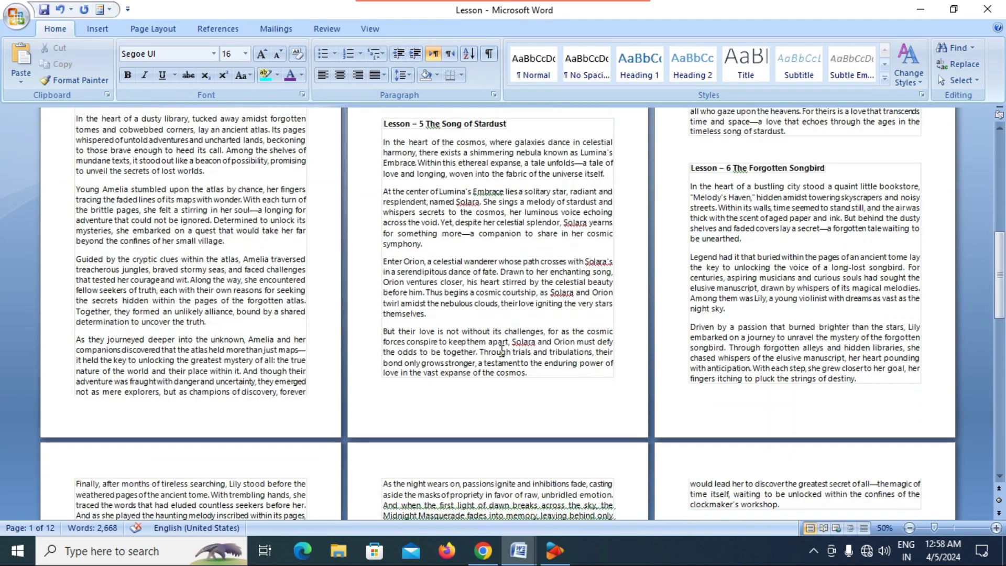
pyautogui.scroll(-8, 501, 350)
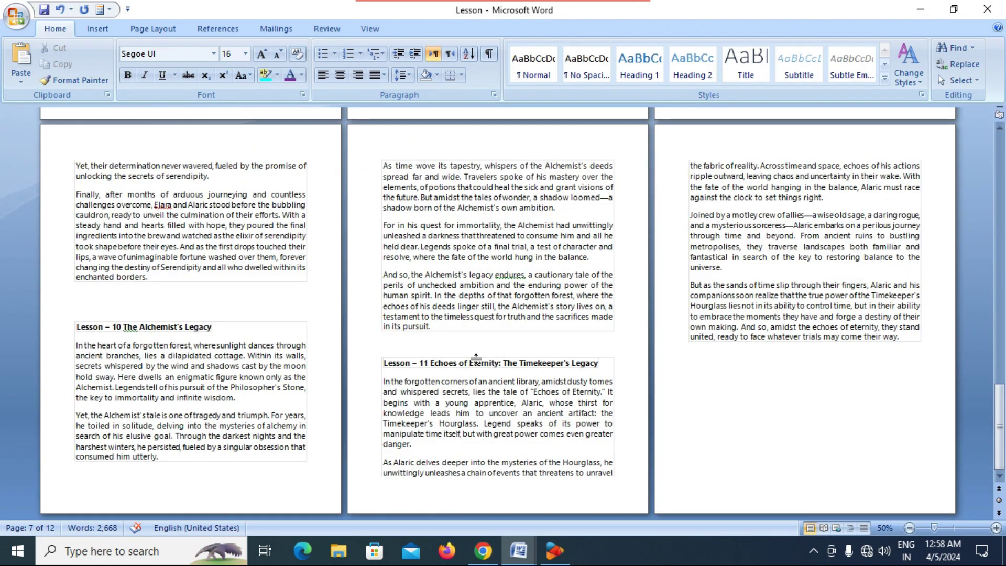
pyautogui.click(419, 370)
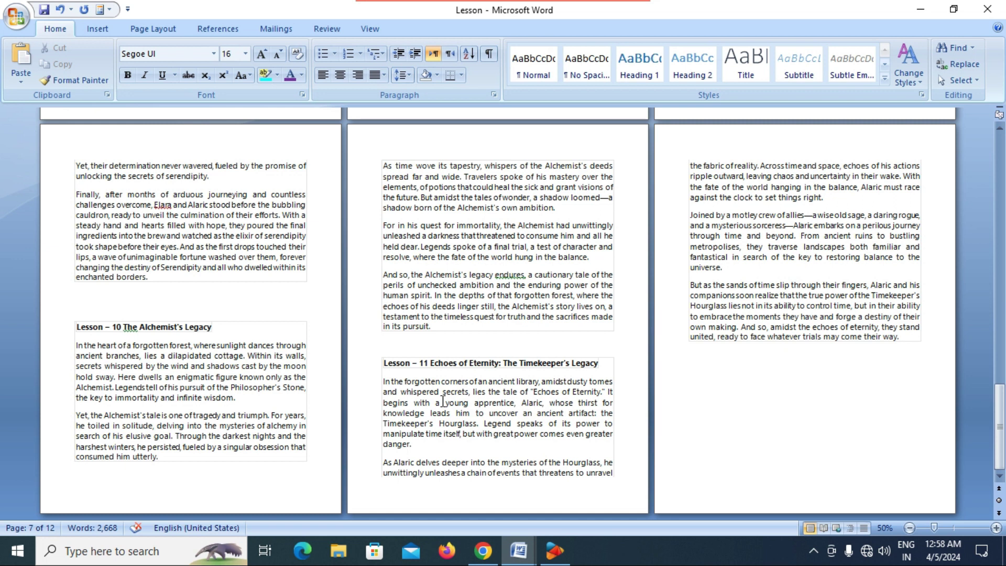
pyautogui.click(458, 391)
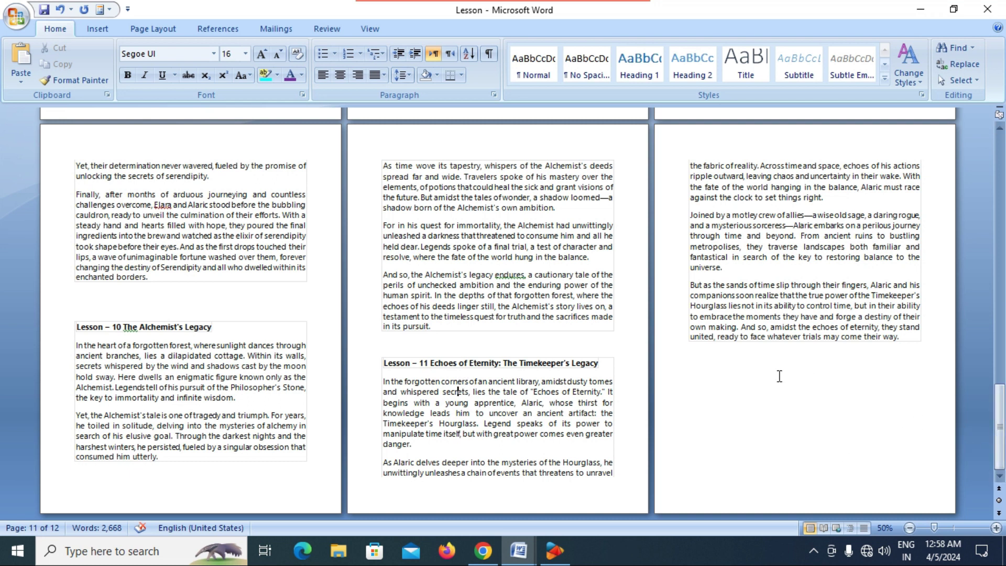
pyautogui.scroll(7, 543, 371)
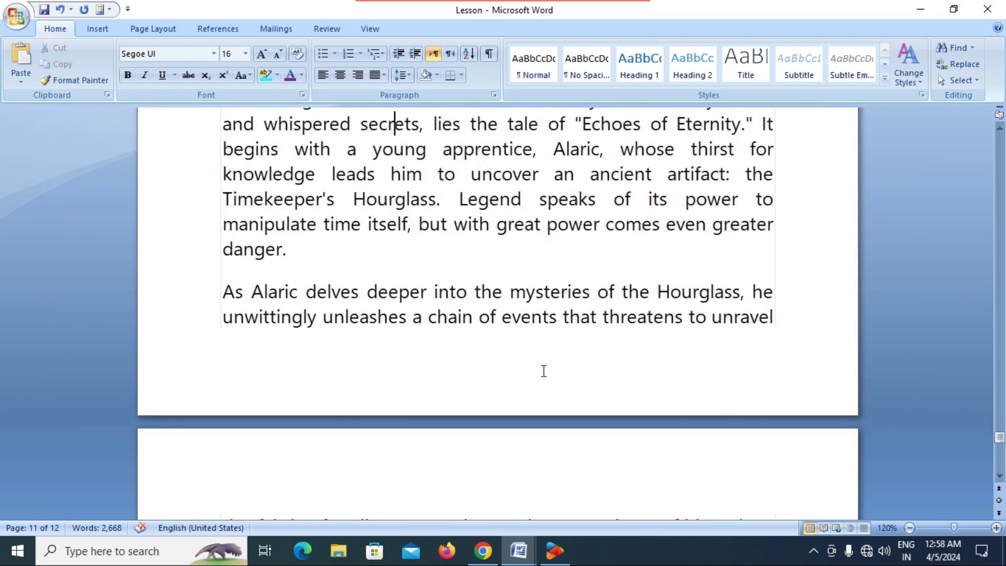
pyautogui.scroll(3, 847, 418)
pyautogui.moveTo(1001, 435); pyautogui.dragTo(1004, 222)
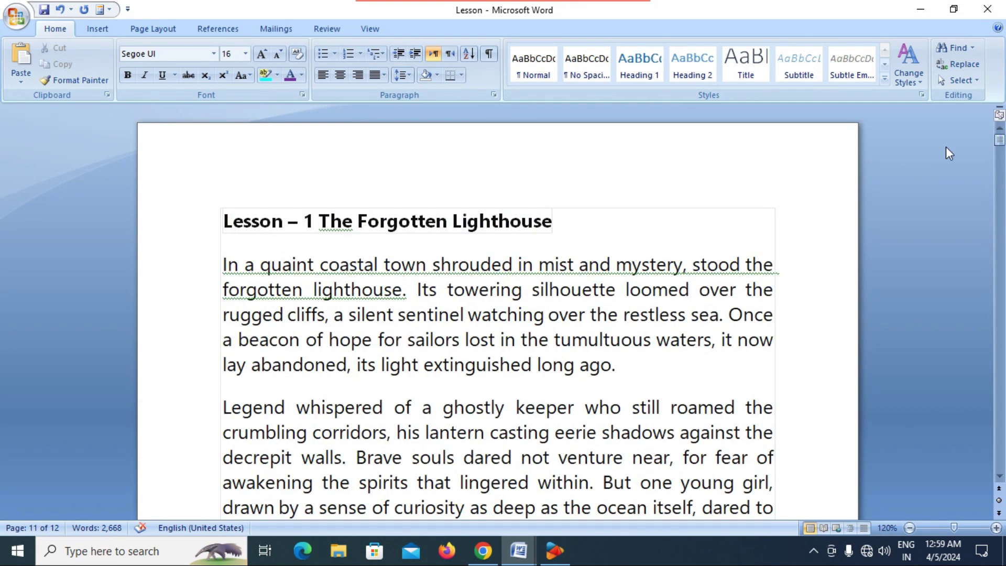
pyautogui.rightClick(708, 264)
pyautogui.click(531, 337)
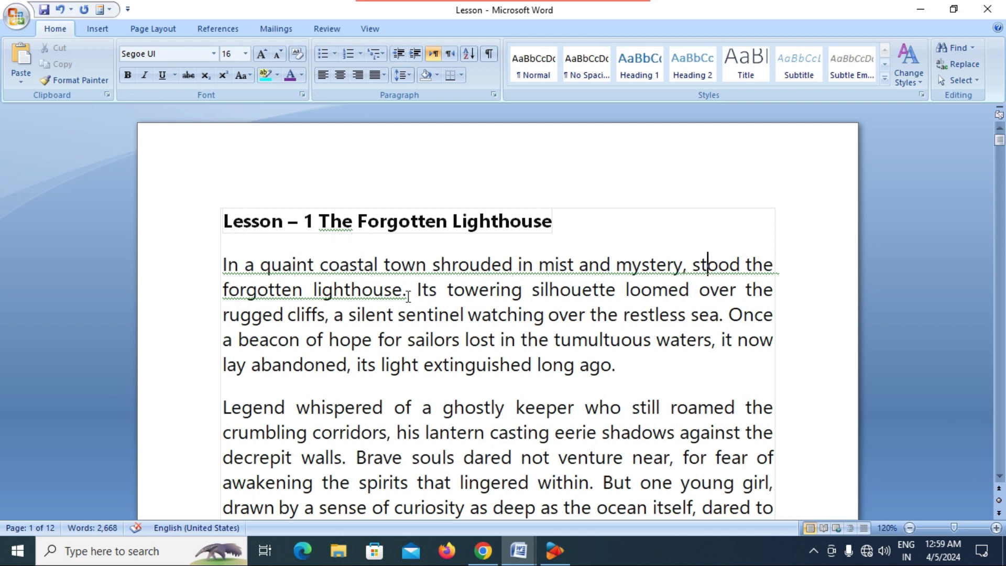
# - Apply the Heading 1 style to the title "Lesson – 1 The Forgotten Lighthouse"
pyautogui.click(512, 226)
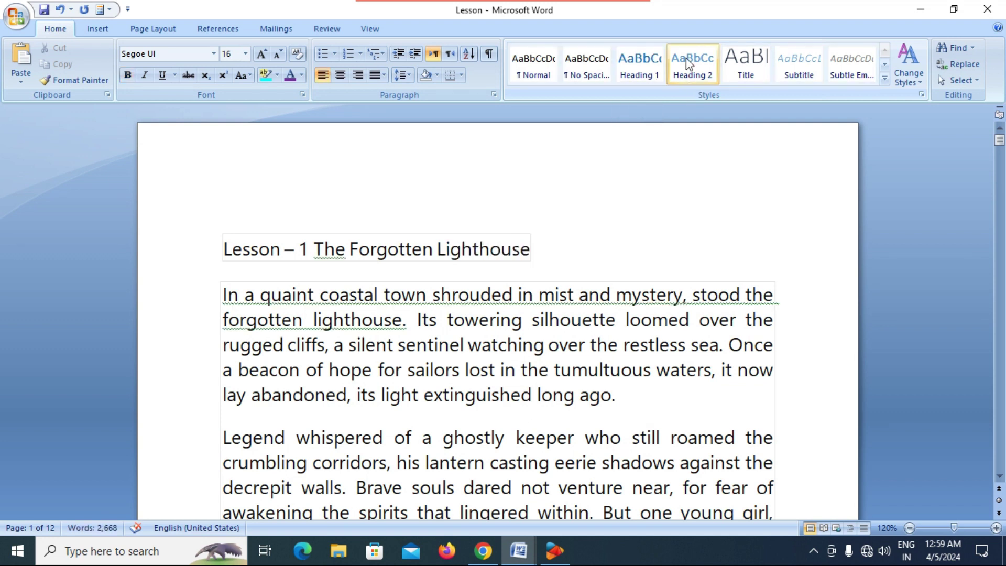
pyautogui.click(641, 68)
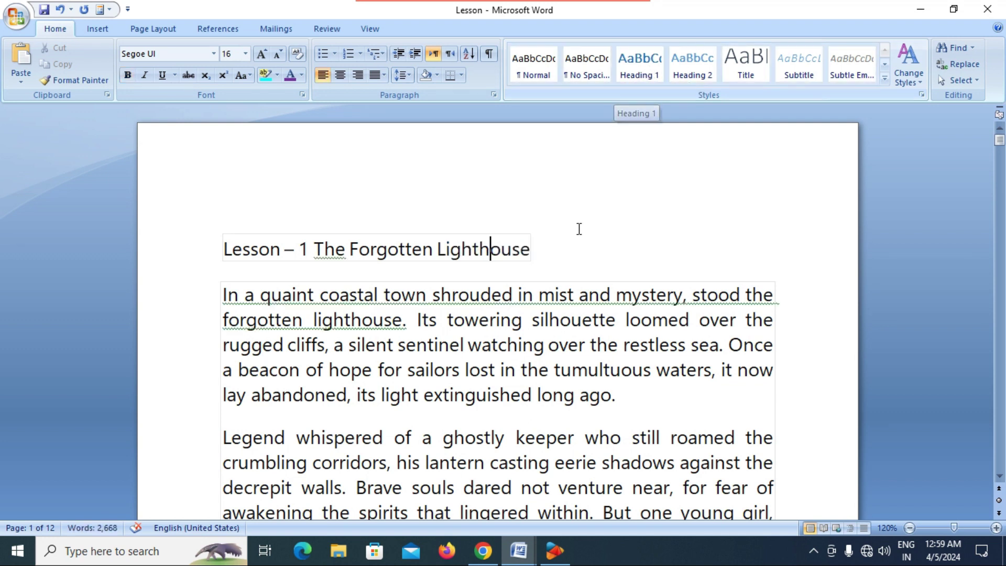
pyautogui.moveTo(535, 247); pyautogui.dragTo(274, 243)
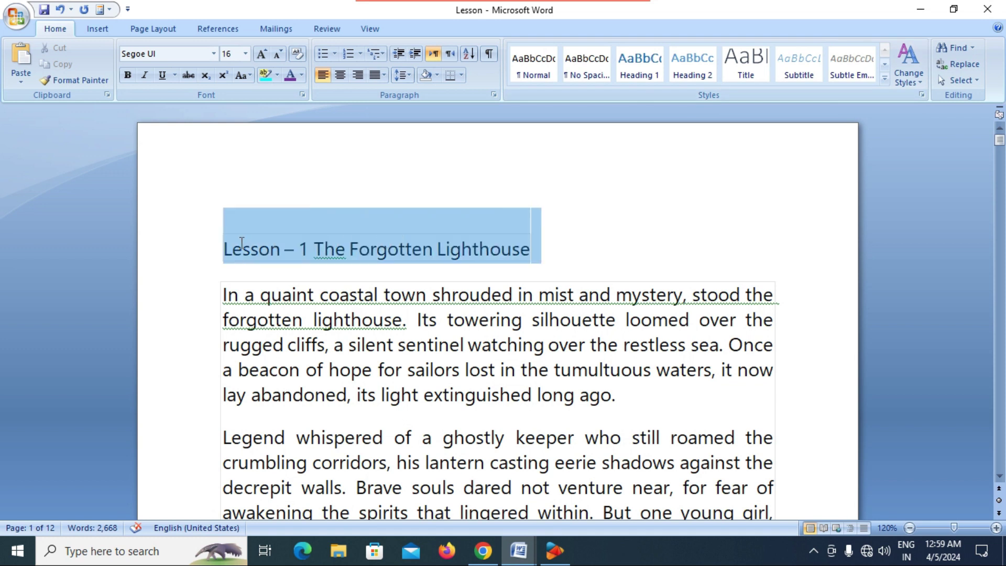
pyautogui.click(637, 71)
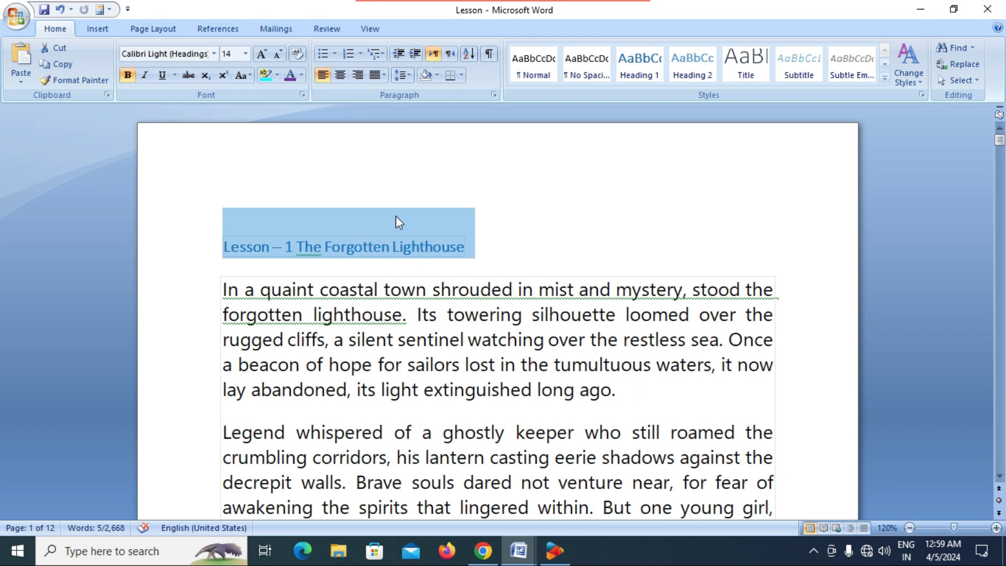
pyautogui.click(490, 288)
# - Apply the Heading 1 style to the title "Lesson – 2 The Chronicles of Lumina: The Lost Library"
pyautogui.scroll(-5, 415, 244)
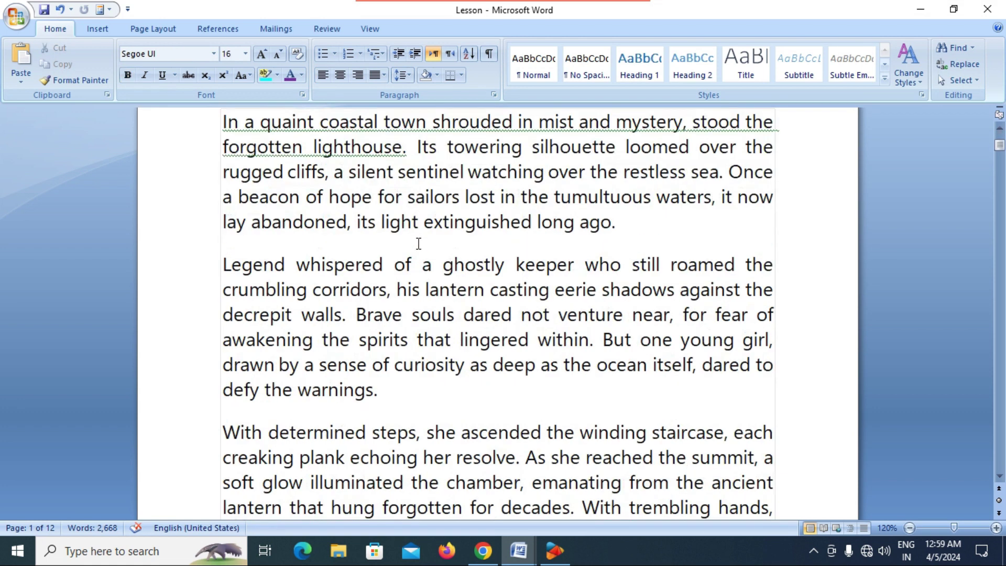
pyautogui.scroll(-6, 416, 240)
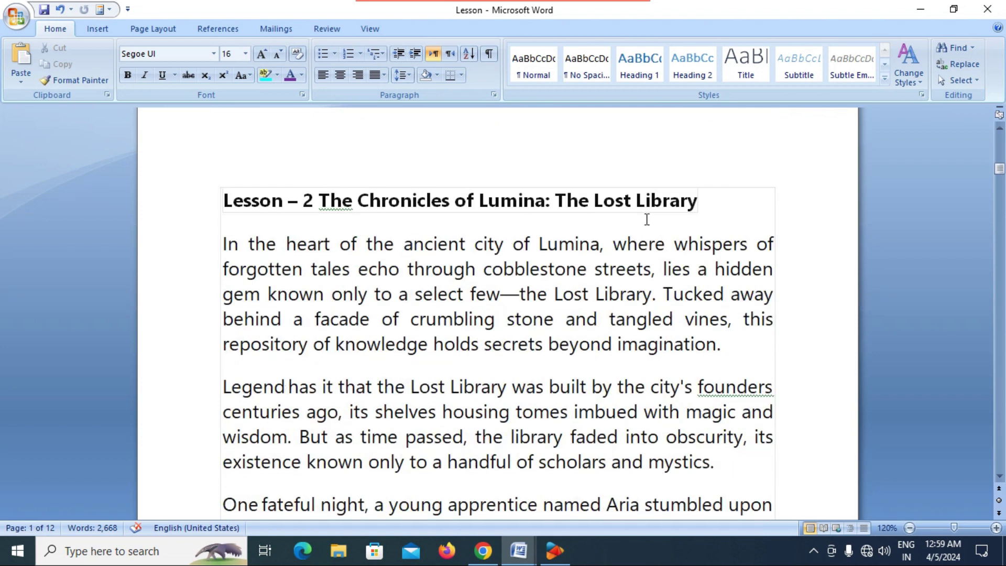
pyautogui.moveTo(710, 203); pyautogui.dragTo(159, 171)
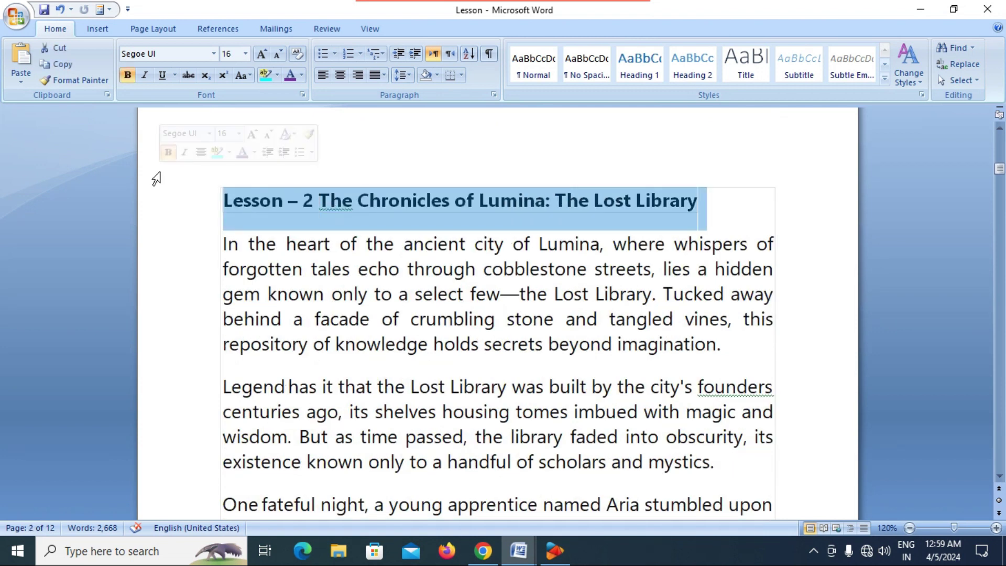
pyautogui.click(640, 65)
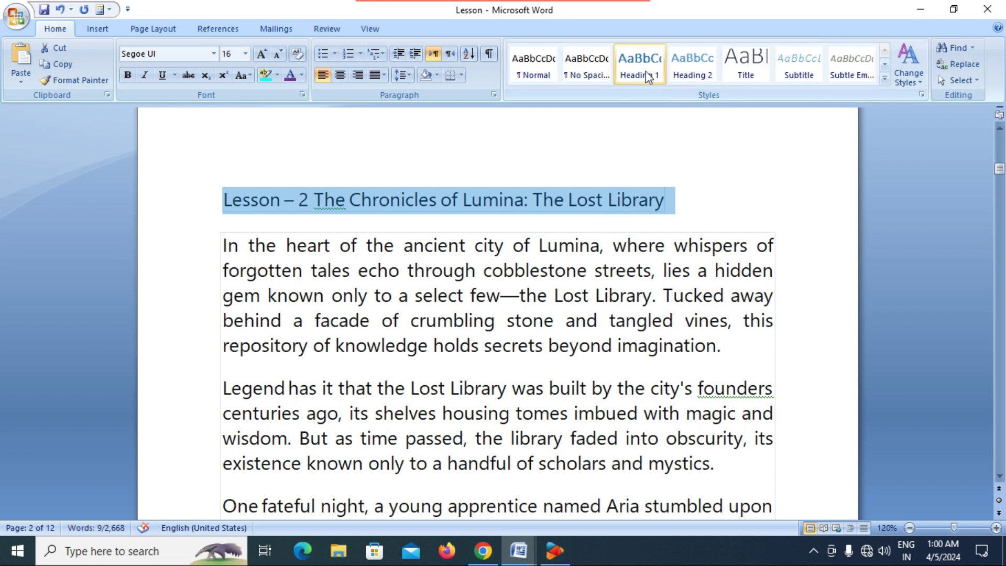
pyautogui.click(648, 73)
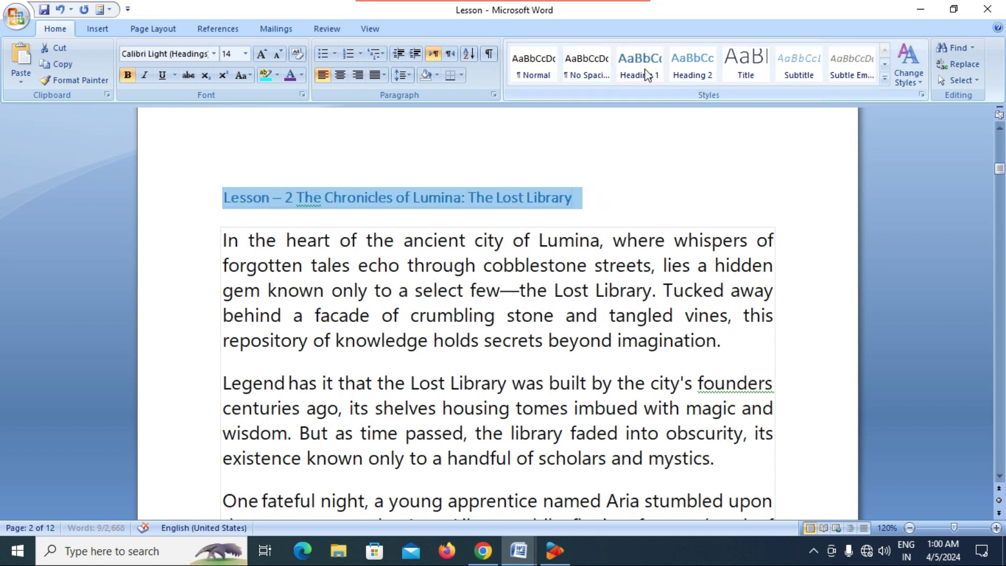
pyautogui.click(608, 201)
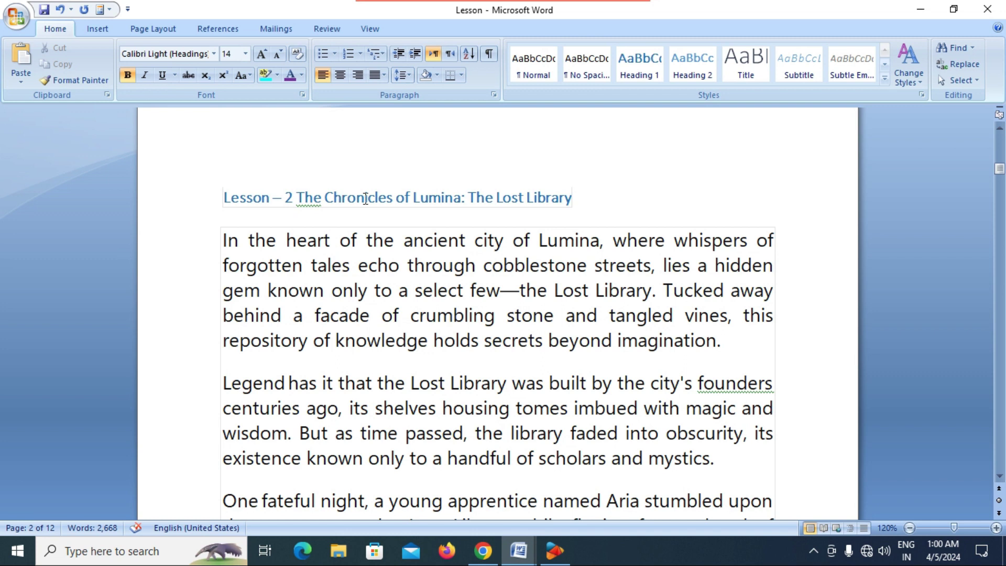
# - Copy the formatting of the Lesson 2 title onto "Lesson – 3 The Forgotten Library" with Format Painter
pyautogui.moveTo(584, 200); pyautogui.dragTo(253, 204)
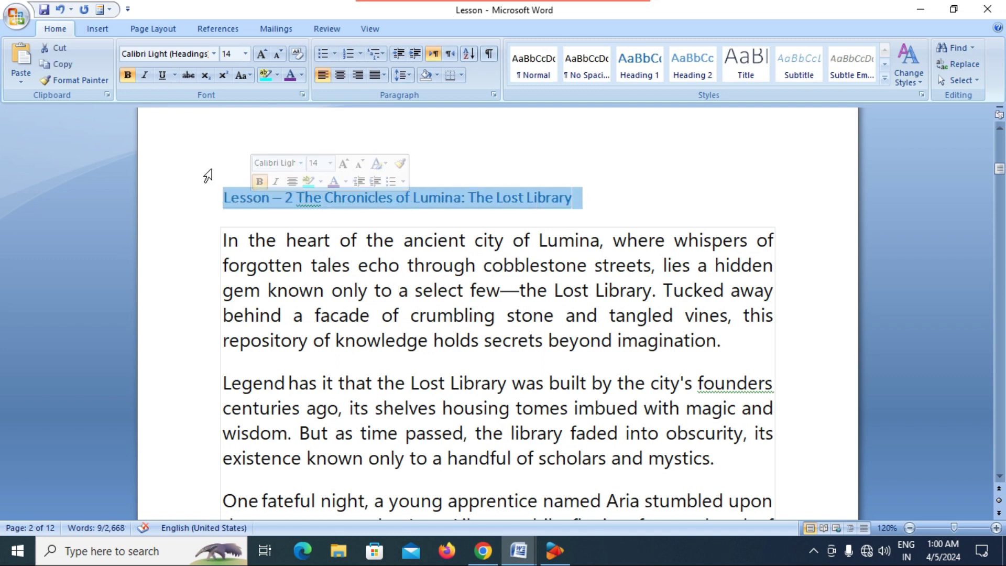
pyautogui.click(77, 81)
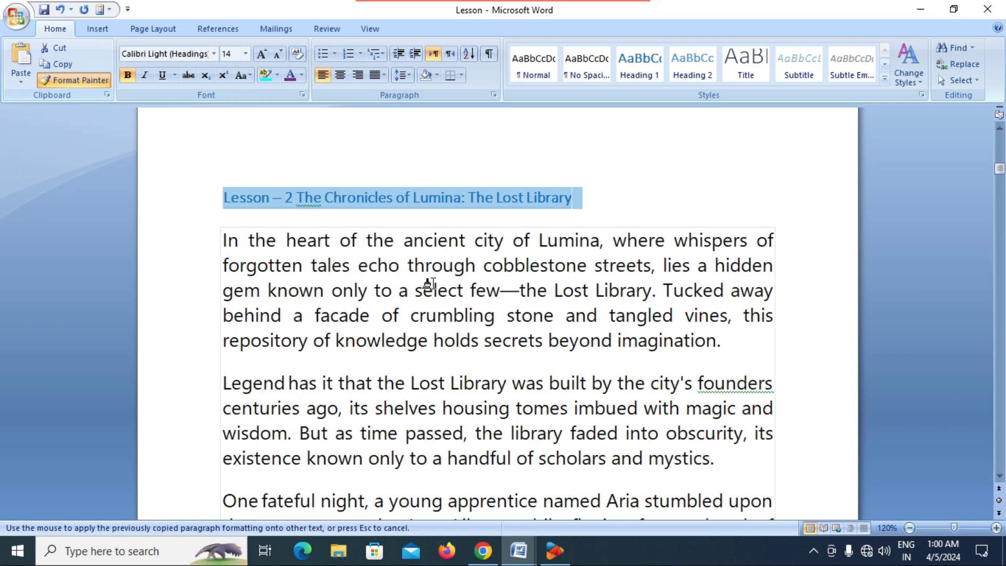
pyautogui.scroll(-3, 419, 278)
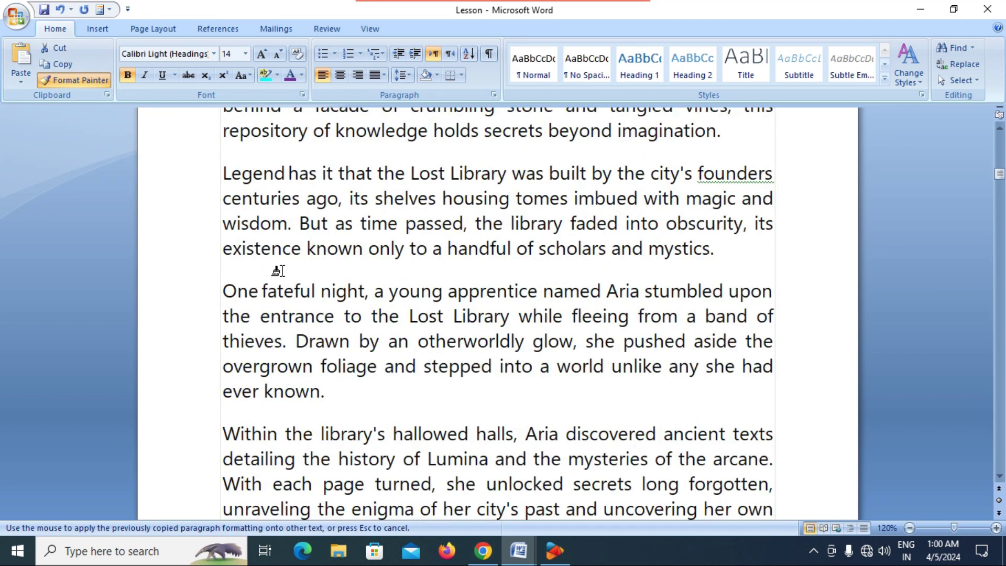
pyautogui.scroll(-5, 277, 271)
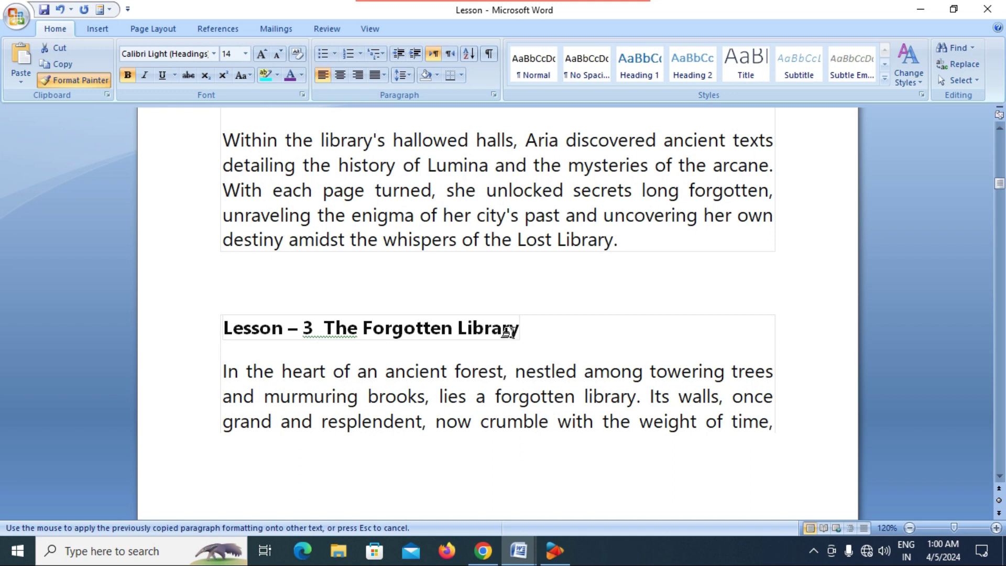
pyautogui.moveTo(521, 329)
pyautogui.mouseDown()
pyautogui.moveTo(231, 340)
pyautogui.moveTo(239, 329)
pyautogui.mouseUp()
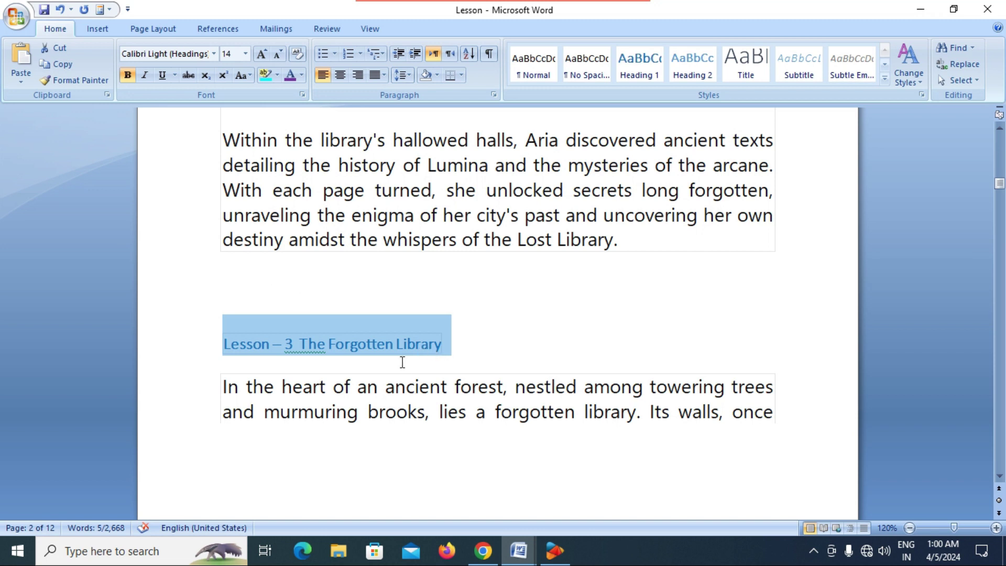
# - Copy the Lesson 3 title's formatting onto "Lesson – 4 The Forgotten Atlas: Unraveling the Mysteries of Lost Worlds" with Format Painter
pyautogui.click(75, 80)
pyautogui.scroll(-3, 434, 320)
pyautogui.scroll(-12, 434, 320)
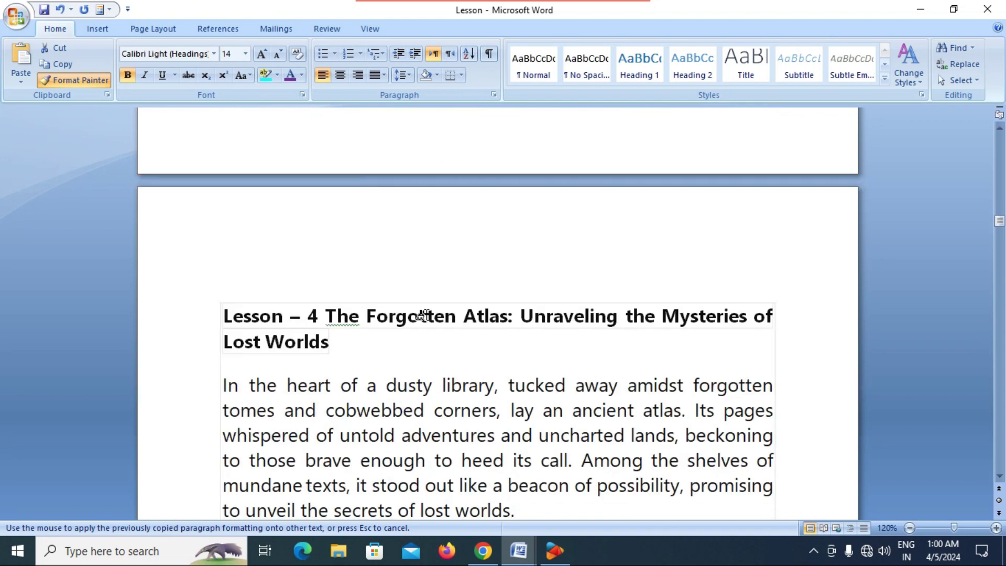
pyautogui.scroll(-1, 424, 315)
pyautogui.moveTo(330, 301)
pyautogui.mouseDown()
pyautogui.moveTo(224, 274)
pyautogui.moveTo(224, 283)
pyautogui.mouseUp()
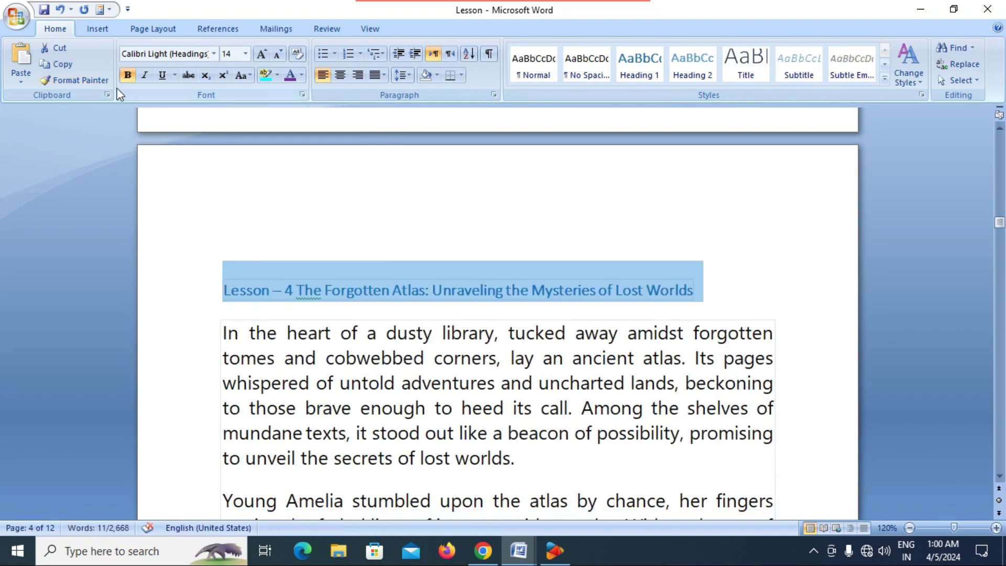
# - Copy the Lesson 4 title's formatting onto "Lesson – 5 The Song of Stardust" with Format Painter
pyautogui.click(75, 80)
pyautogui.scroll(-7, 385, 356)
pyautogui.scroll(-10, 388, 359)
pyautogui.moveTo(511, 289); pyautogui.dragTo(202, 290)
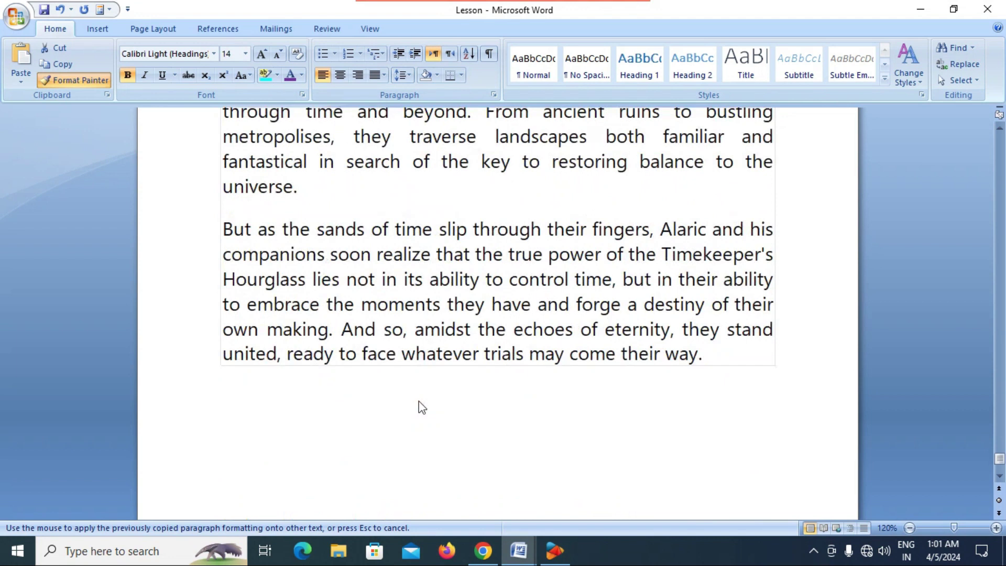
pyautogui.scroll(-2, 423, 408)
pyautogui.scroll(10, 419, 407)
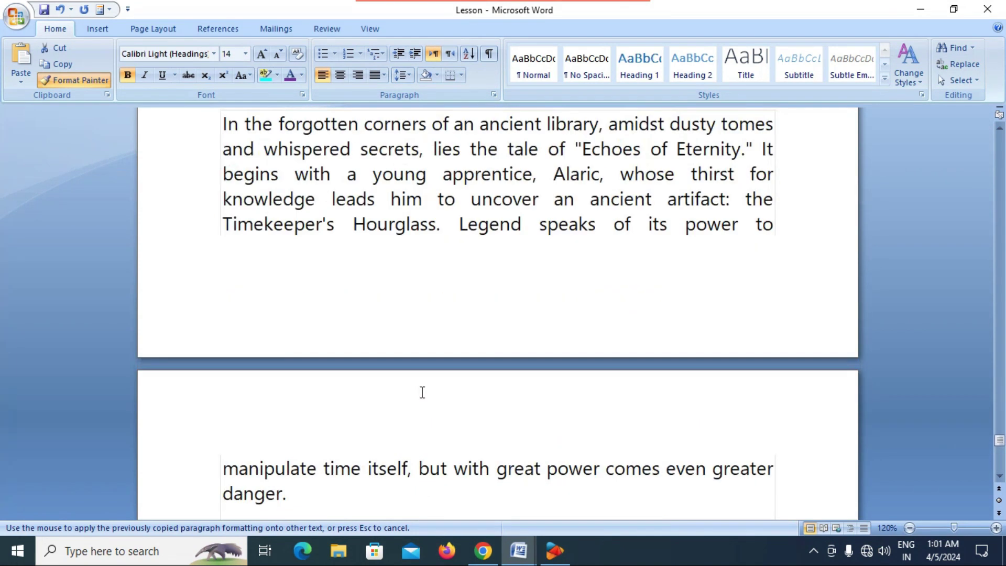
pyautogui.scroll(4, 423, 393)
pyautogui.click(429, 404)
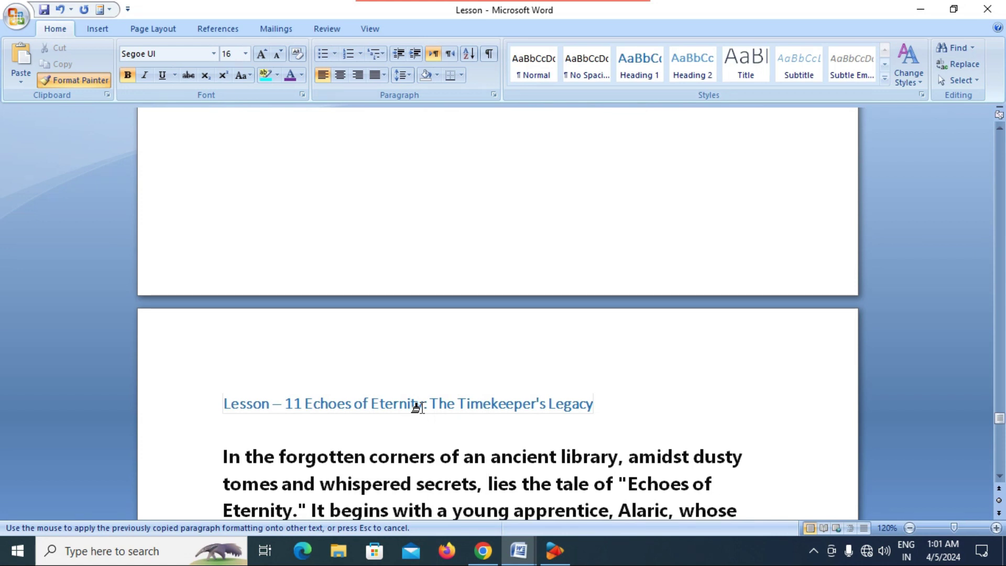
pyautogui.hotkey('ctrl', 'z')
# - Insert an empty line above the title "Lesson – 1 The Forgotten Lighthouse" on the first page
pyautogui.scroll(5, 443, 420)
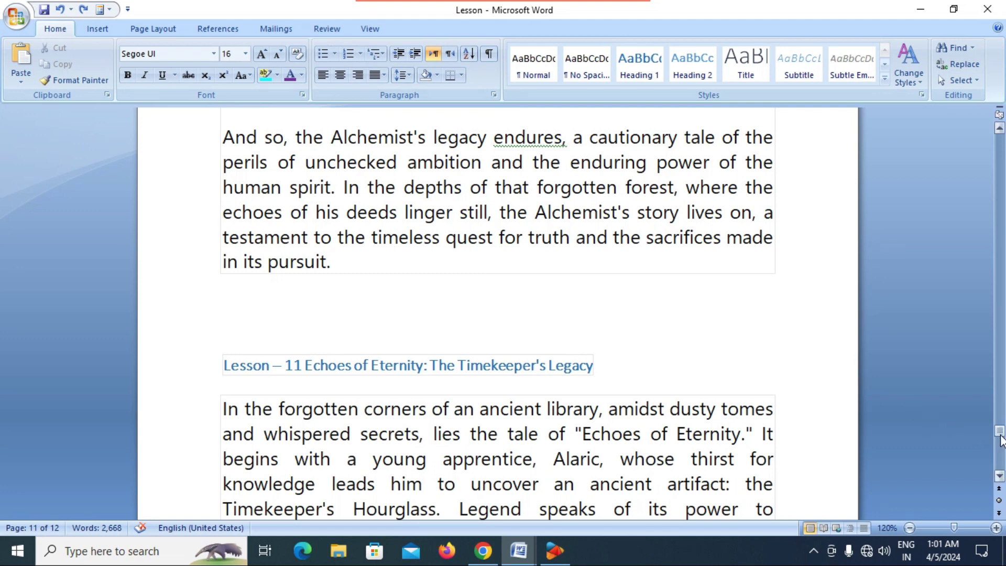
pyautogui.moveTo(1001, 439); pyautogui.dragTo(1004, 147)
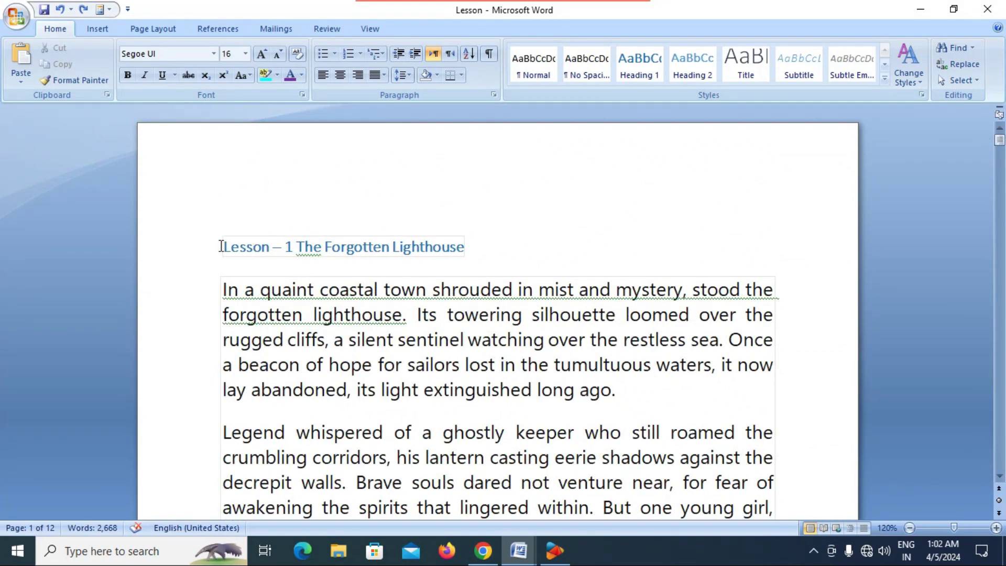
pyautogui.click(221, 247)
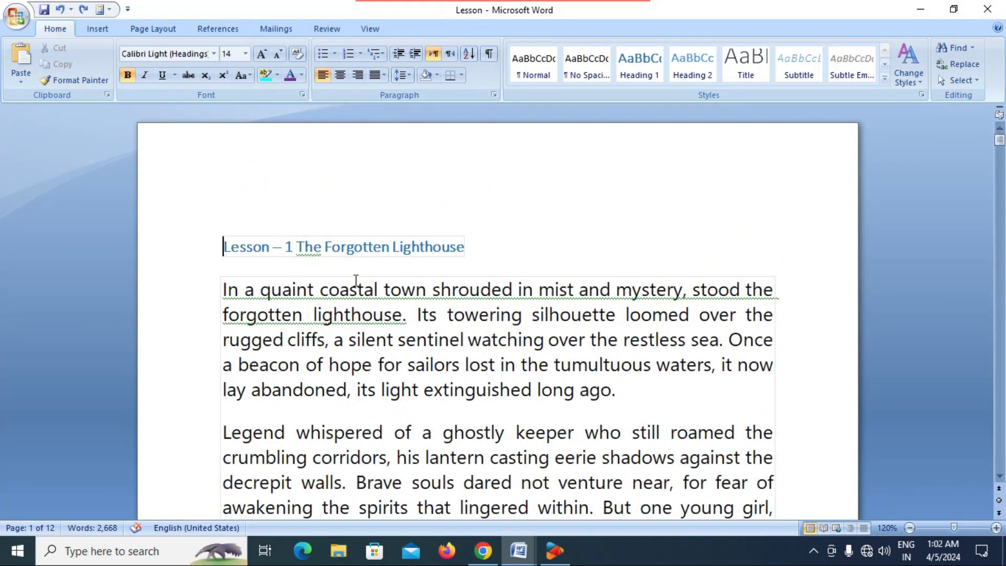
pyautogui.press('Return')
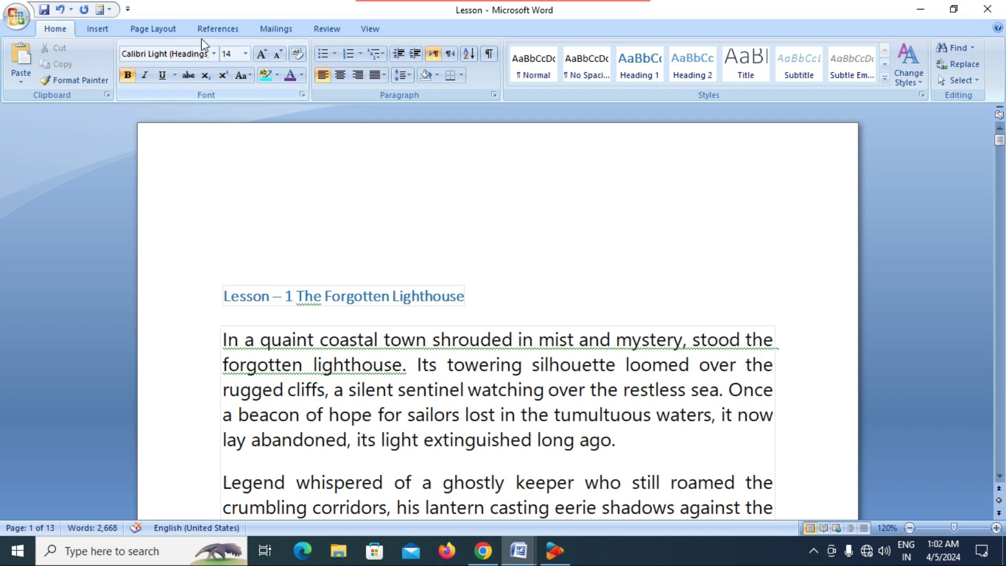
# - Insert the built-in Automatic Table 1 table of contents above the Lesson 1 title
pyautogui.click(217, 29)
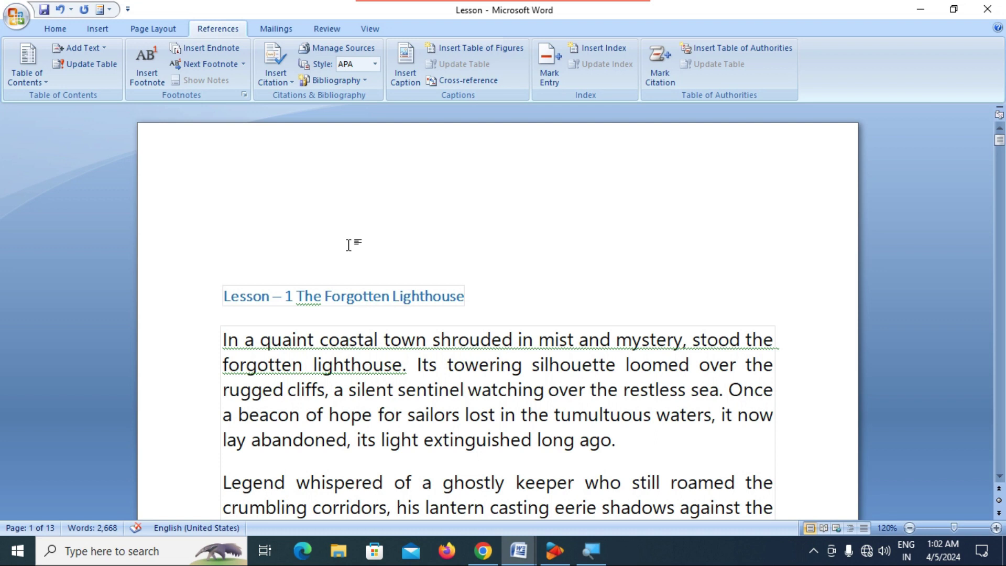
pyautogui.click(34, 82)
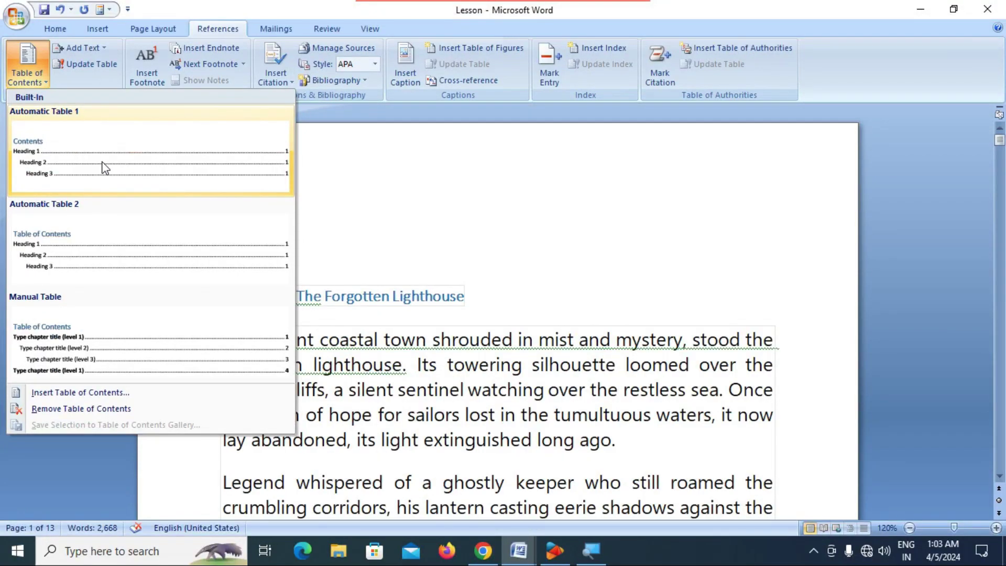
pyautogui.click(401, 241)
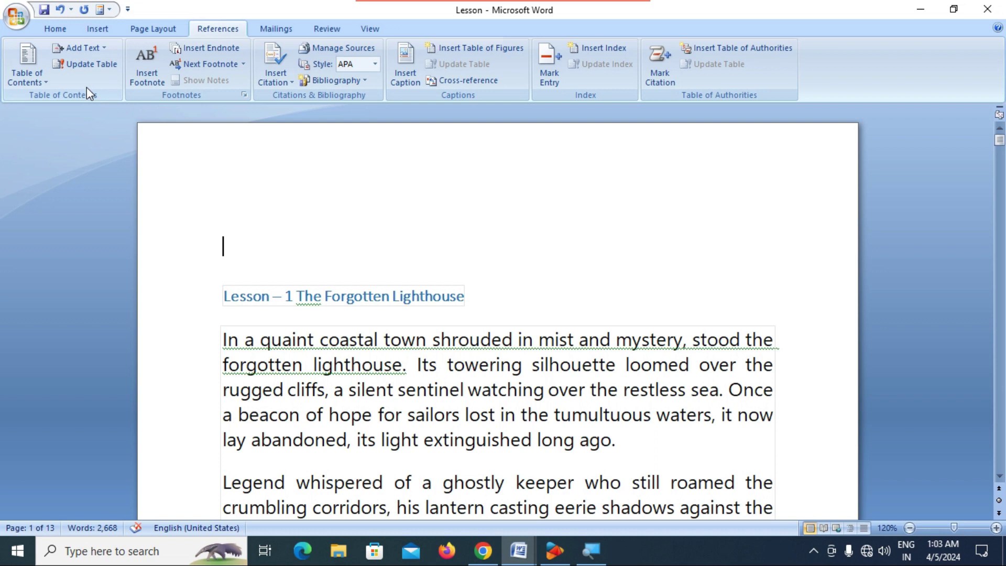
pyautogui.click(39, 83)
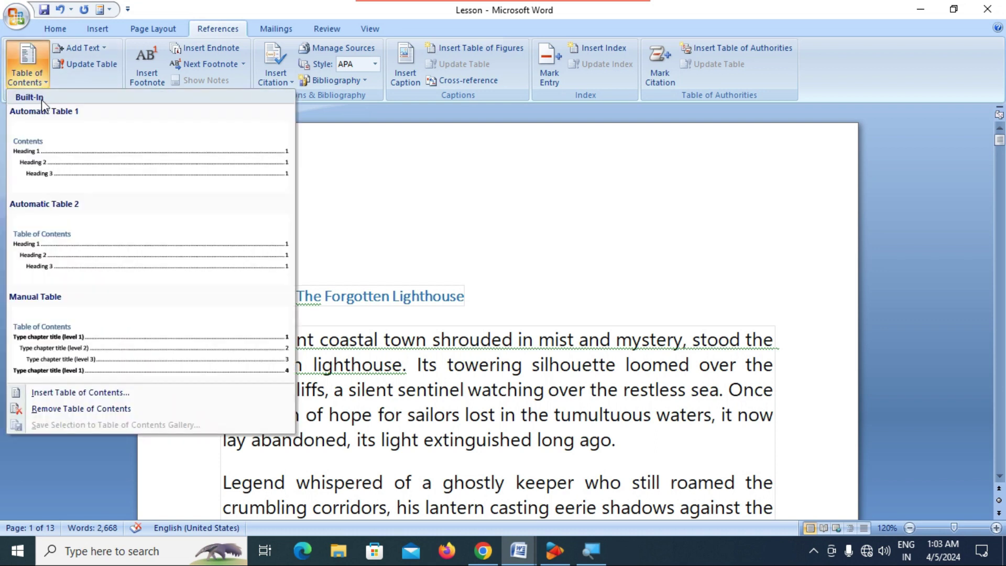
pyautogui.click(51, 157)
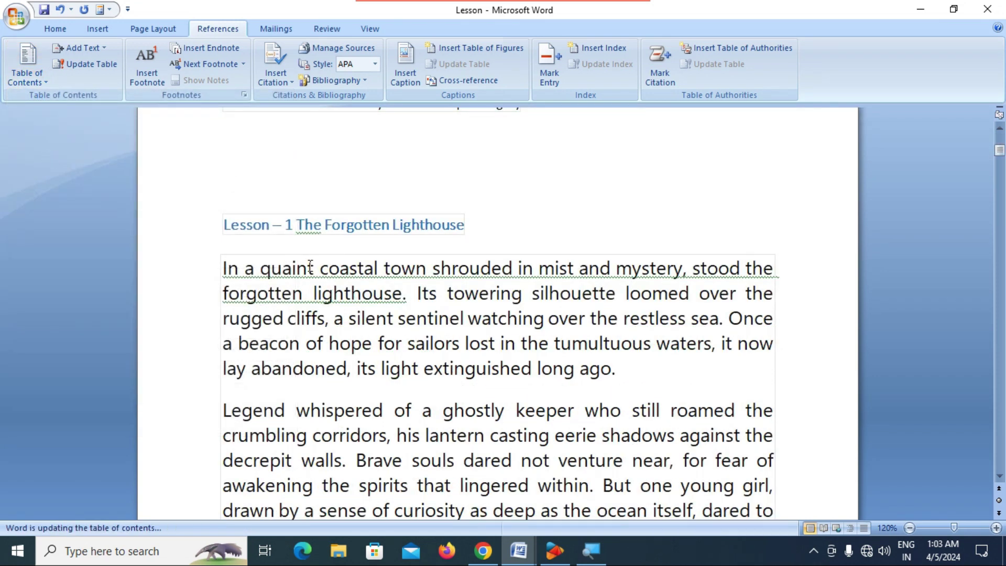
pyautogui.scroll(3, 310, 266)
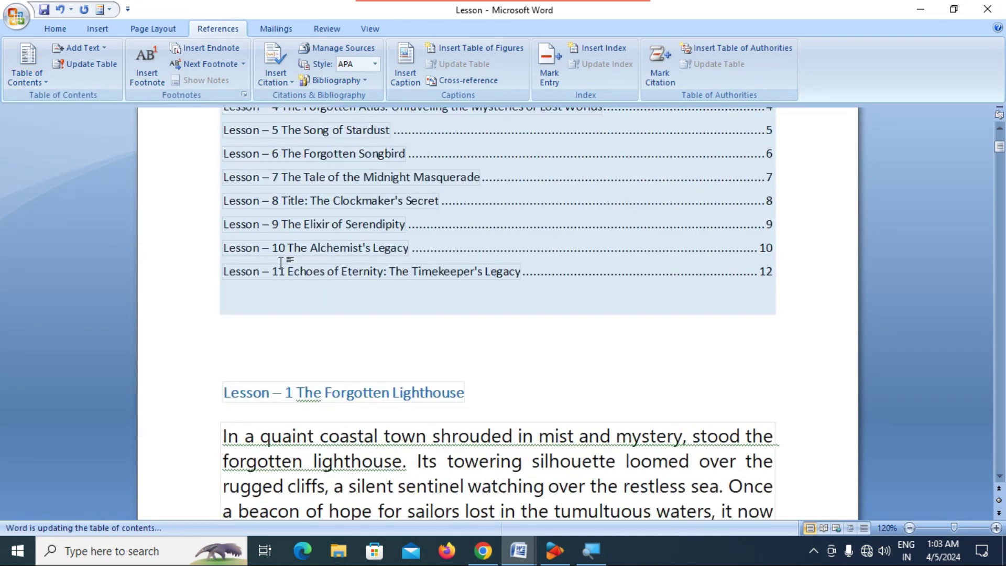
pyautogui.scroll(4, 281, 262)
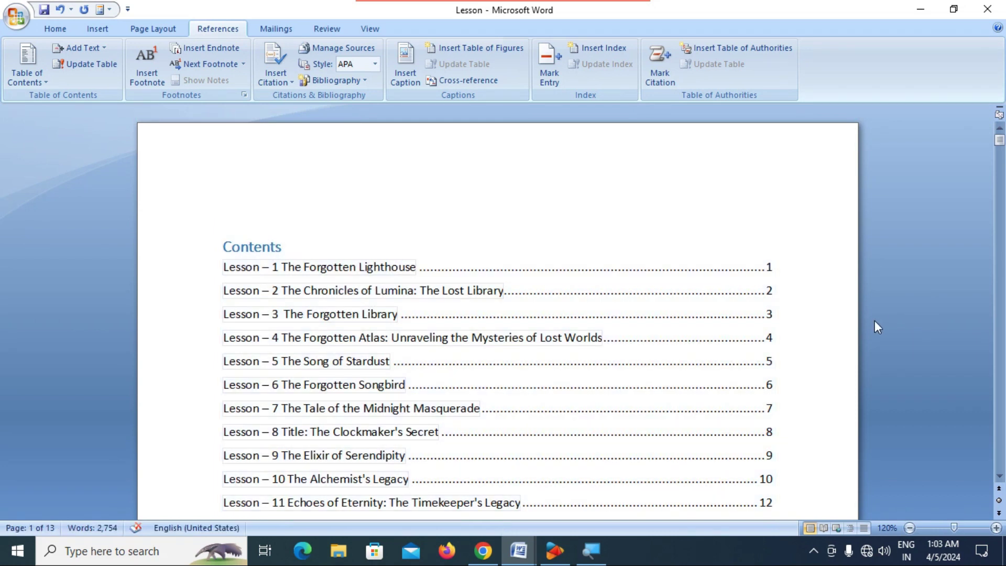
# - Insert a page break before "Lesson – 1 The Forgotten Lighthouse" so the table of contents has its own page
pyautogui.click(844, 340)
pyautogui.scroll(-5, 849, 362)
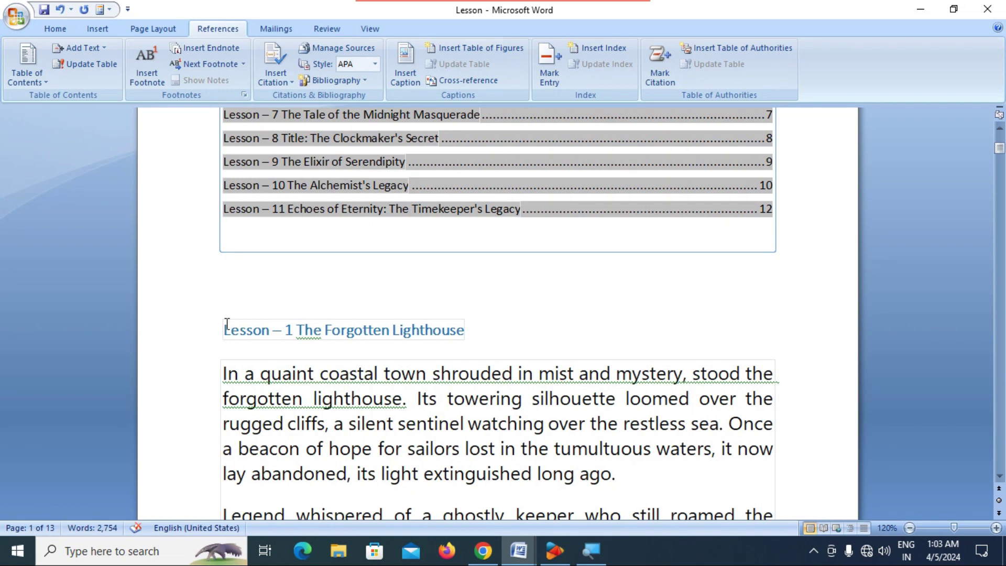
pyautogui.click(236, 298)
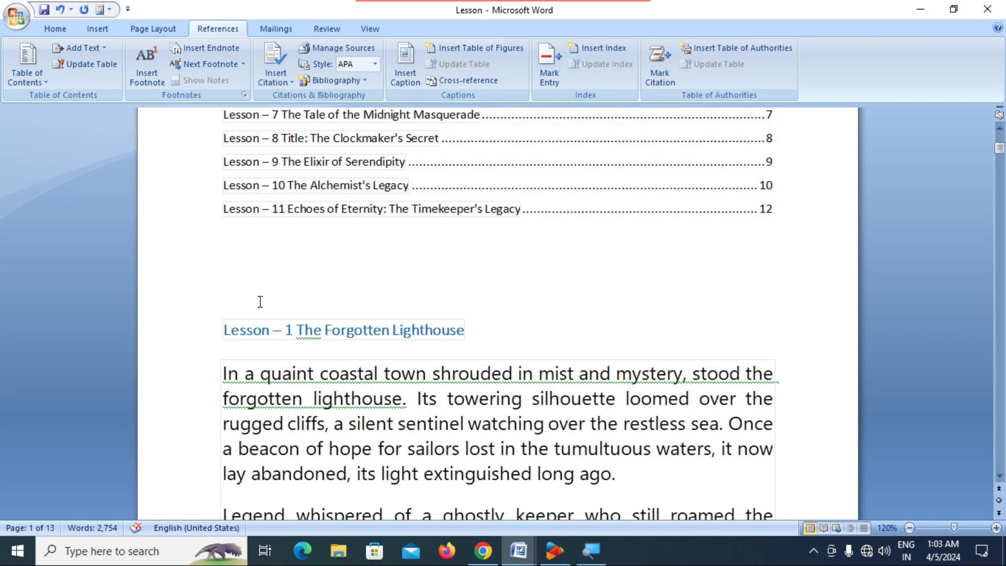
pyautogui.scroll(5, 286, 317)
pyautogui.scroll(1, 299, 254)
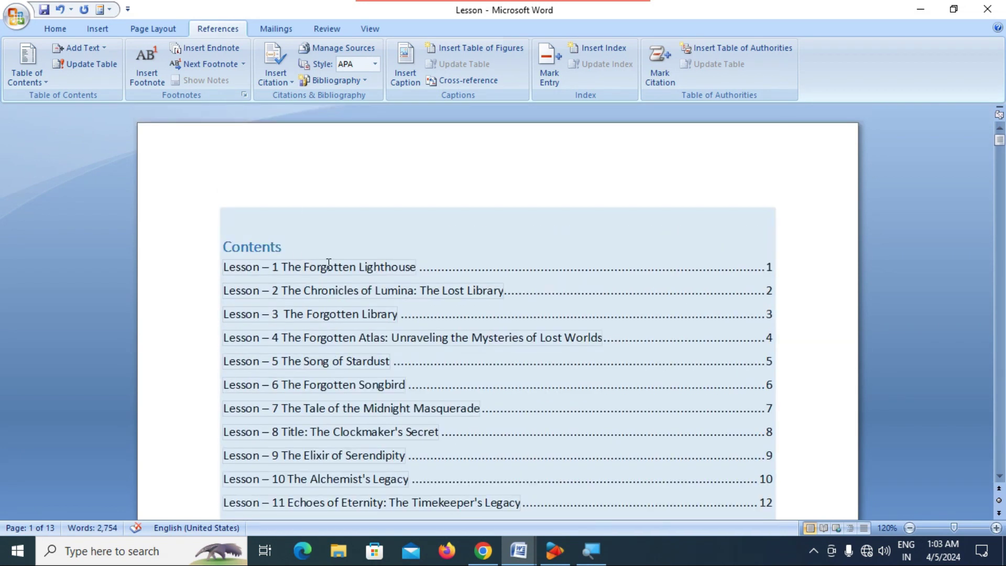
pyautogui.keyDown('ctrl'); pyautogui.click(318, 260); pyautogui.keyUp('ctrl')
pyautogui.scroll(3, 265, 386)
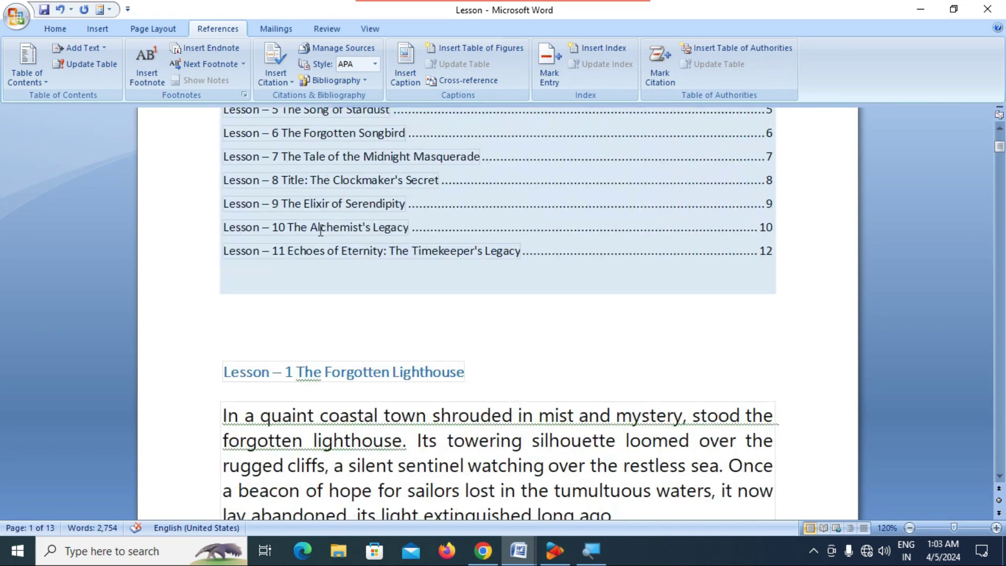
pyautogui.click(223, 413)
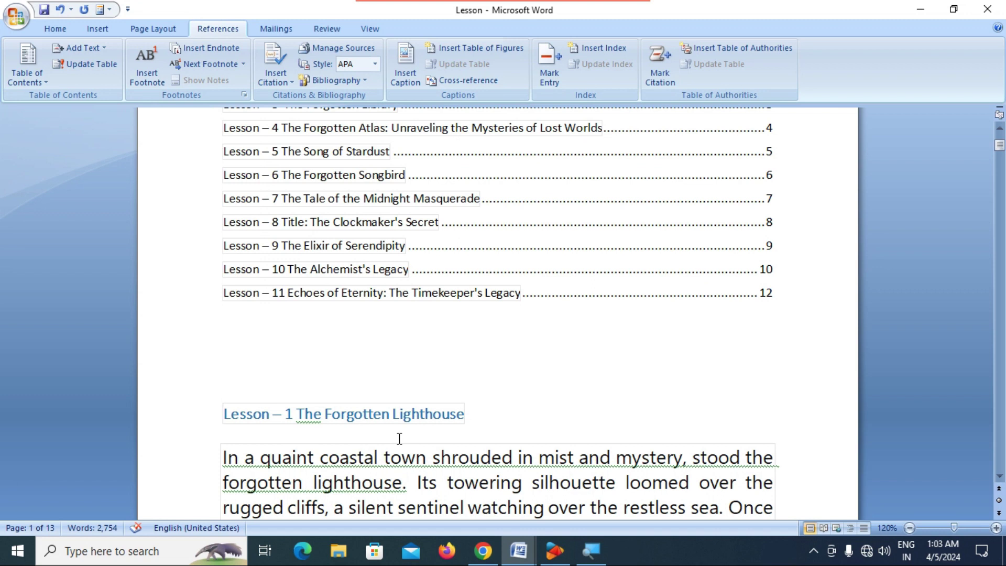
pyautogui.hotkey('ctrl', 'Return')
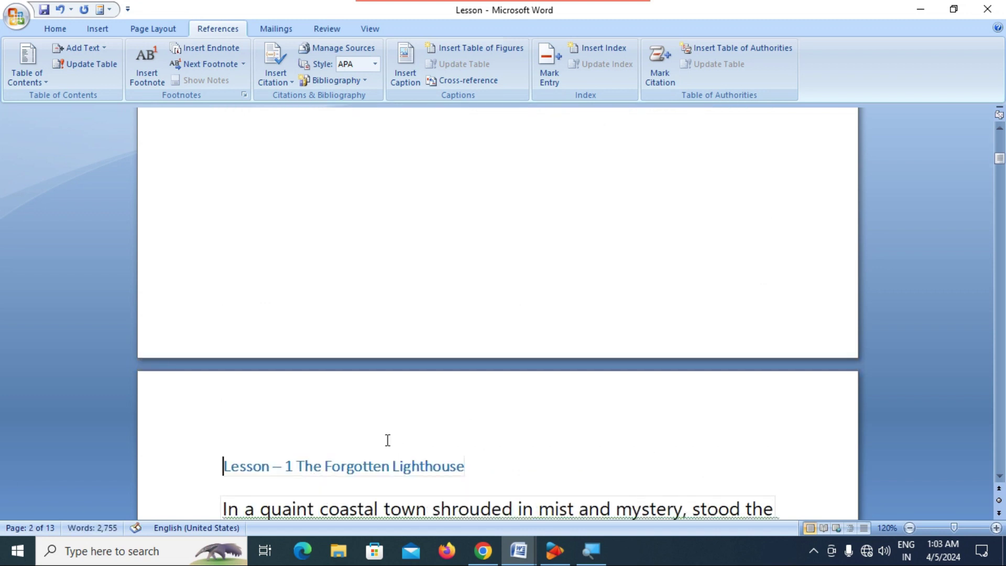
# - Increase the font size of all the lesson entries in the table of contents to 14
pyautogui.scroll(-2, 341, 443)
pyautogui.scroll(4, 337, 442)
pyautogui.scroll(-4, 336, 439)
pyautogui.scroll(3, 336, 439)
pyautogui.scroll(-5, 337, 438)
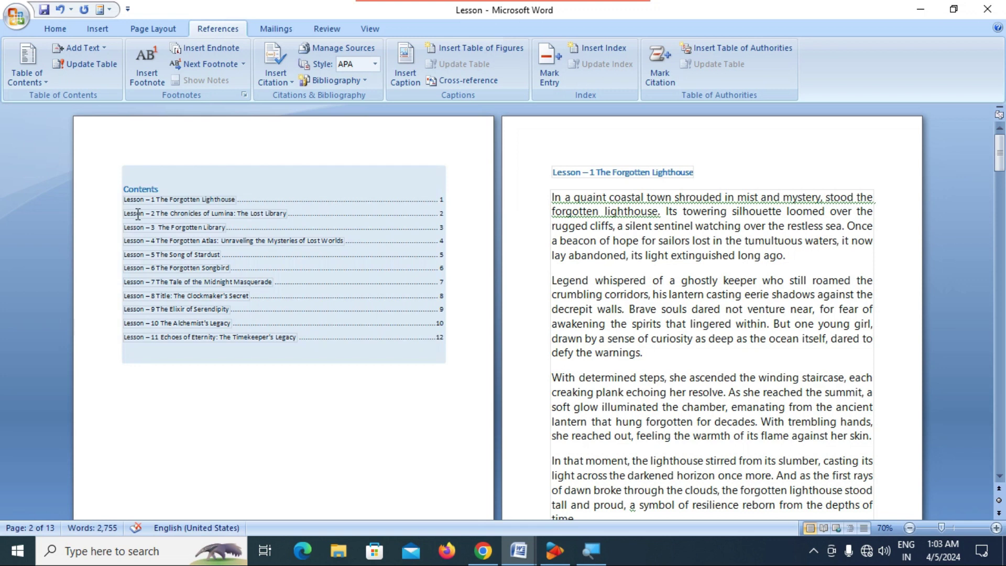
pyautogui.moveTo(123, 200); pyautogui.dragTo(203, 354)
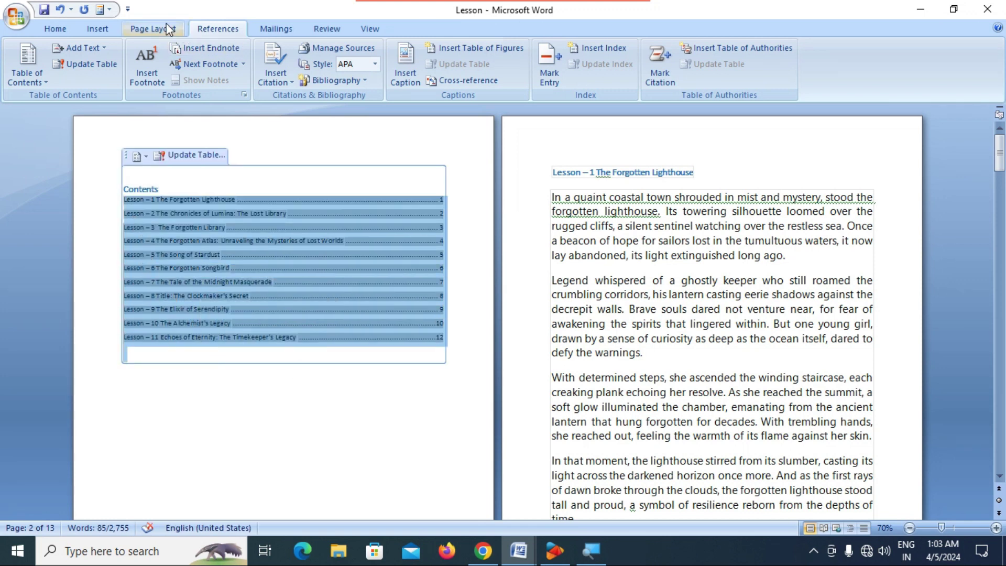
pyautogui.click(55, 29)
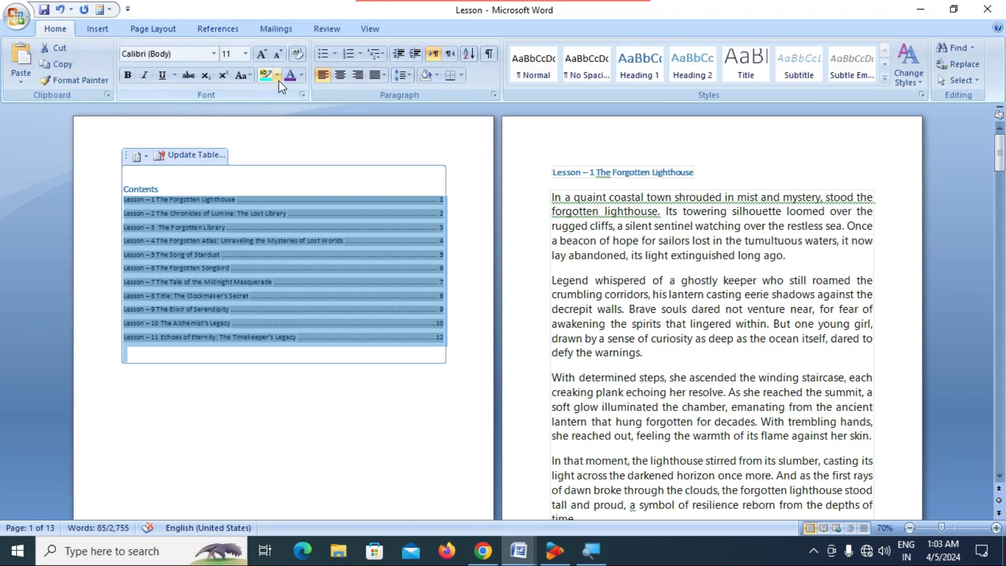
pyautogui.click(262, 55)
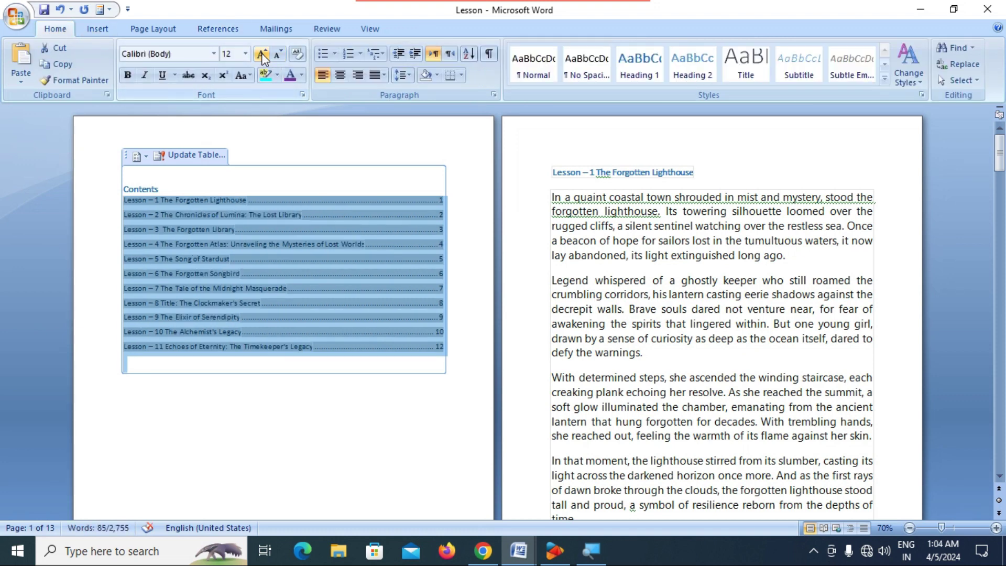
pyautogui.click(262, 54)
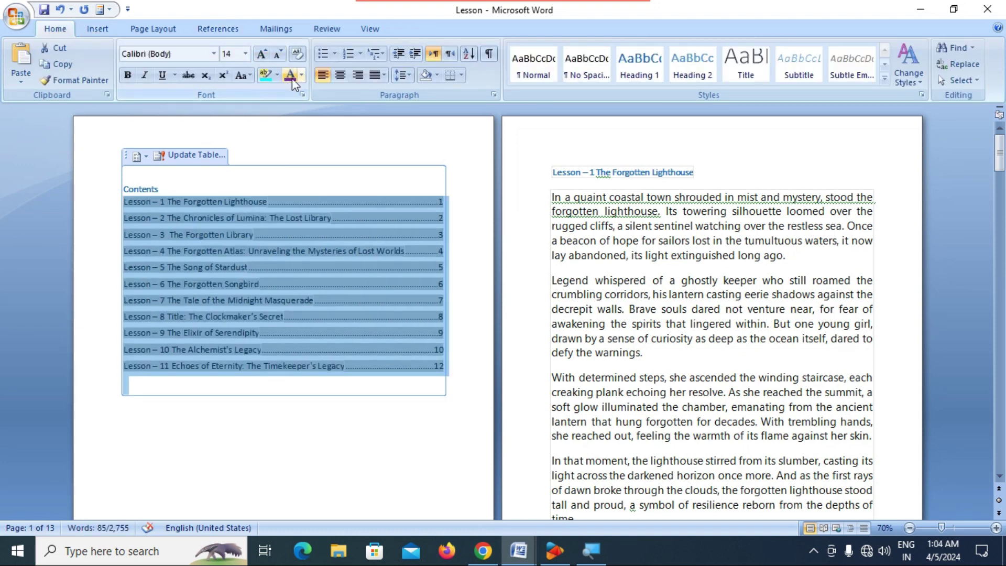
# - Set the line spacing of the table of contents entries to 2.0
pyautogui.click(408, 77)
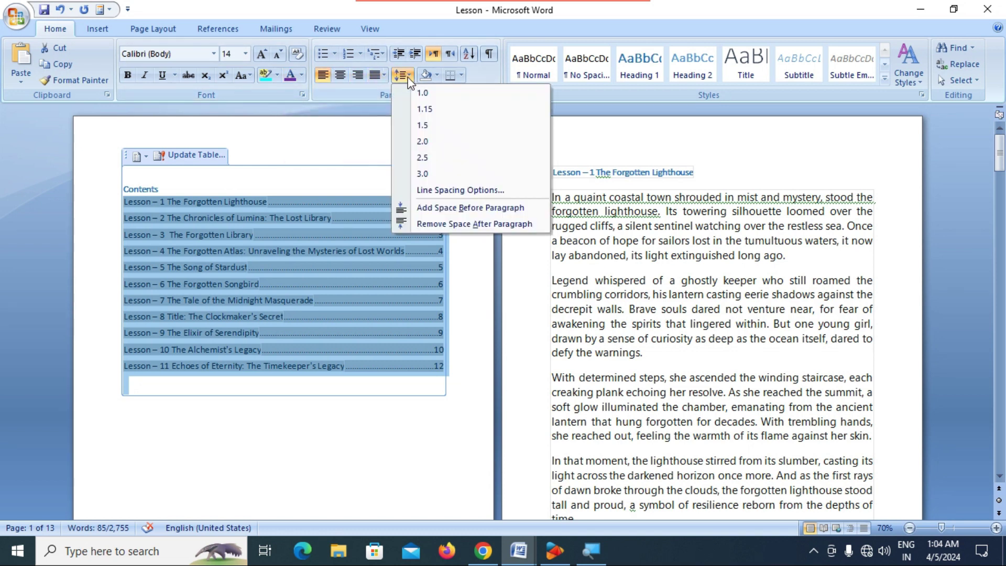
pyautogui.click(423, 141)
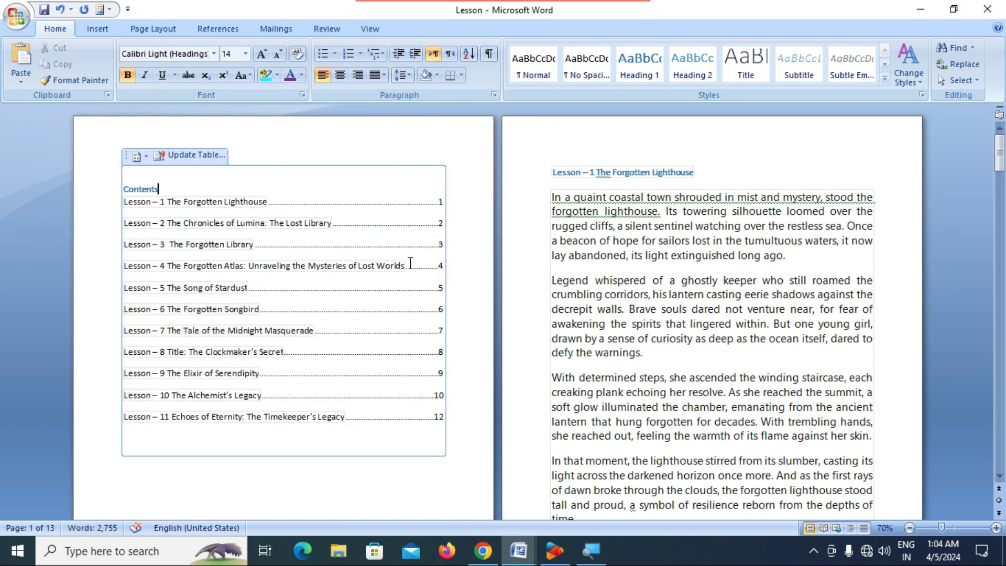
pyautogui.doubleClick(470, 262)
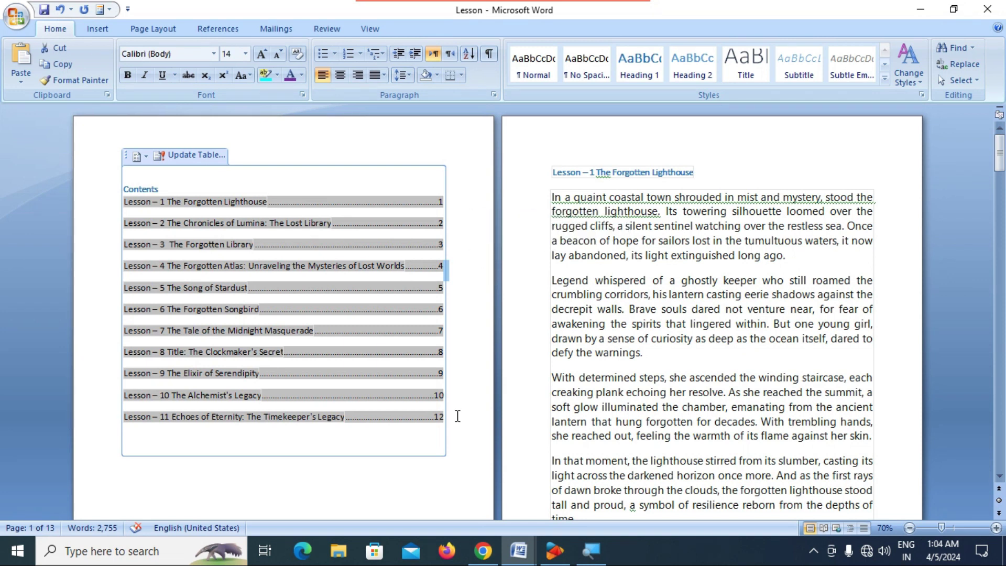
# - Zoom in to 110% on the contents page and review the formatted lesson entries
pyautogui.click(411, 483)
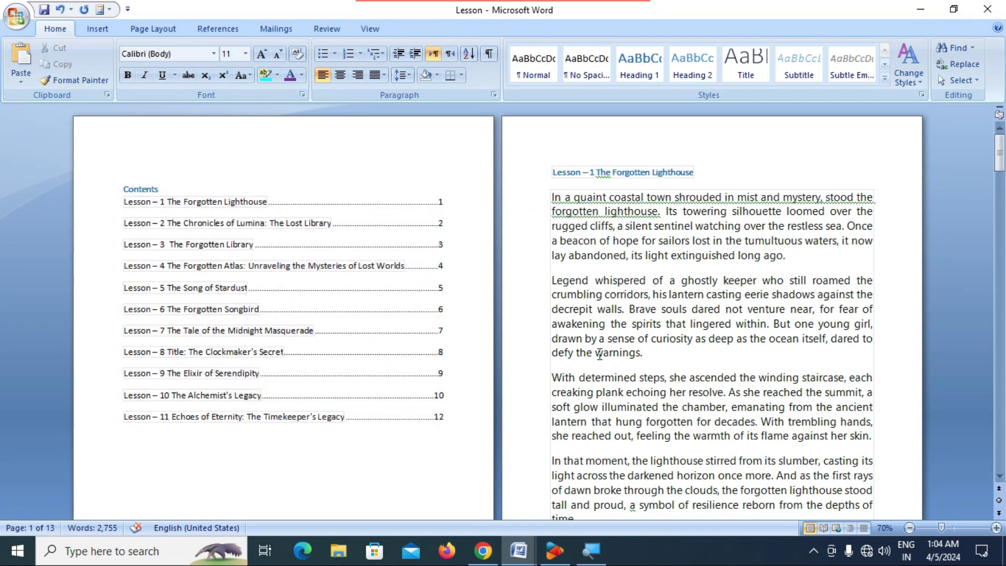
pyautogui.keyDown('ctrl'); pyautogui.scroll(4, 599, 355); pyautogui.keyUp('ctrl')
pyautogui.scroll(15, 595, 351)
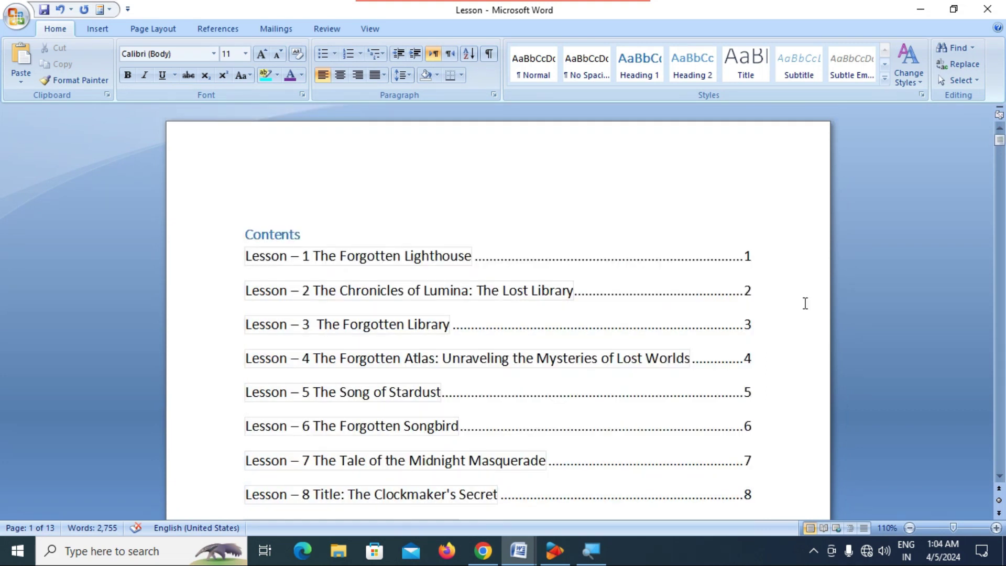
pyautogui.scroll(-5, 805, 304)
pyautogui.scroll(3, 802, 301)
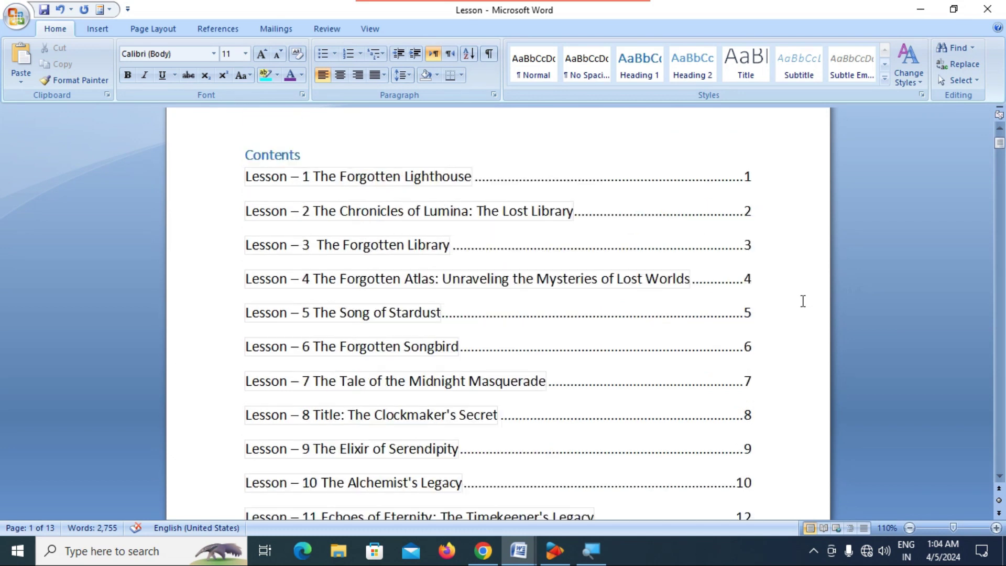
pyautogui.click(501, 270)
pyautogui.click(807, 323)
pyautogui.click(739, 300)
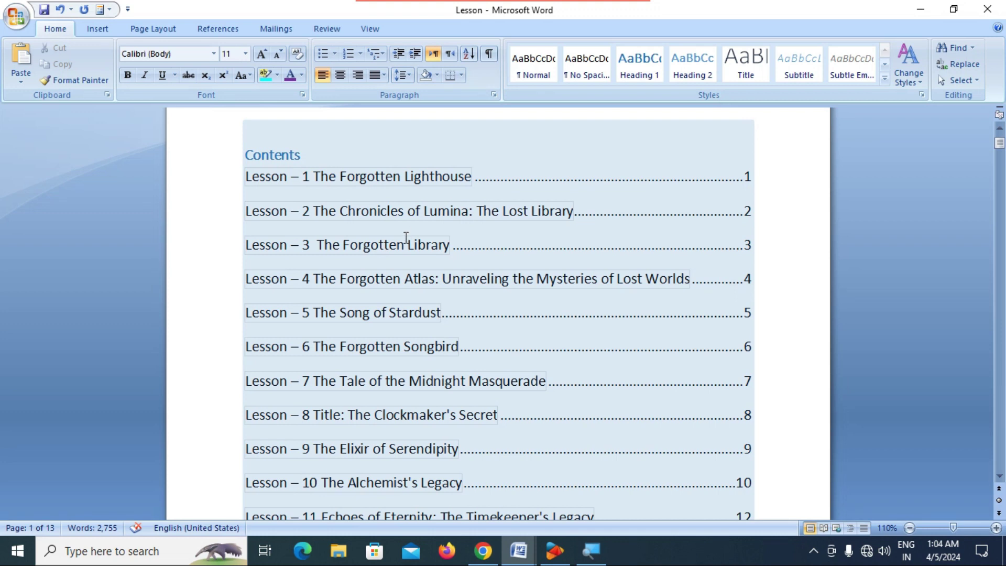
pyautogui.click(845, 321)
pyautogui.click(802, 357)
pyautogui.click(402, 336)
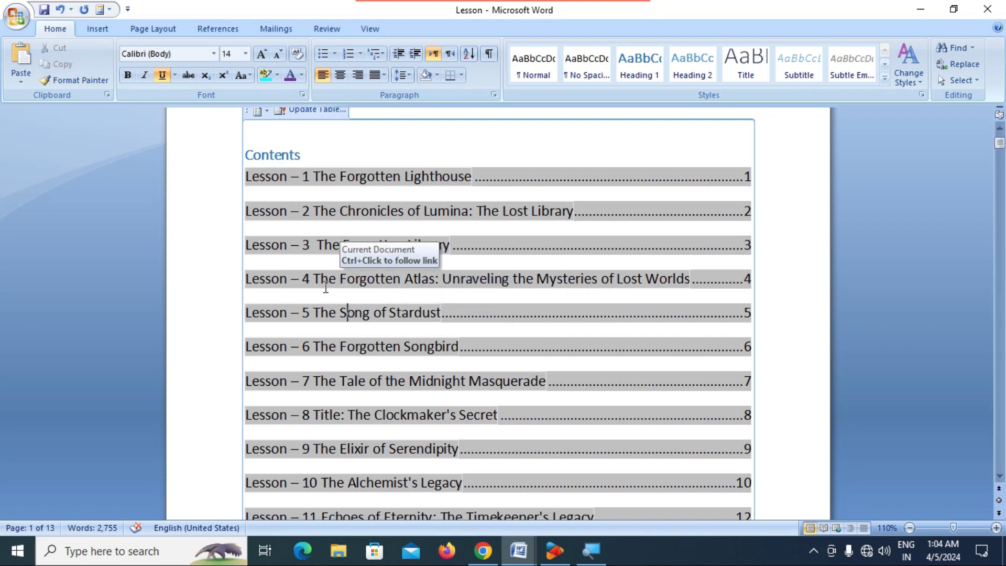
# - Follow the table of contents link to "Lesson – 7 The Tale of the Midnight Masquerade" and return to the contents page
pyautogui.scroll(-3, 318, 319)
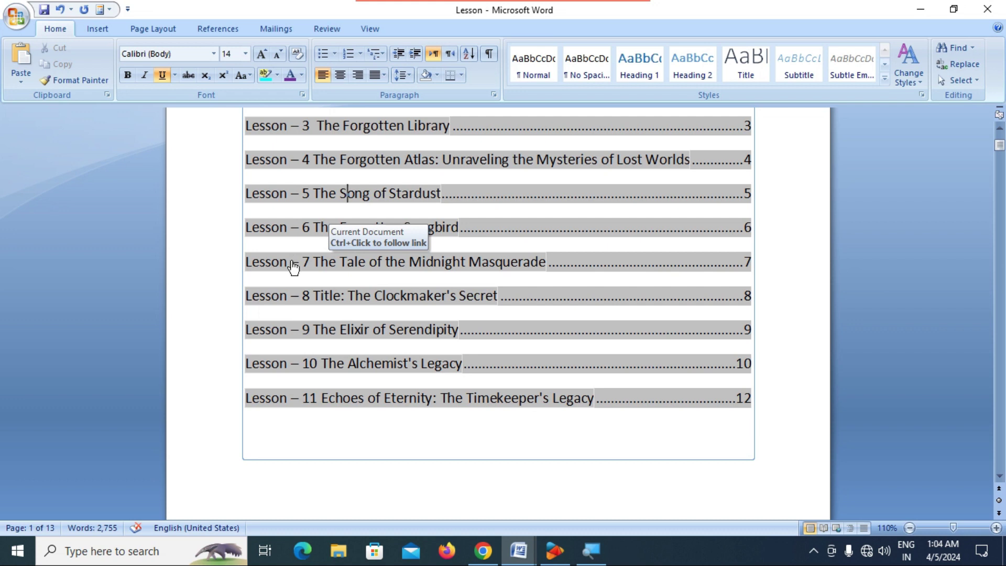
pyautogui.keyDown('ctrl'); pyautogui.click(294, 267); pyautogui.keyUp('ctrl')
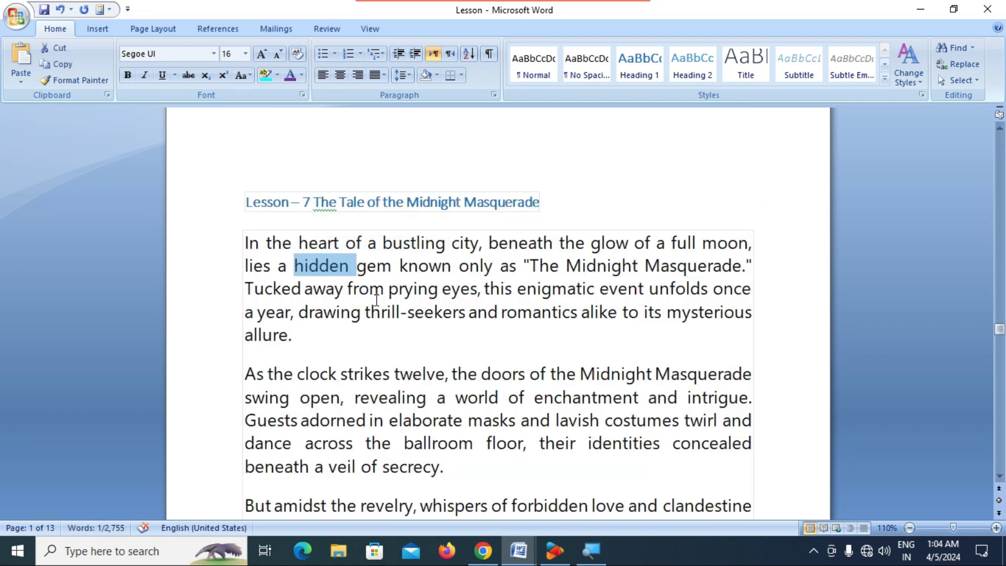
pyautogui.click(389, 290)
pyautogui.doubleClick(390, 289)
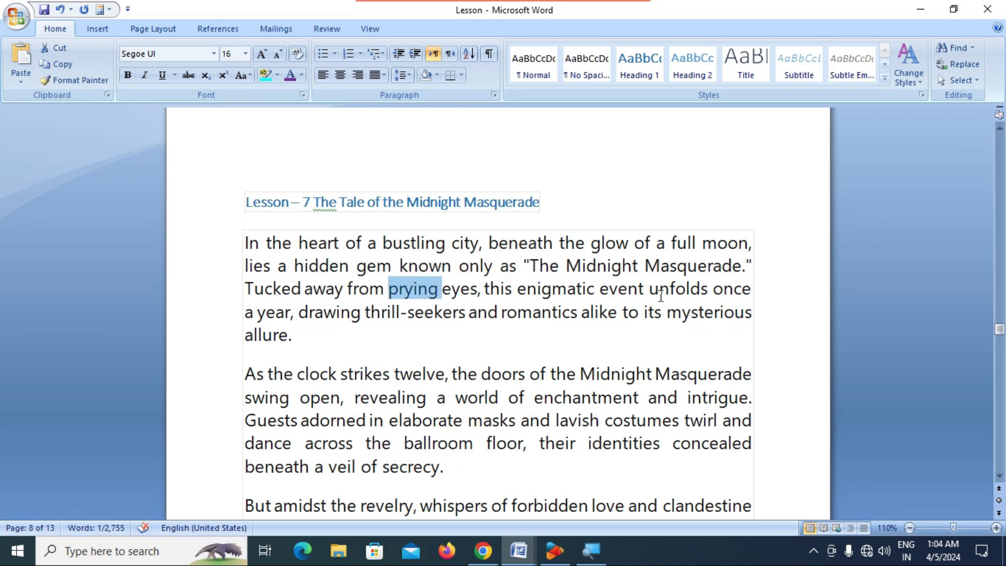
pyautogui.click(660, 296)
pyautogui.moveTo(1000, 329); pyautogui.dragTo(1000, 139)
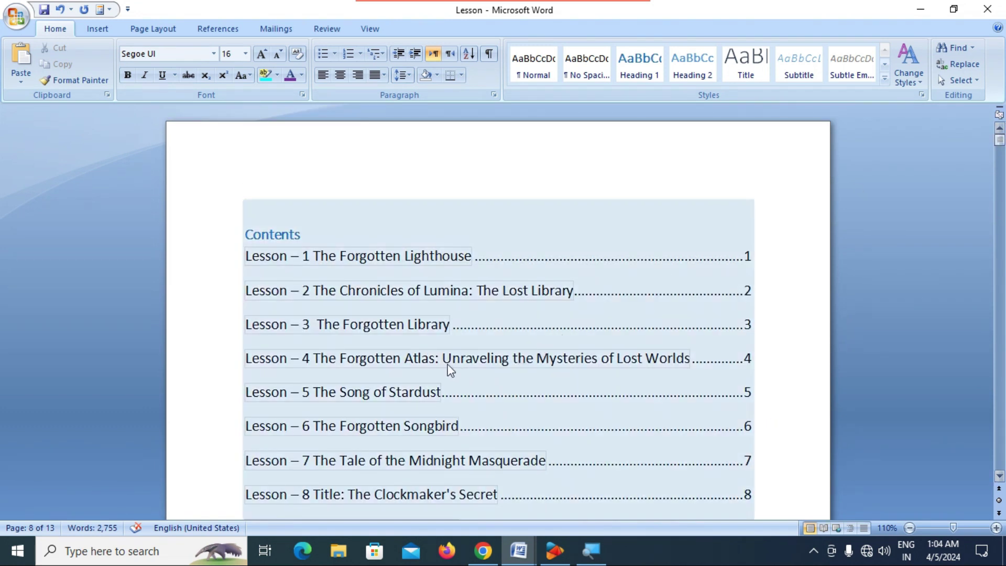
pyautogui.scroll(-5, 451, 370)
pyautogui.click(399, 439)
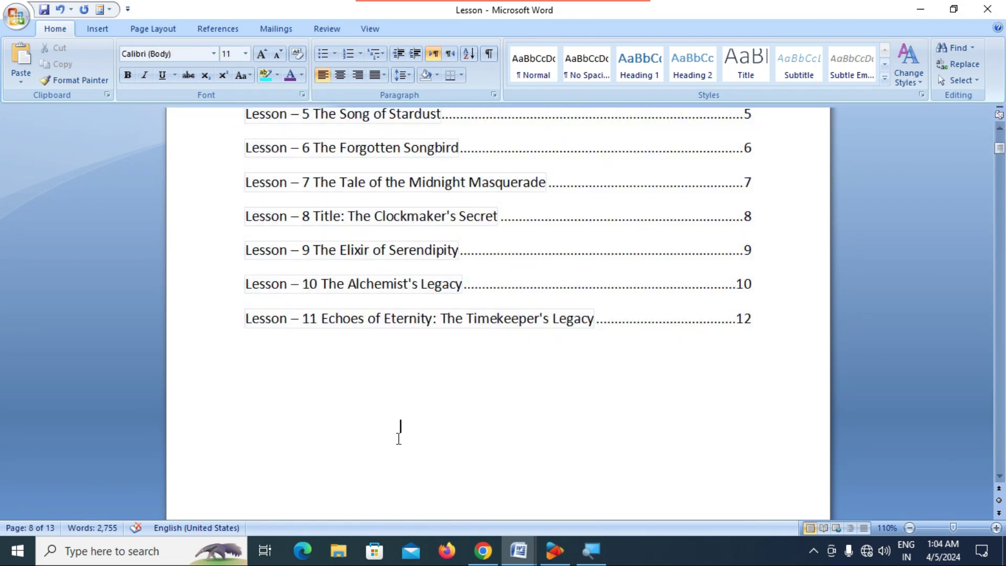
pyautogui.click(218, 29)
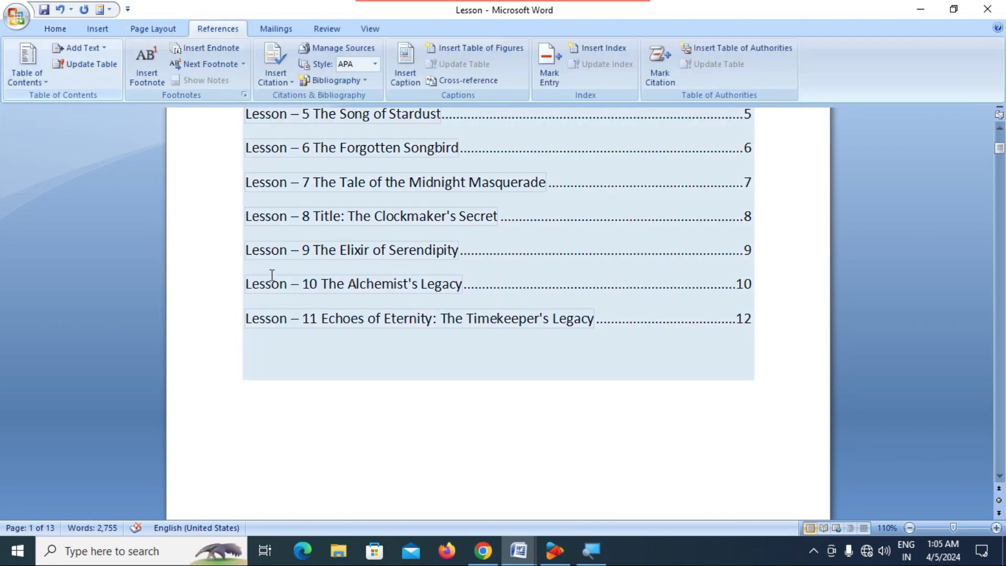
pyautogui.scroll(5, 272, 275)
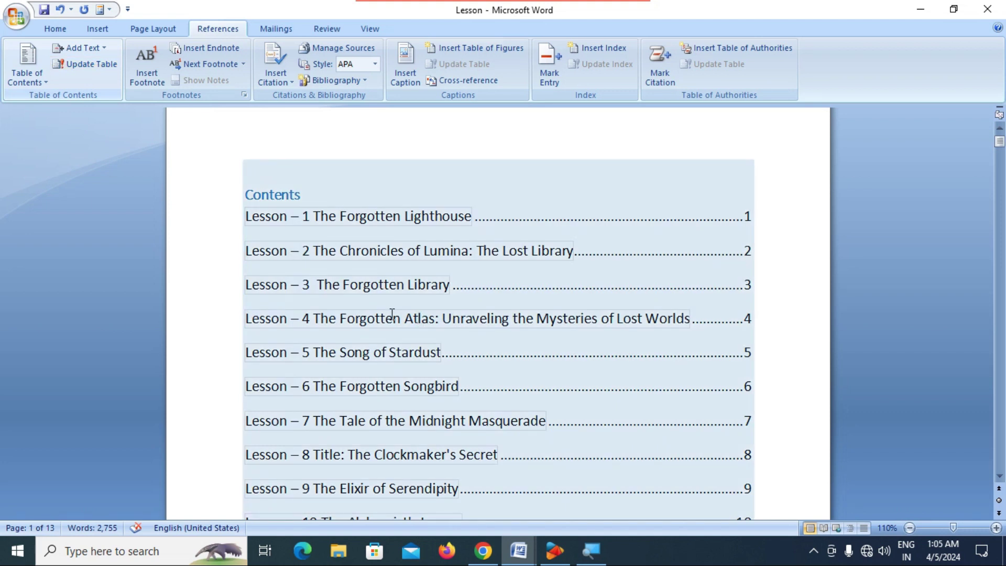
pyautogui.doubleClick(416, 318)
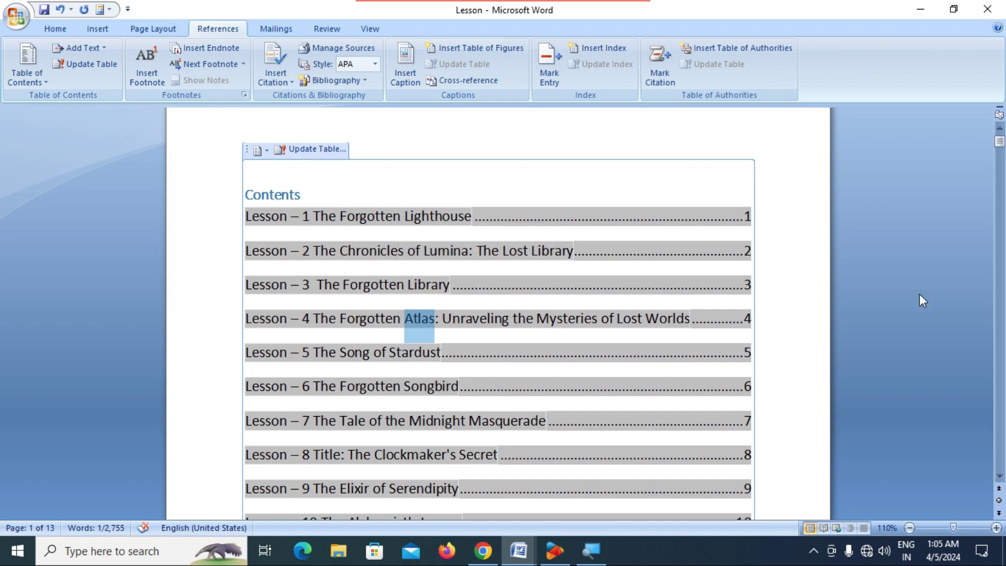
pyautogui.moveTo(999, 141)
pyautogui.mouseDown()
pyautogui.moveTo(999, 164)
pyautogui.moveTo(999, 152)
pyautogui.mouseUp()
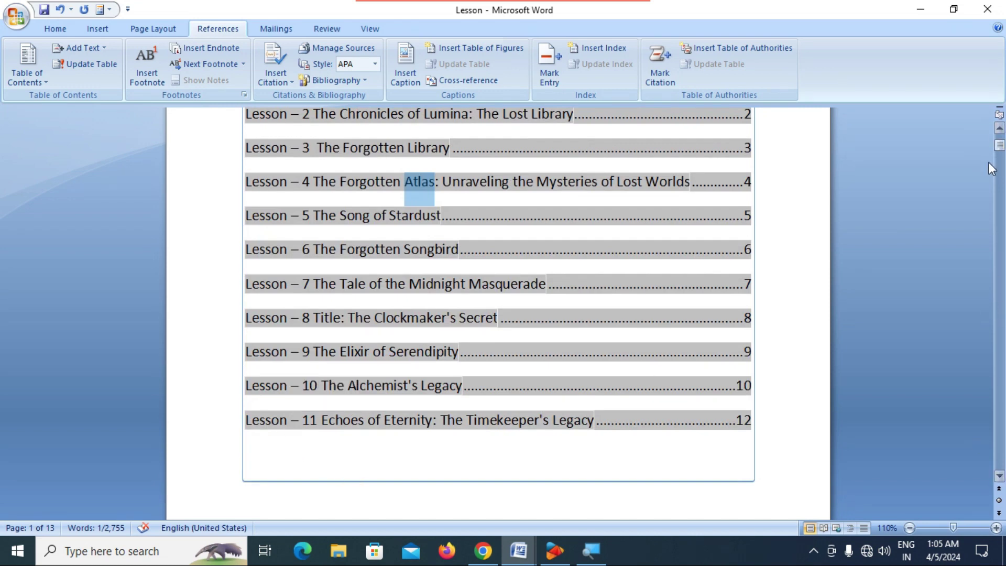
# - Add the line "Lesson – 12 The Little Bird" before the final paragraph, "But as the sands of time", on the document's last page
pyautogui.moveTo(1003, 152); pyautogui.dragTo(994, 477)
pyautogui.click(412, 342)
pyautogui.scroll(3, 455, 349)
pyautogui.scroll(3, 455, 350)
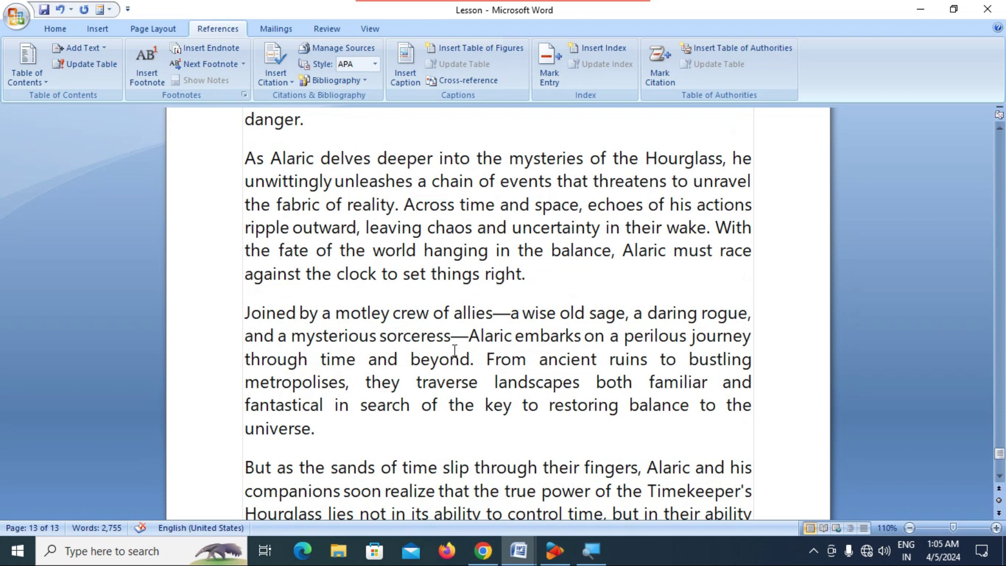
pyautogui.scroll(-4, 457, 348)
pyautogui.scroll(8, 457, 349)
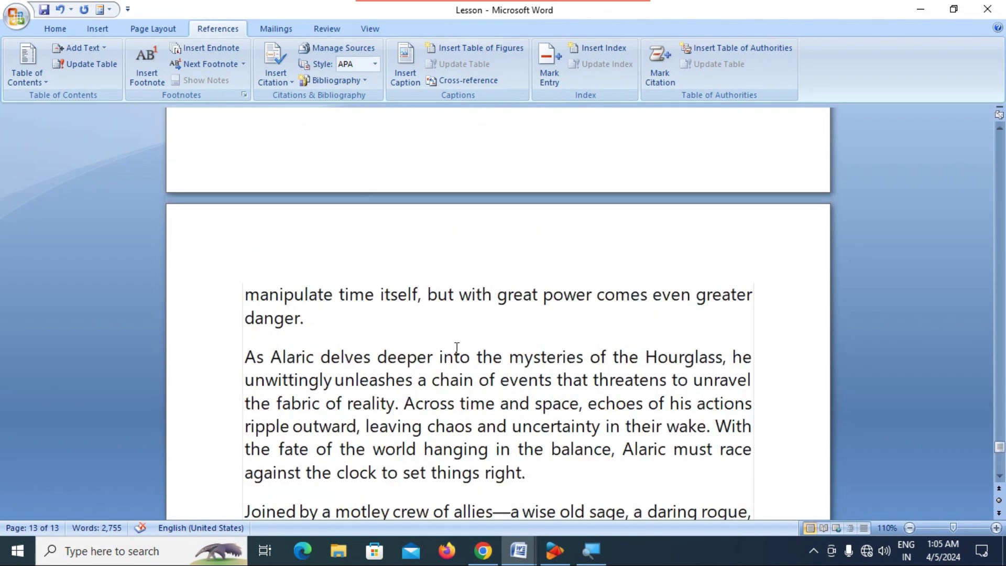
pyautogui.scroll(5, 457, 348)
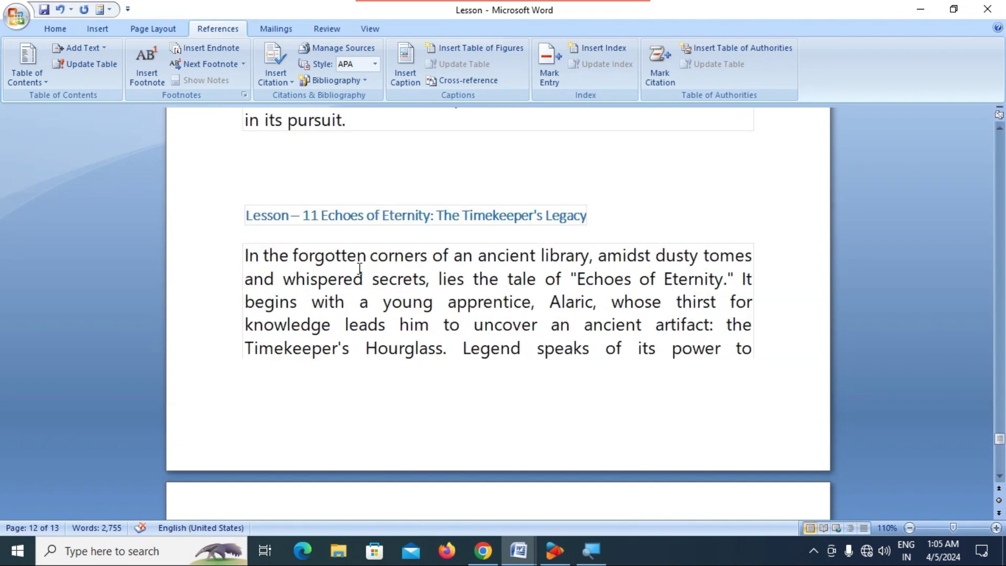
pyautogui.scroll(-12, 360, 268)
pyautogui.click(354, 240)
pyautogui.press('Return')
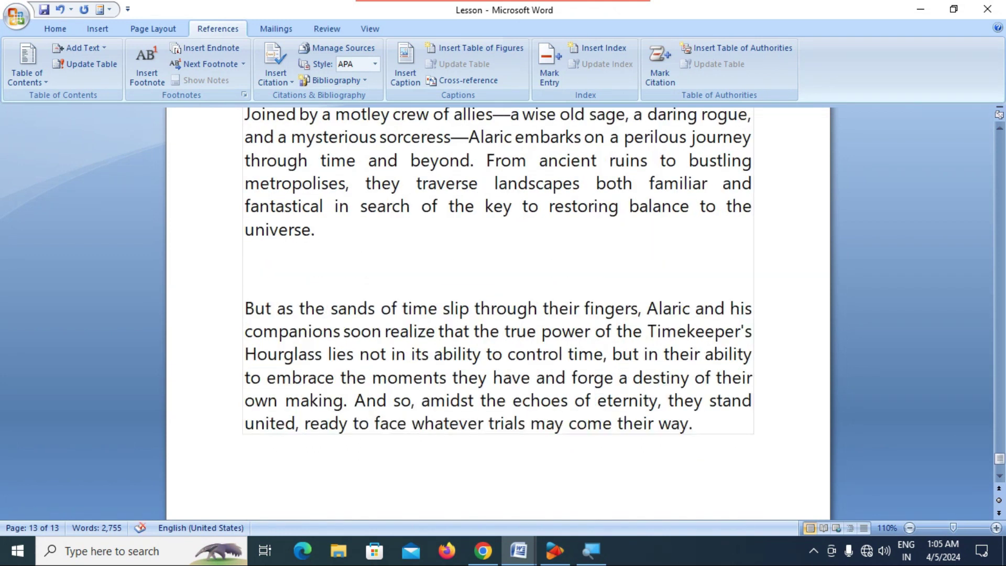
pyautogui.write('Lesso')
pyautogui.write('n')
pyautogui.write(' - 12')
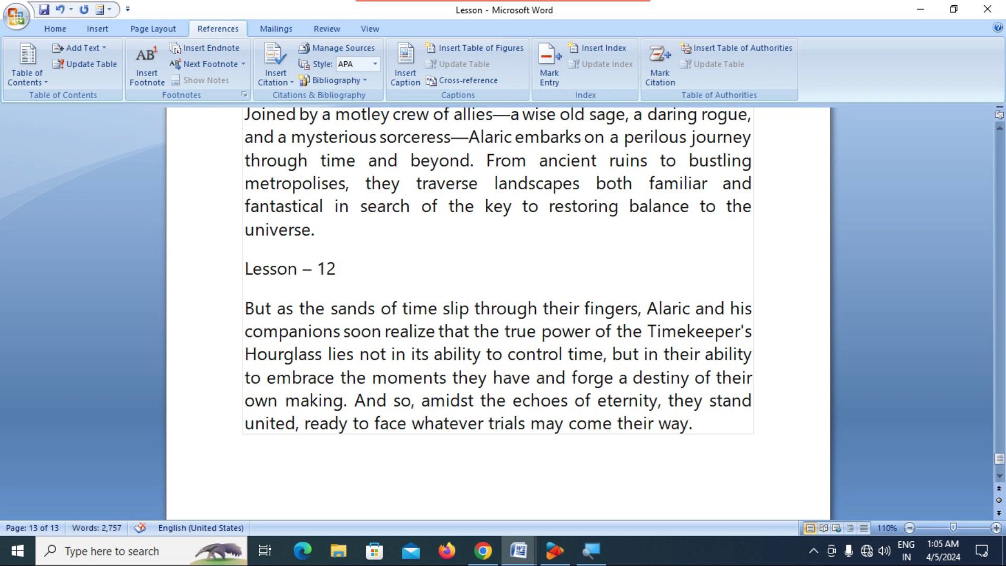
pyautogui.write('The Li')
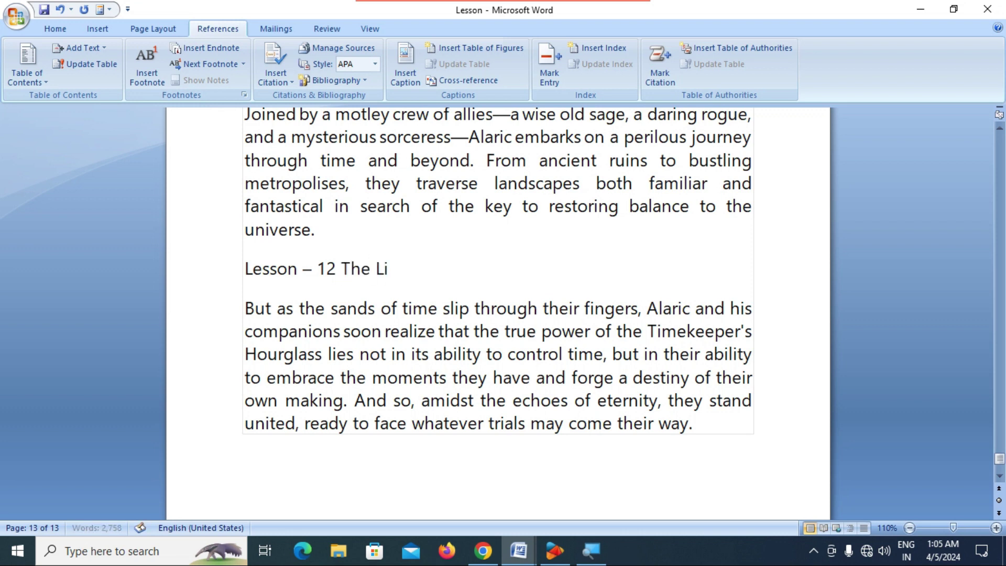
pyautogui.write('ttle Bird')
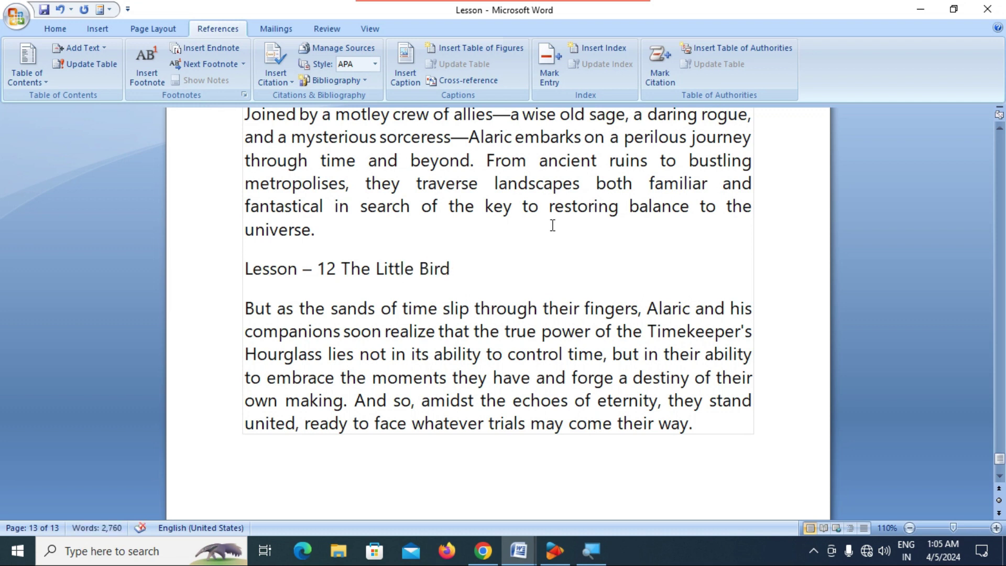
# - Copy the heading formatting of the Lesson – 11 title onto "Lesson – 12 The Little Bird" with Format Painter
pyautogui.click(425, 379)
pyautogui.scroll(9, 328, 346)
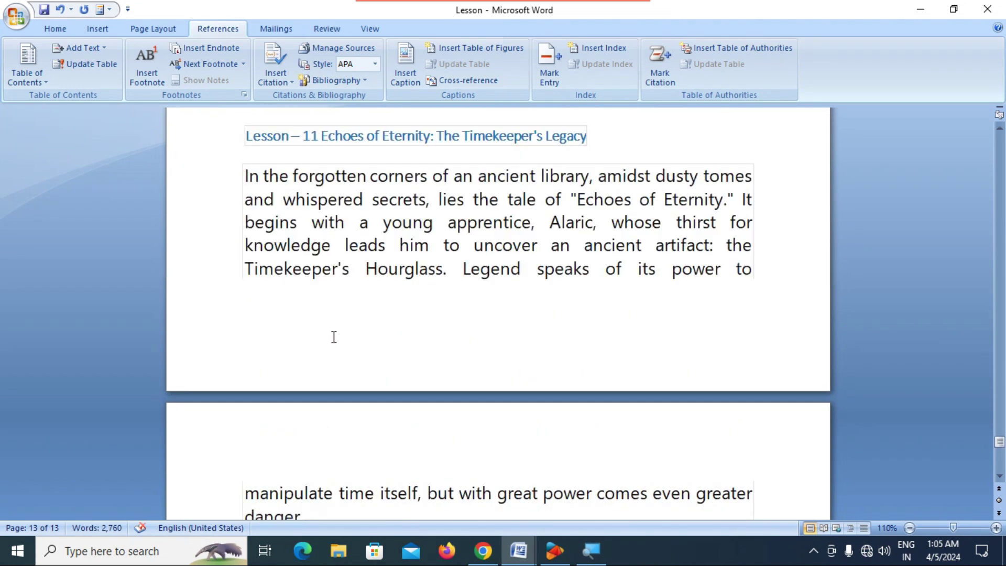
pyautogui.click(267, 138)
pyautogui.moveTo(247, 136); pyautogui.dragTo(545, 175)
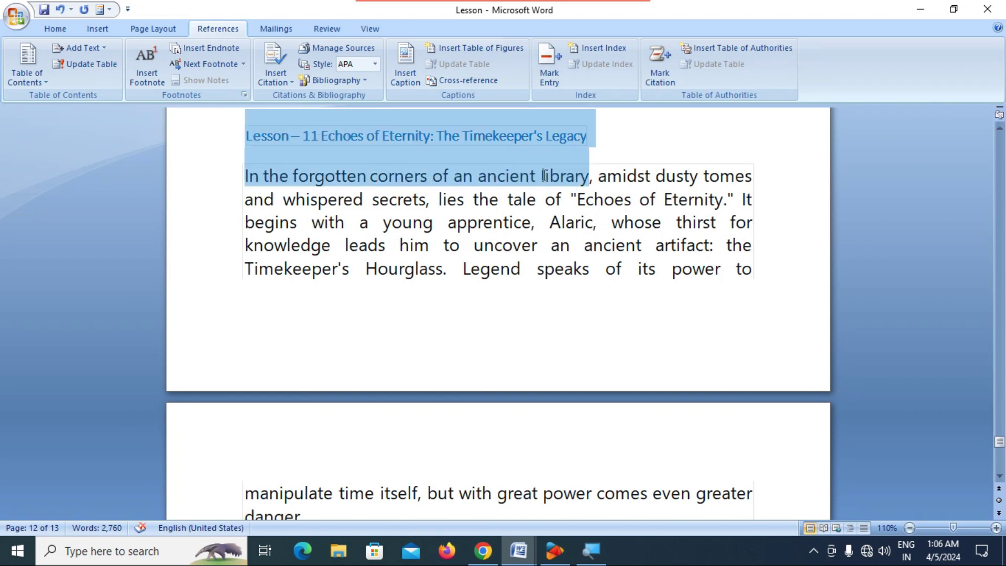
pyautogui.moveTo(583, 148); pyautogui.dragTo(591, 136)
pyautogui.click(588, 135)
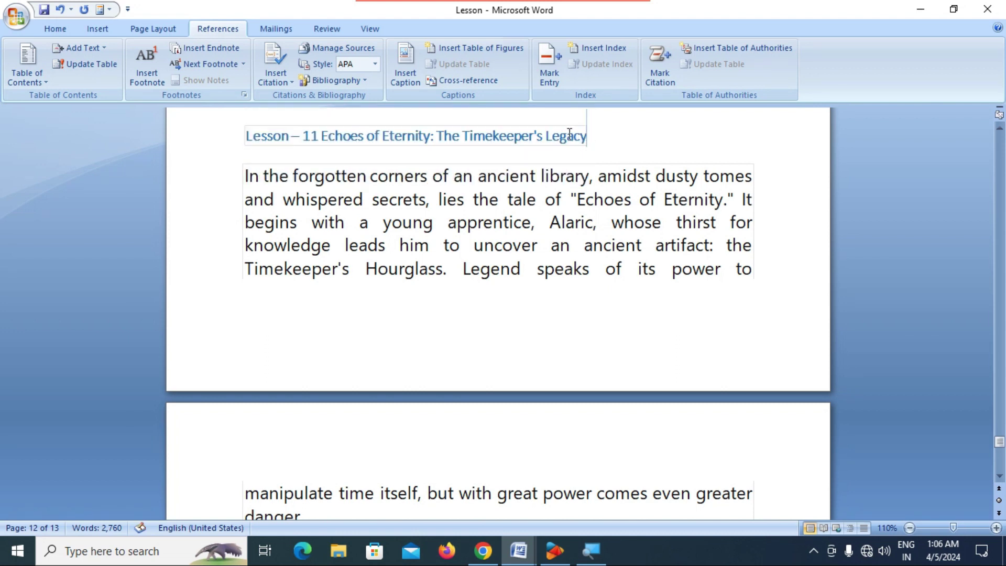
pyautogui.moveTo(579, 135); pyautogui.dragTo(278, 142)
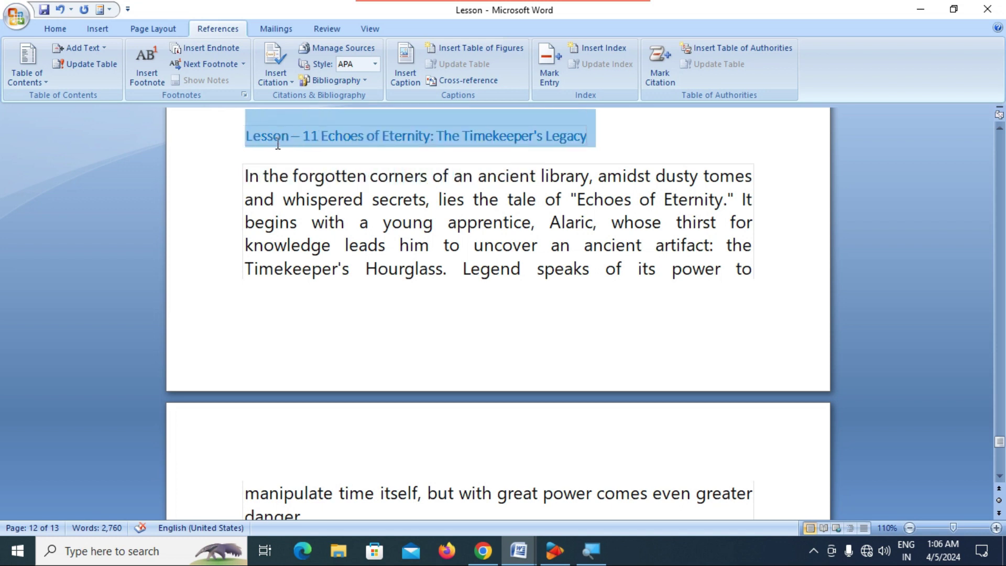
pyautogui.click(56, 29)
pyautogui.click(76, 79)
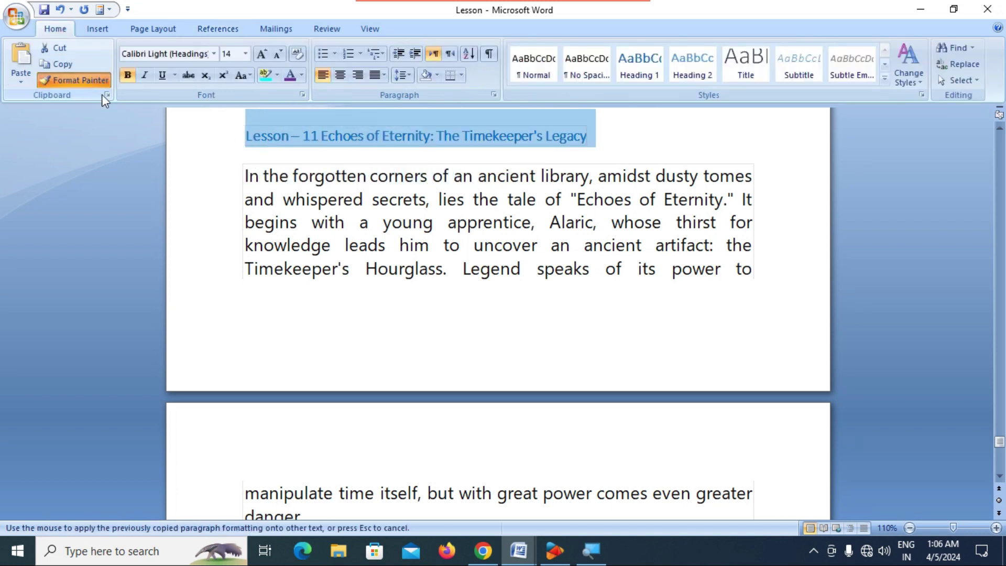
pyautogui.scroll(-10, 503, 443)
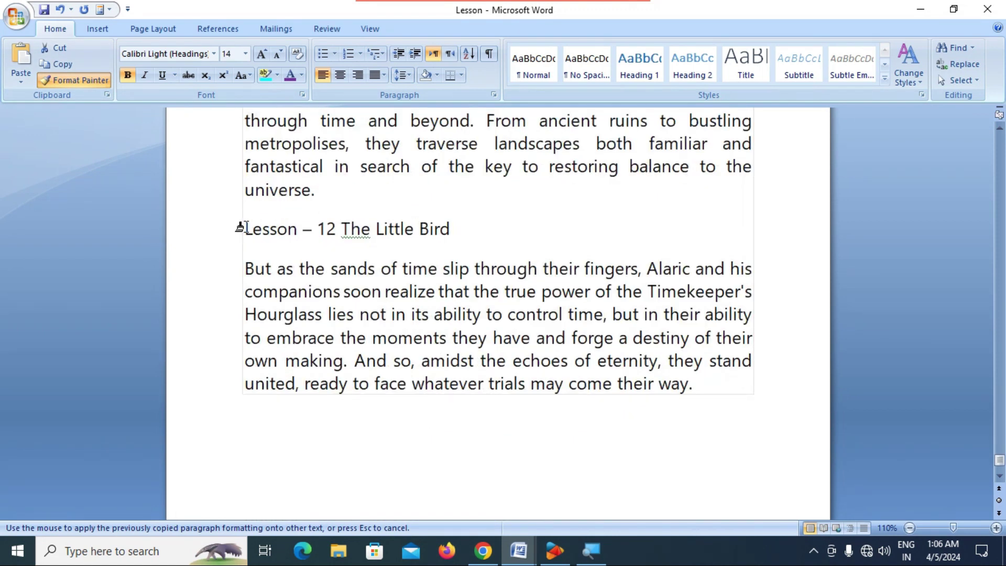
pyautogui.moveTo(240, 229); pyautogui.dragTo(441, 247)
pyautogui.click(454, 322)
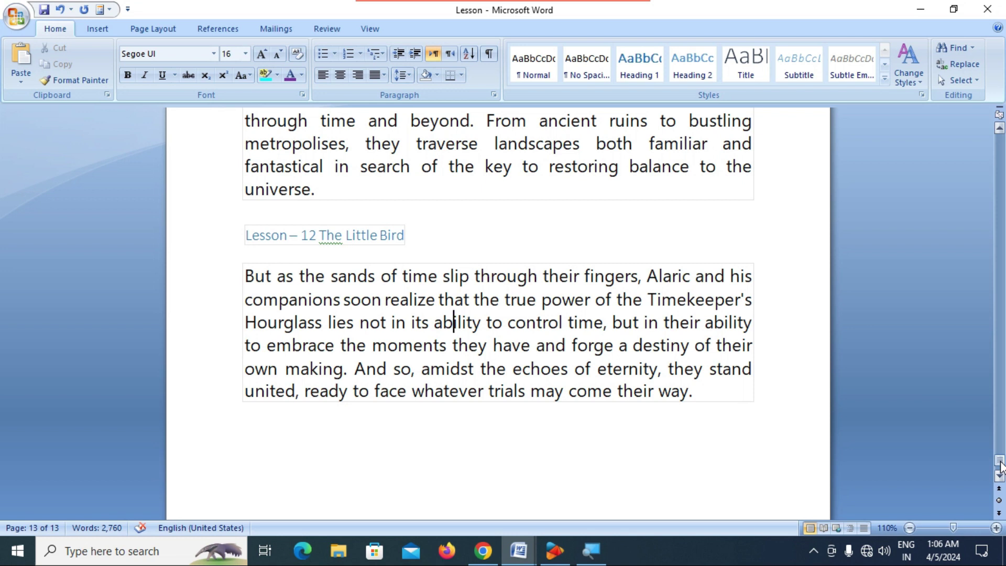
# - Return to the contents page and check the lesson entries listed in the table of contents
pyautogui.moveTo(1002, 463); pyautogui.dragTo(1004, 141)
pyautogui.click(544, 337)
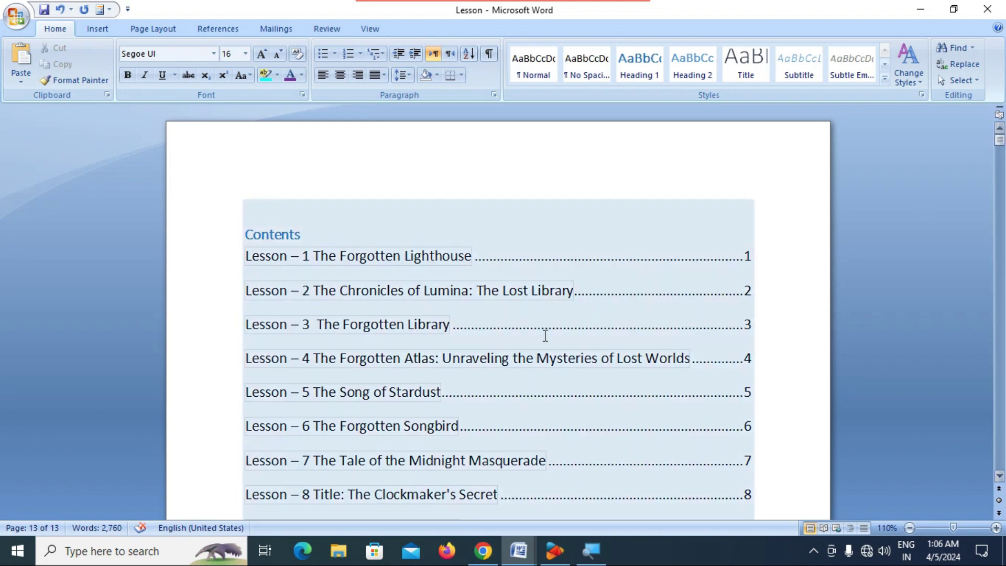
pyautogui.scroll(-2, 443, 380)
pyautogui.scroll(-4, 443, 382)
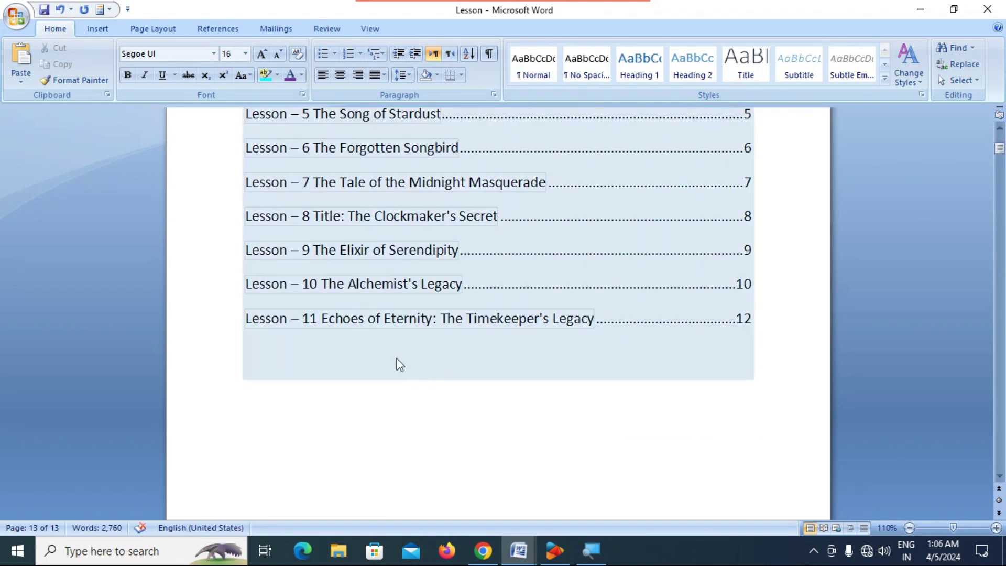
pyautogui.doubleClick(510, 263)
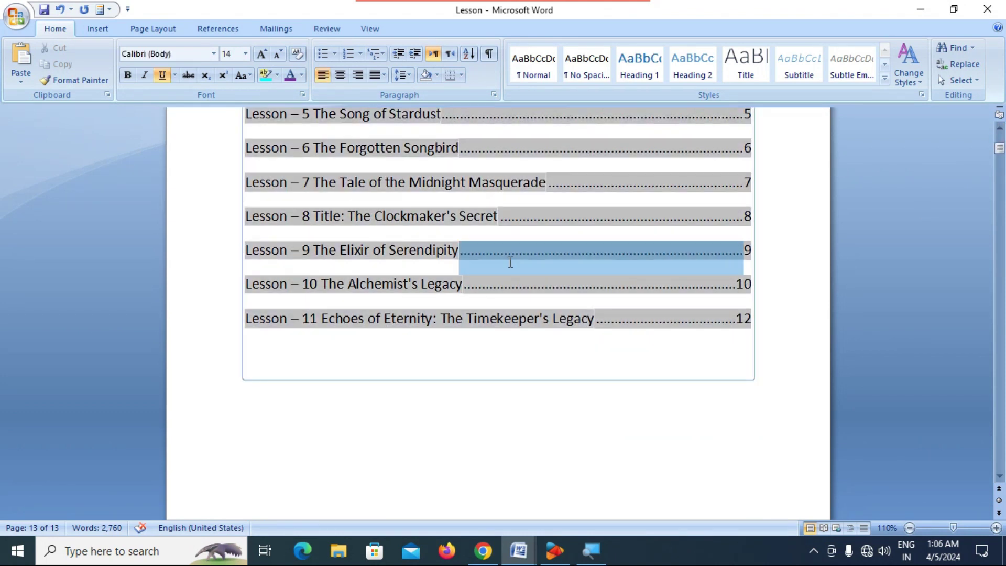
pyautogui.click(430, 298)
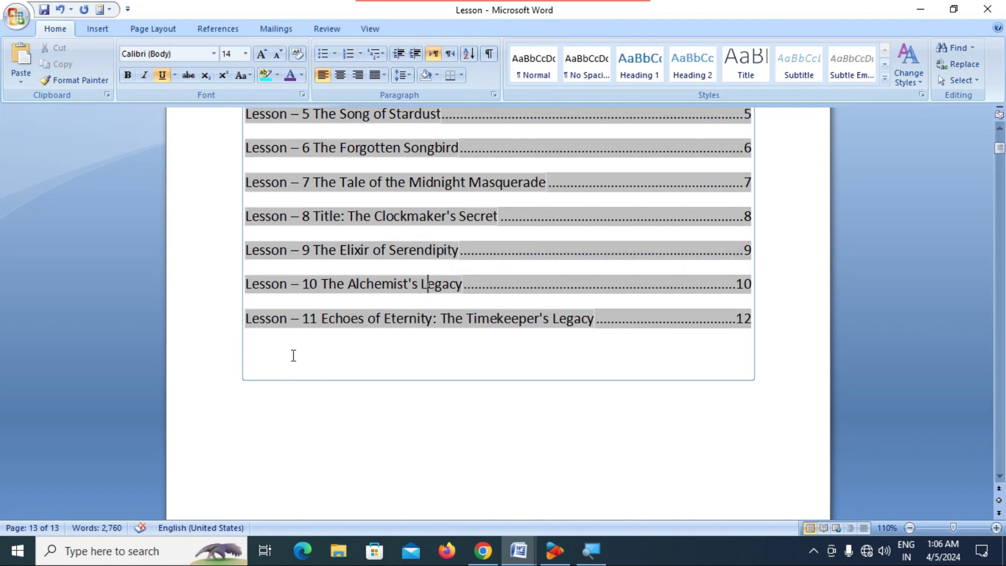
pyautogui.scroll(5, 294, 355)
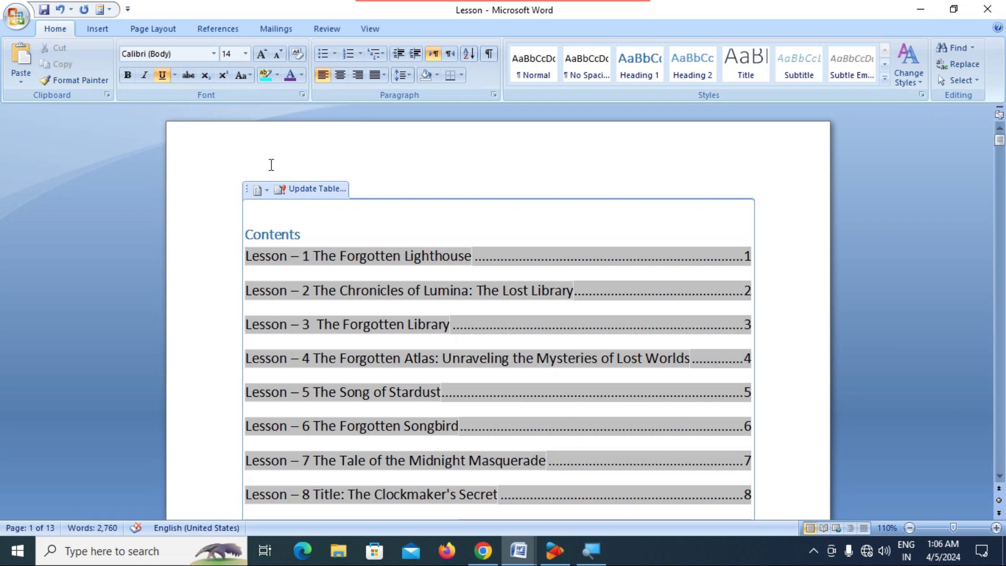
pyautogui.click(228, 30)
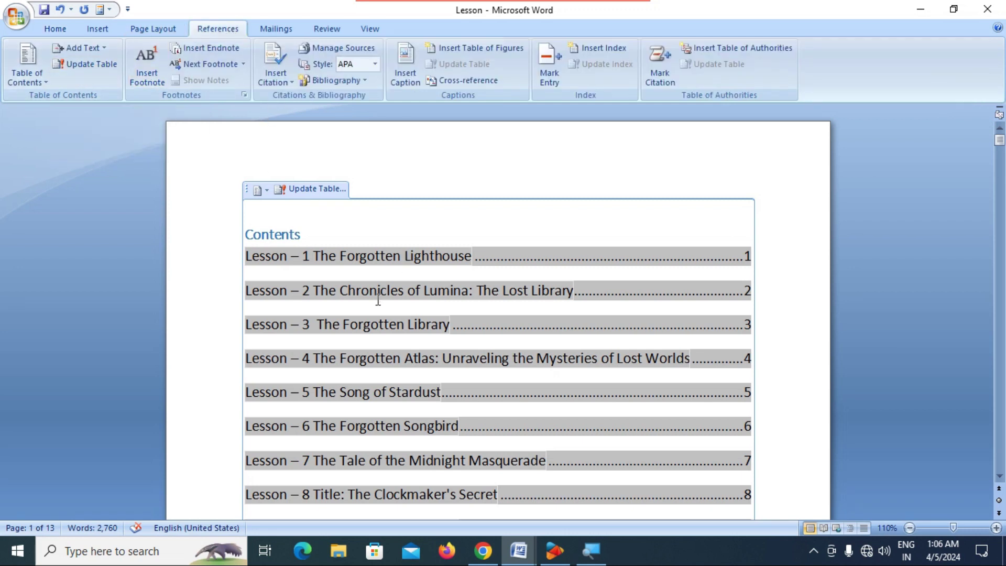
pyautogui.click(323, 188)
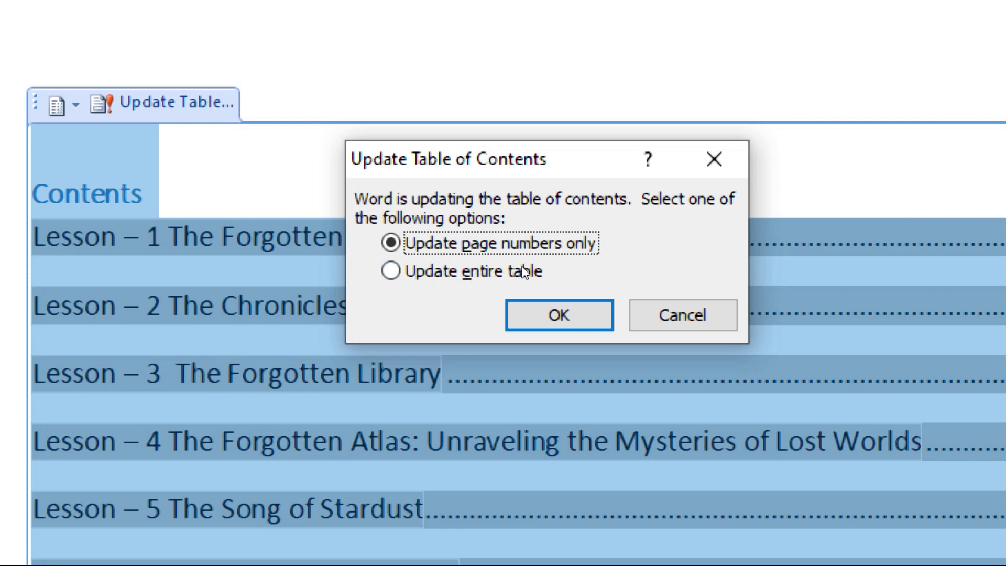
pyautogui.click(425, 272)
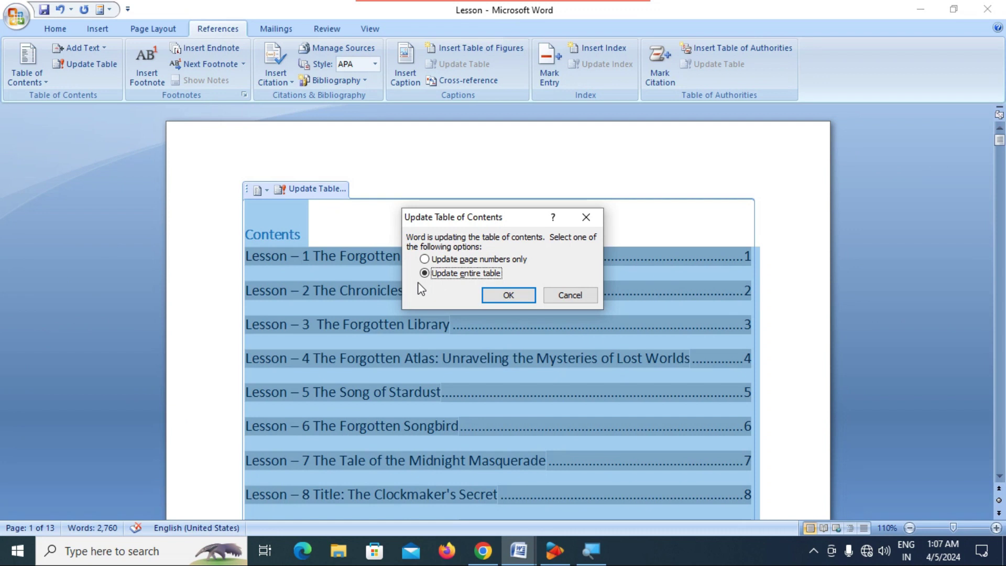
pyautogui.click(570, 295)
# - Update the entire table of contents, including its entries as well as the page numbers
pyautogui.scroll(-8, 367, 388)
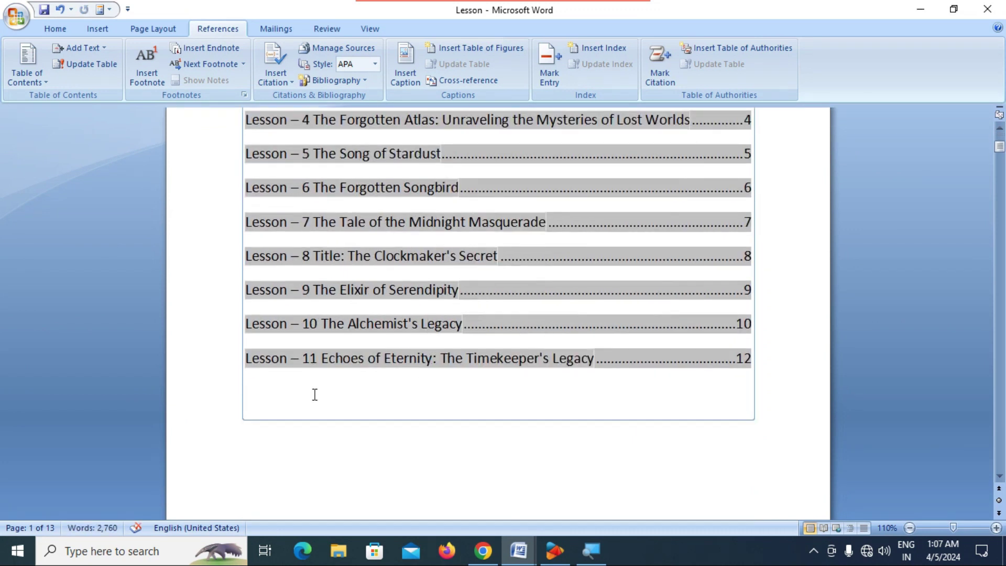
pyautogui.doubleClick(387, 396)
pyautogui.click(371, 372)
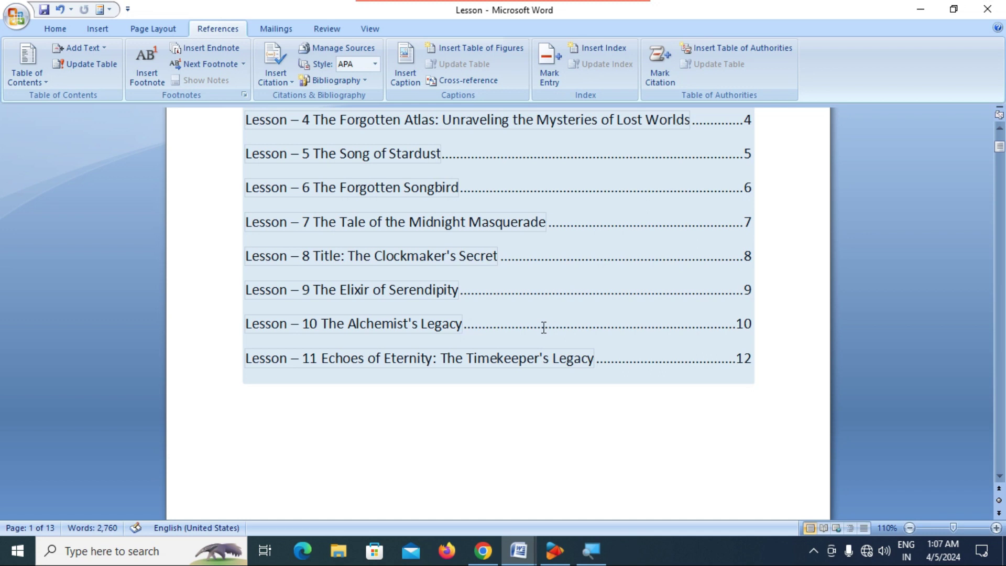
pyautogui.doubleClick(500, 322)
pyautogui.scroll(8, 252, 180)
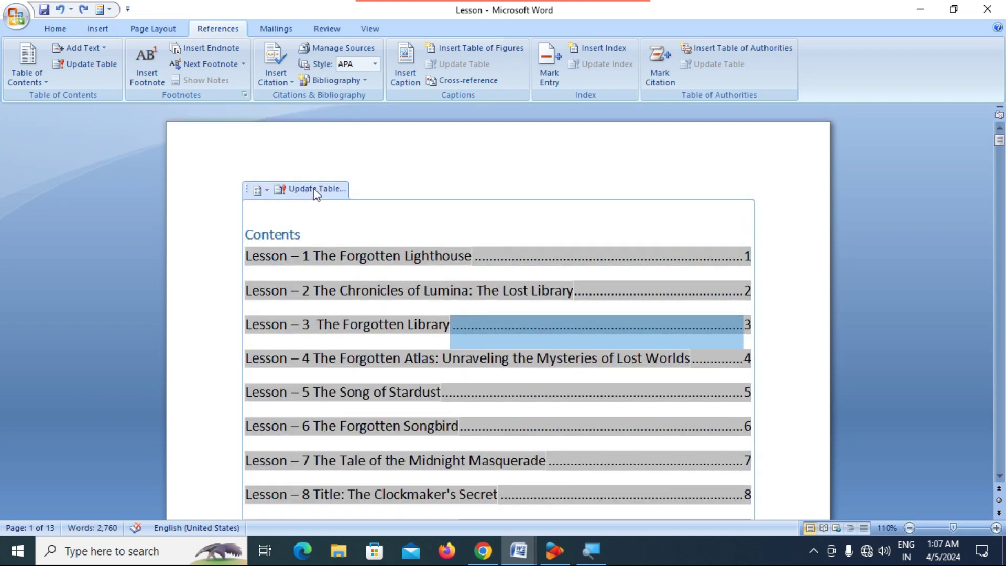
pyautogui.click(317, 189)
pyautogui.click(425, 274)
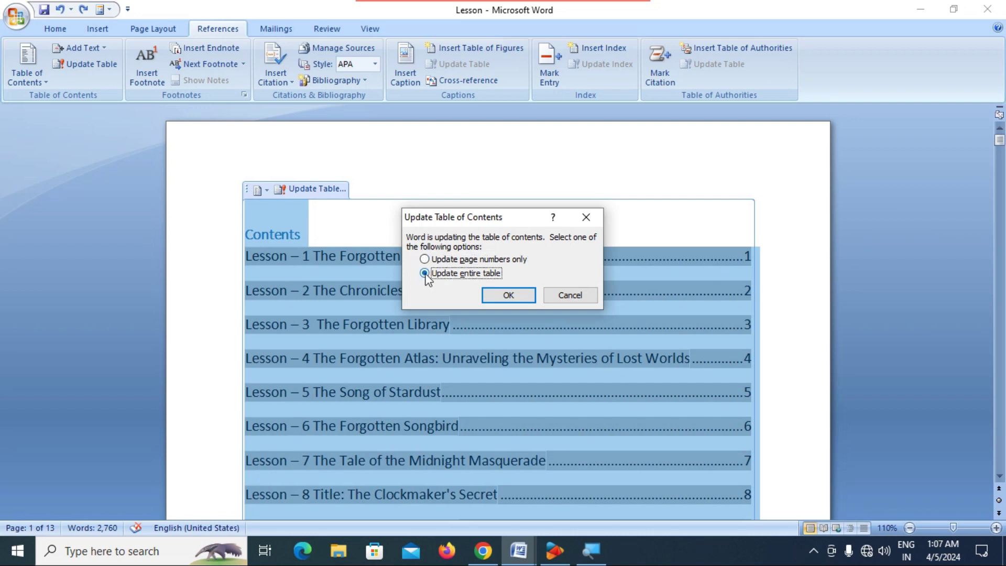
pyautogui.click(507, 295)
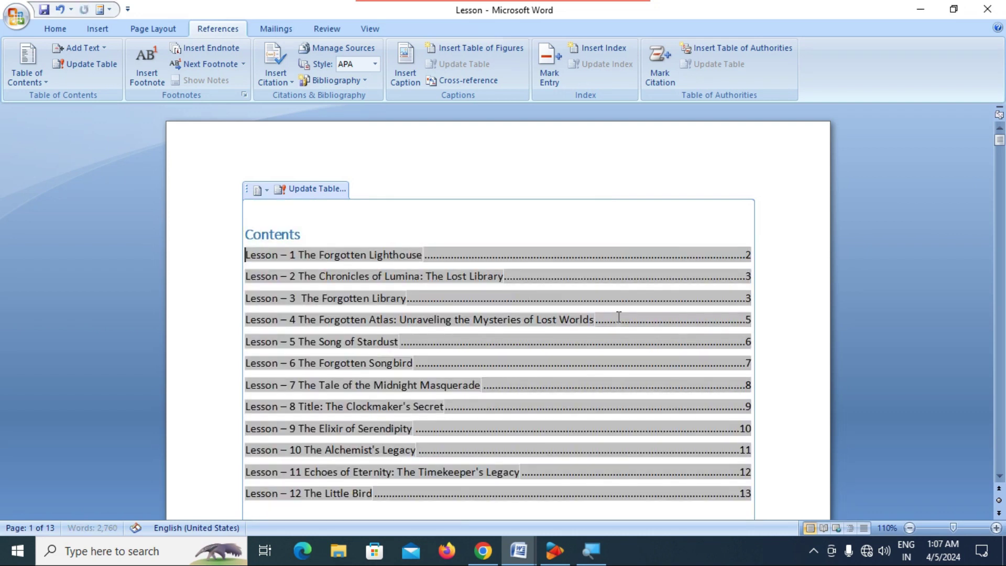
# - Review the updated contents entries and page numbers, and look at the level options offered by Add Text
pyautogui.scroll(-5, 618, 315)
pyautogui.click(364, 354)
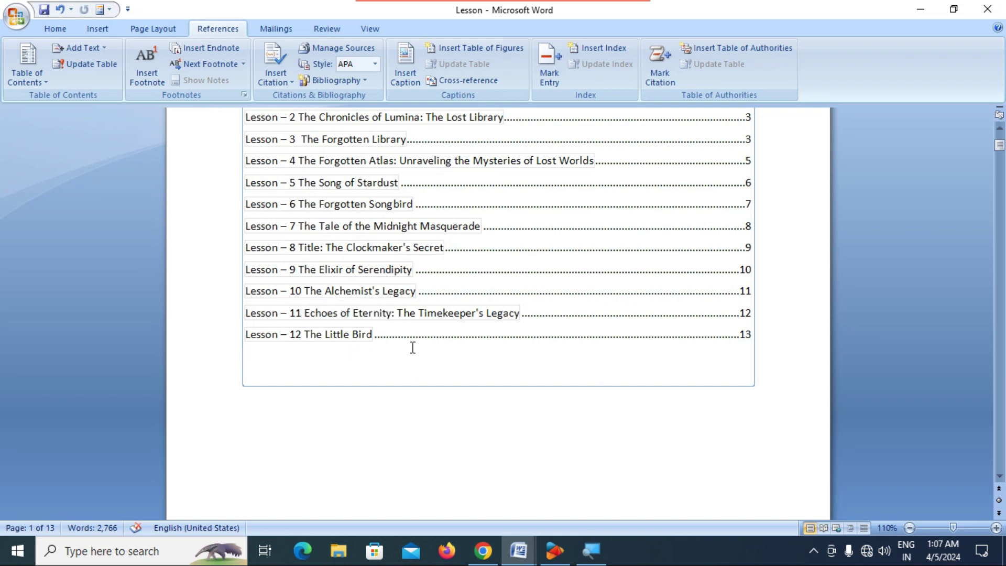
pyautogui.scroll(3, 411, 348)
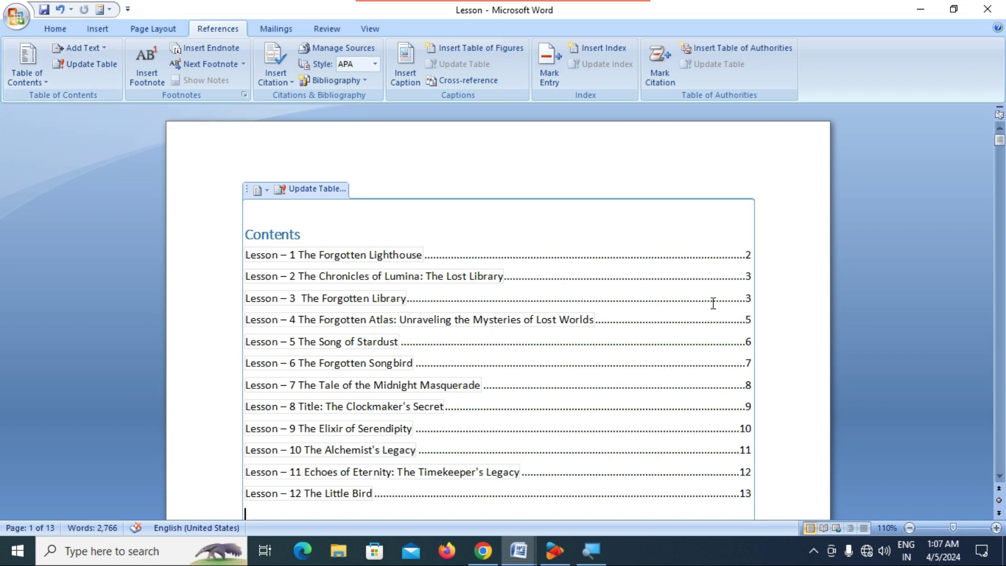
pyautogui.click(793, 303)
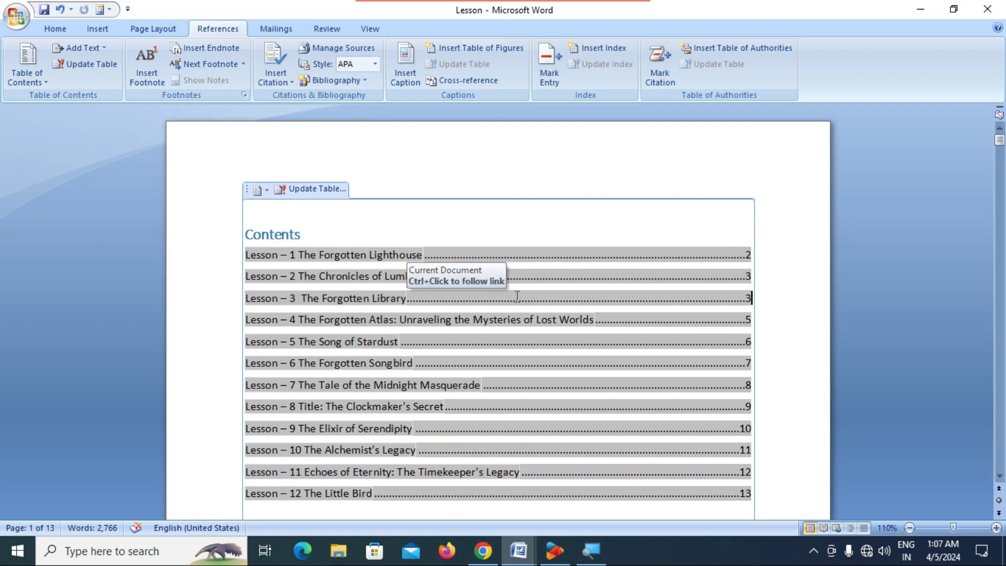
pyautogui.click(106, 48)
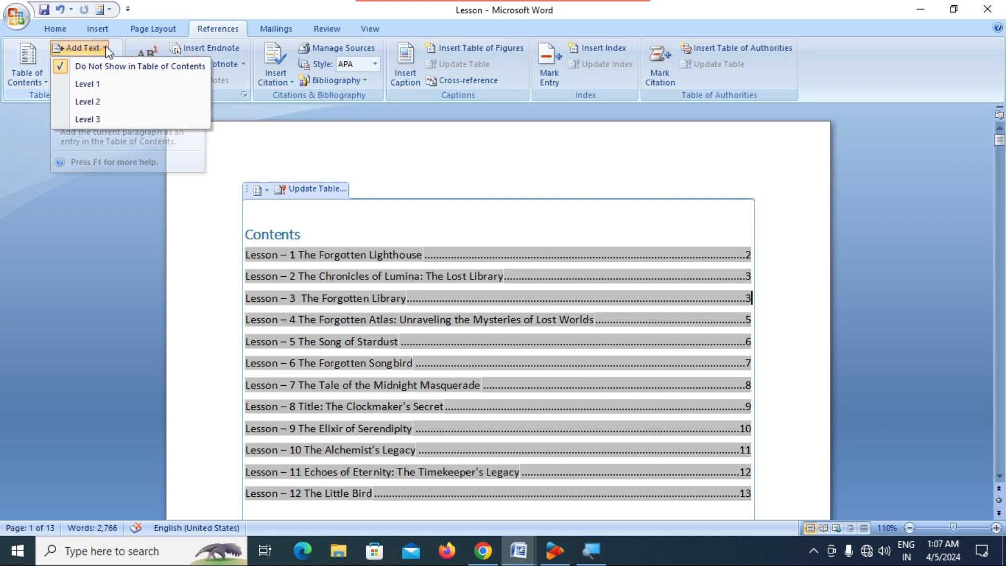
pyautogui.click(107, 48)
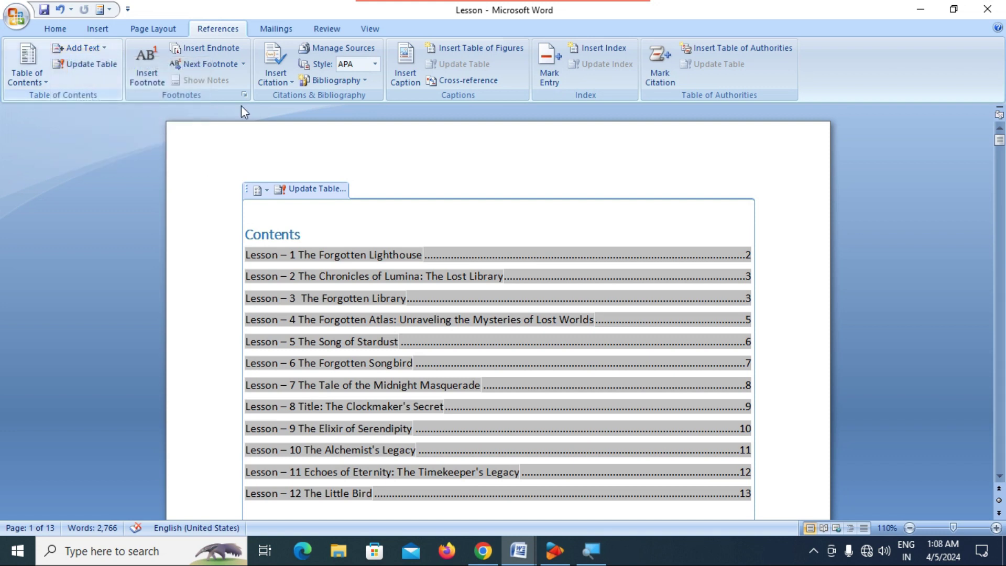
pyautogui.click(795, 239)
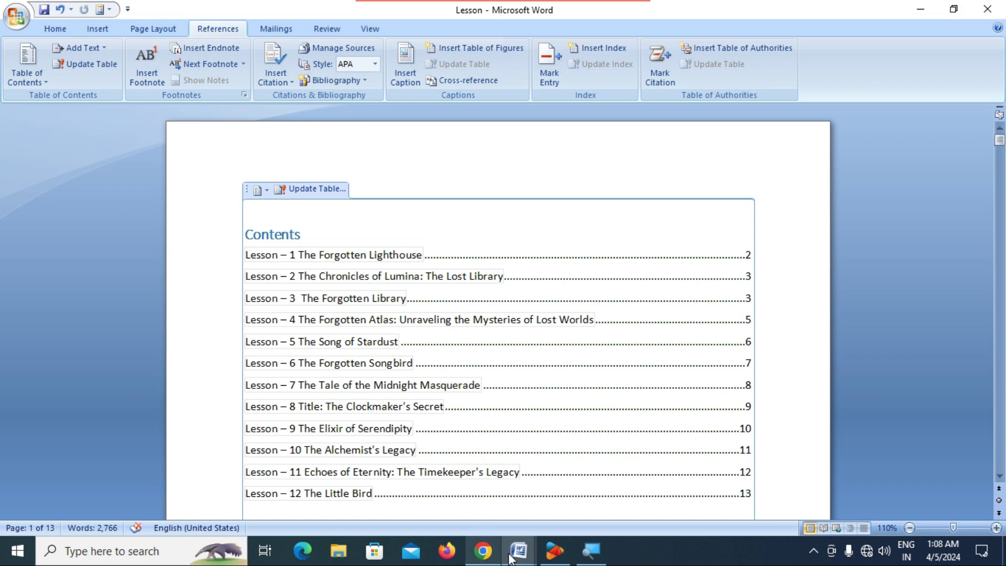
pyautogui.moveTo(526, 561)
pyautogui.click(521, 495)
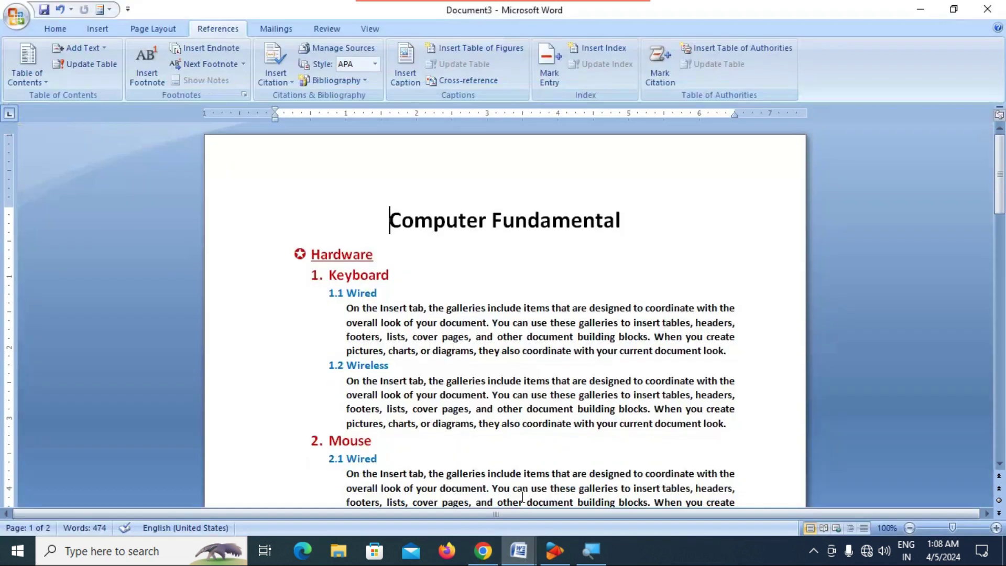
pyautogui.click(538, 322)
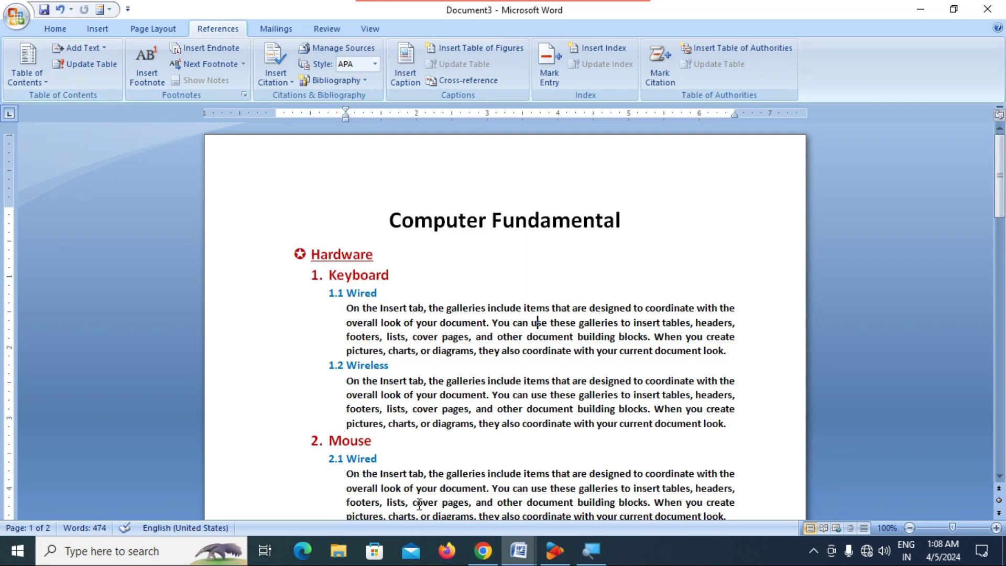
pyautogui.rightClick(529, 554)
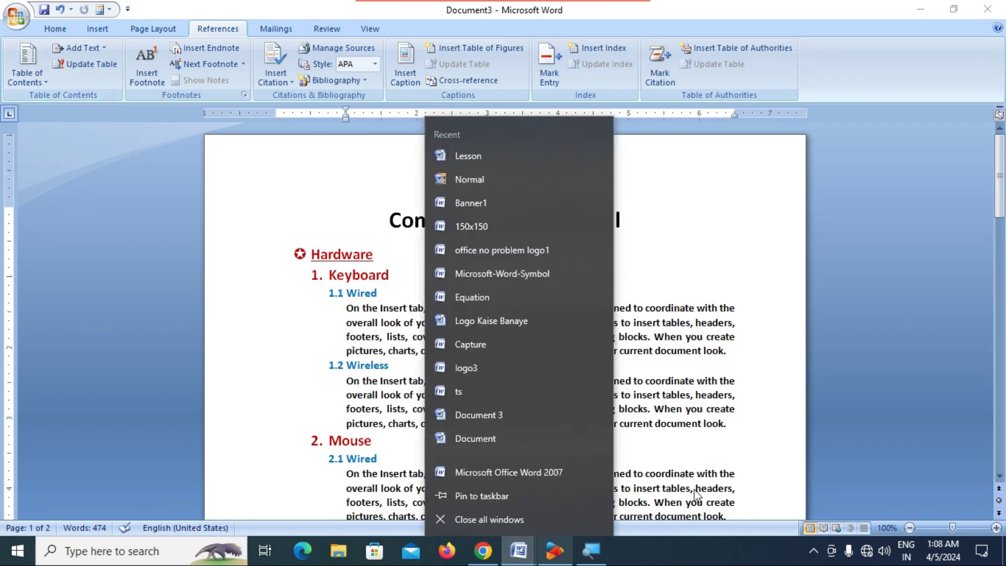
pyautogui.click(699, 453)
# - Switch to Document4 and examine the sample lesson contents and the multilevel Computer Fundamental contents
pyautogui.moveTo(519, 556)
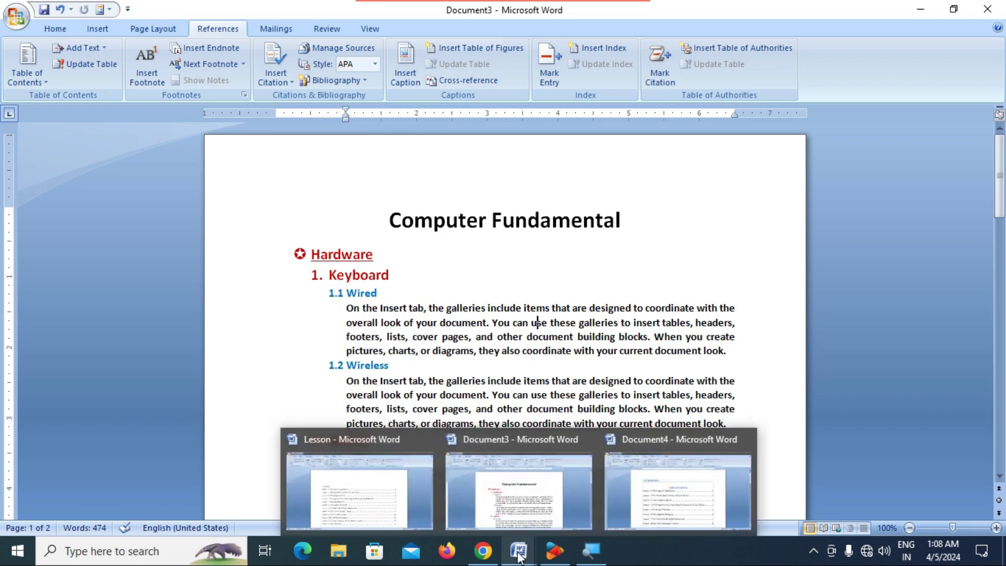
pyautogui.moveTo(668, 508)
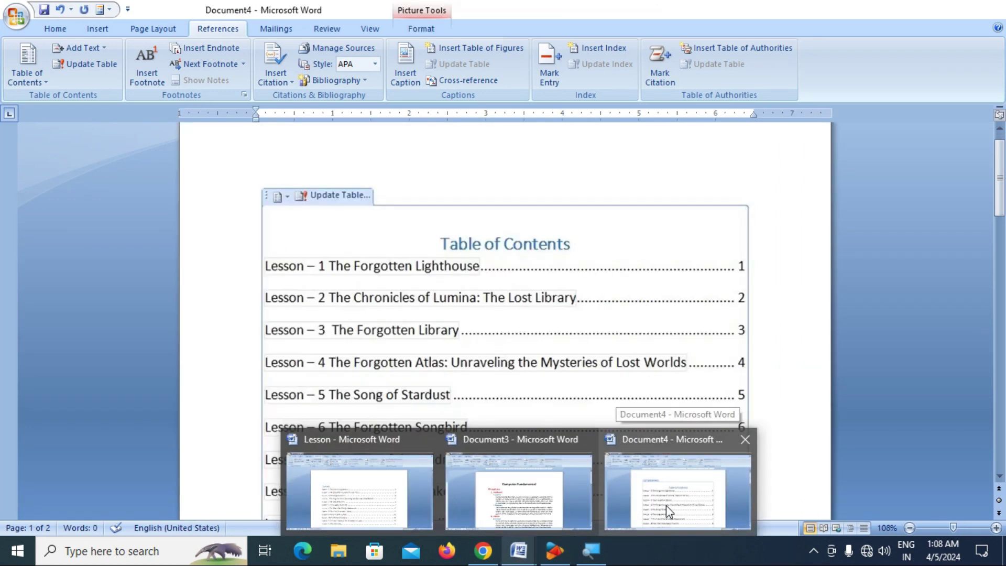
pyautogui.click(666, 505)
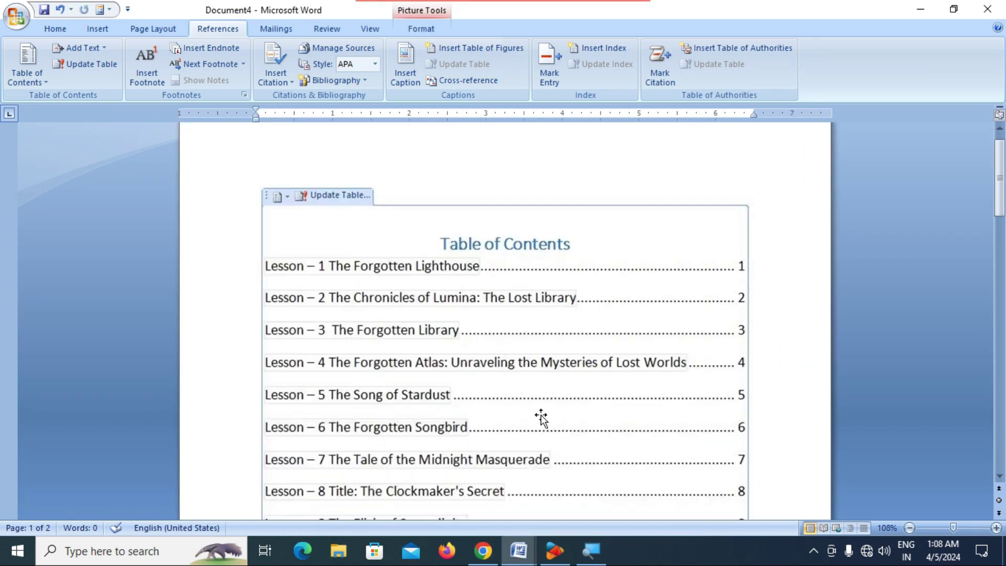
pyautogui.scroll(-2, 536, 408)
pyautogui.scroll(-15, 536, 403)
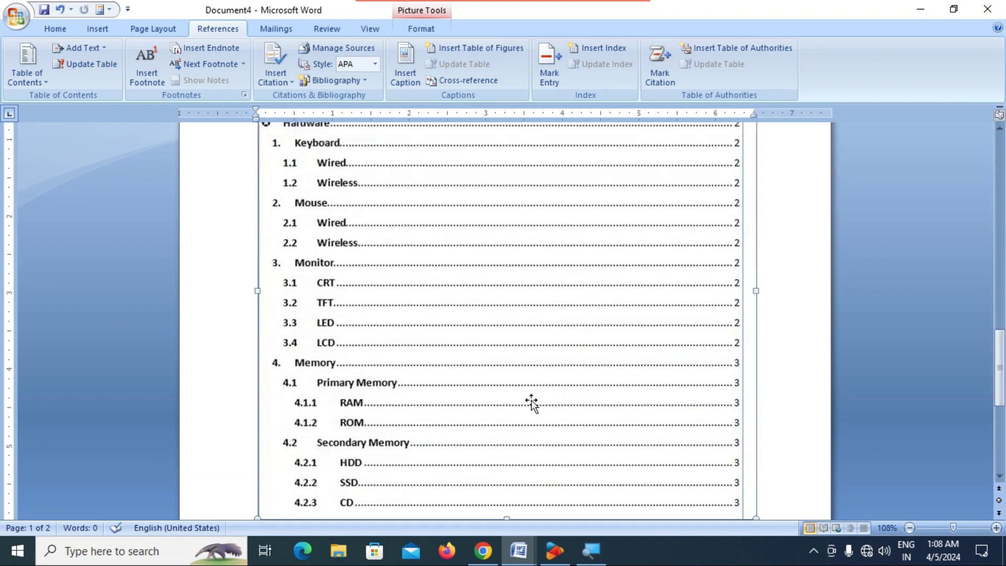
pyautogui.scroll(2, 502, 392)
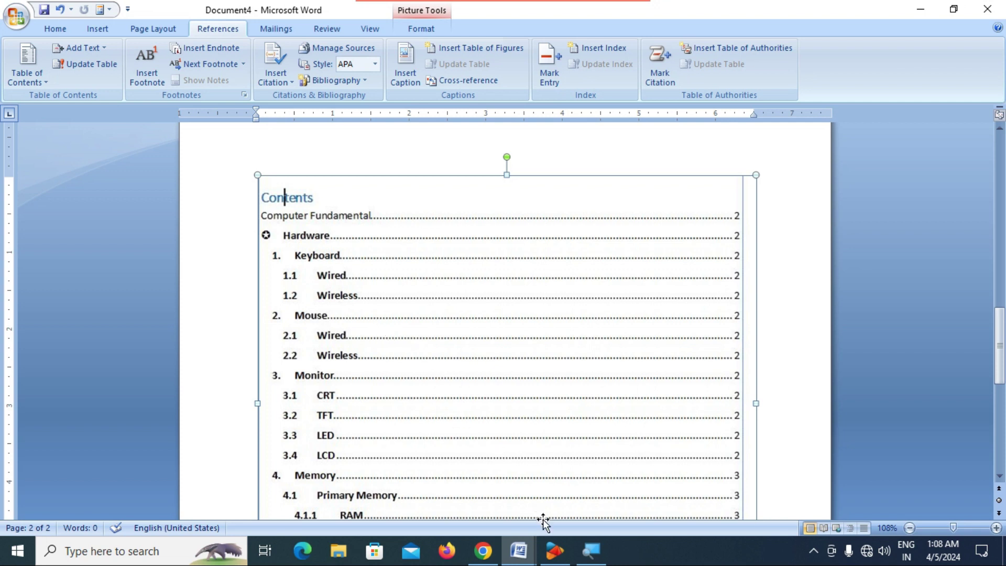
# - Switch to Document3 and review the heading hierarchy of the Computer Fundamental text
pyautogui.moveTo(524, 564)
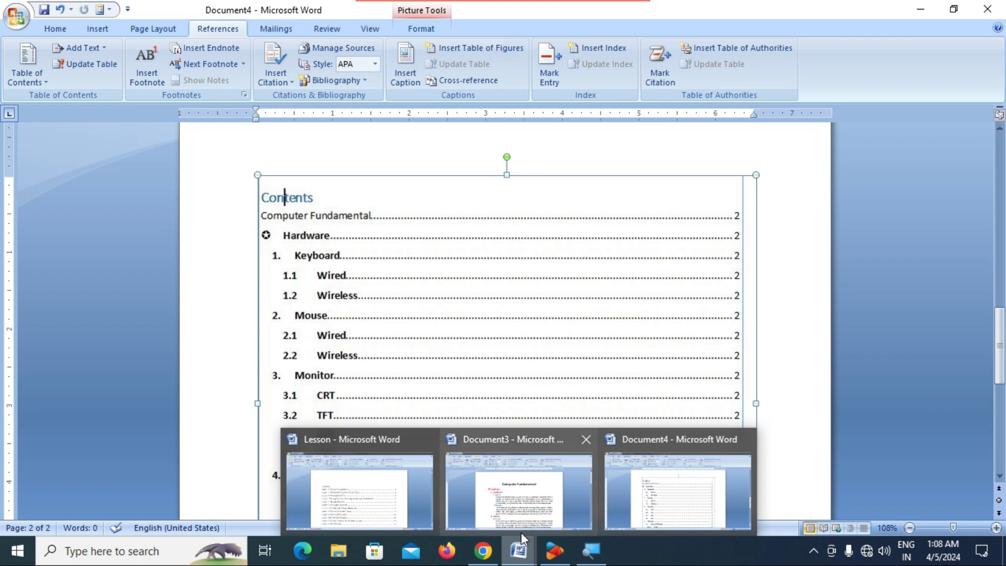
pyautogui.moveTo(520, 507)
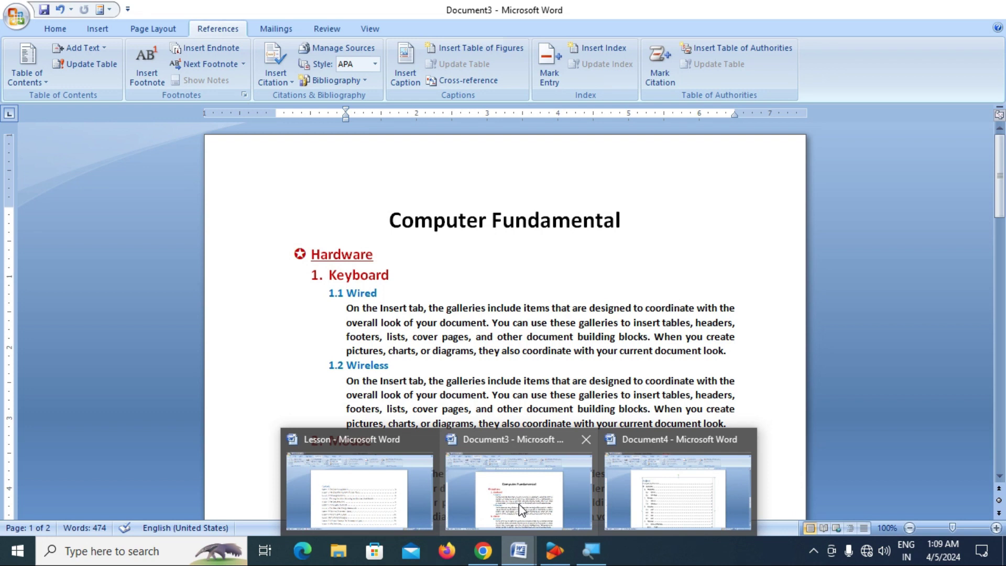
pyautogui.click(519, 504)
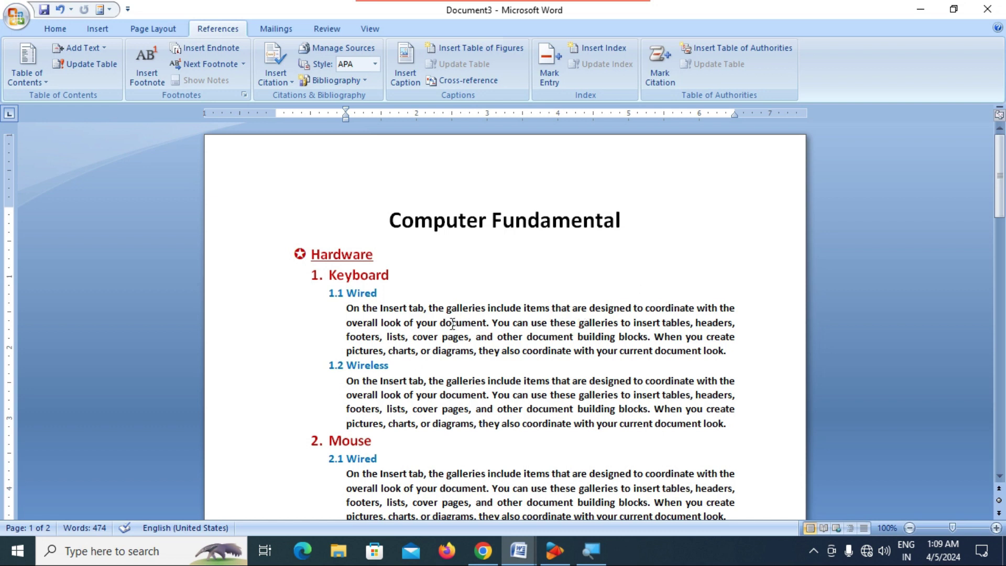
pyautogui.scroll(-12, 390, 333)
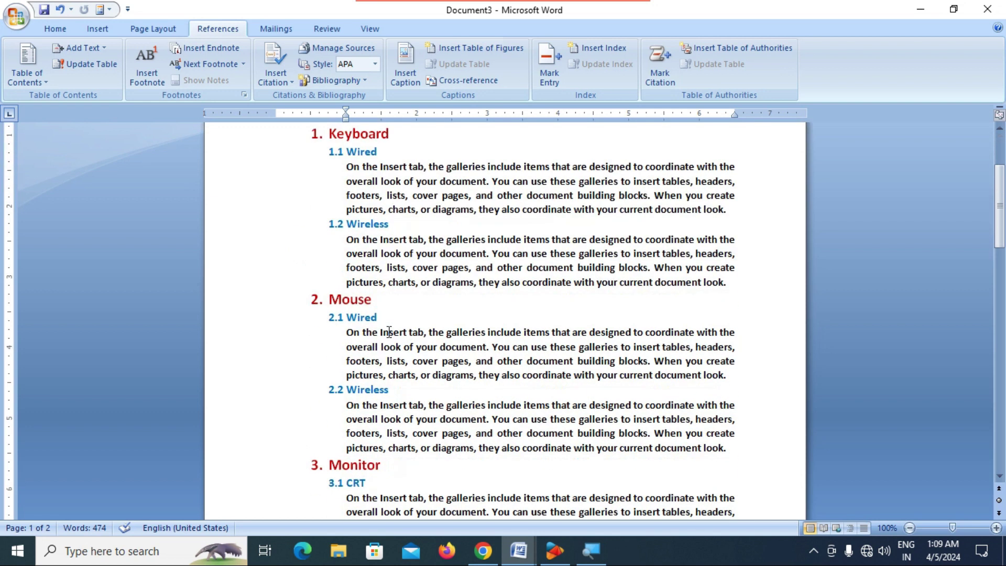
pyautogui.scroll(12, 390, 334)
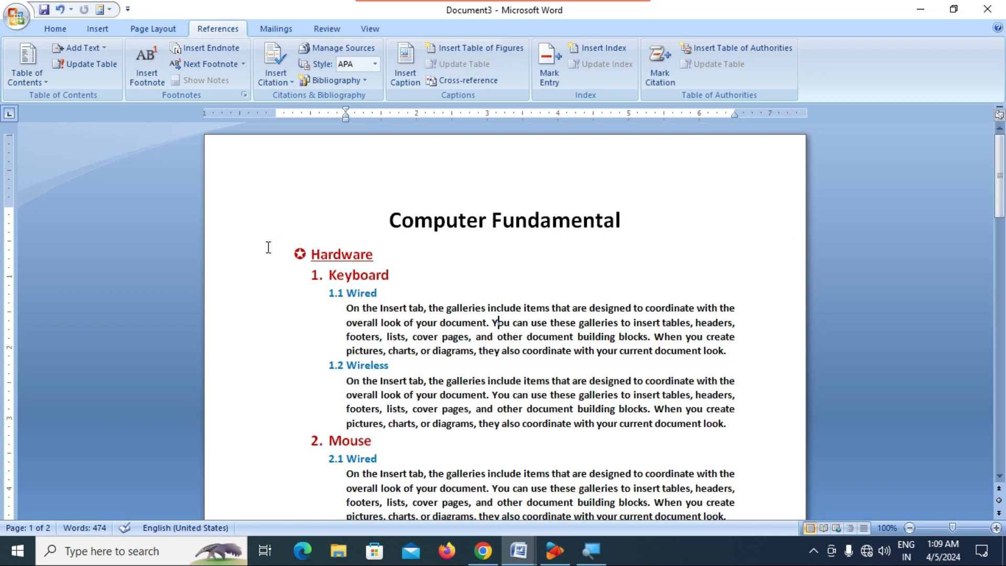
pyautogui.click(42, 29)
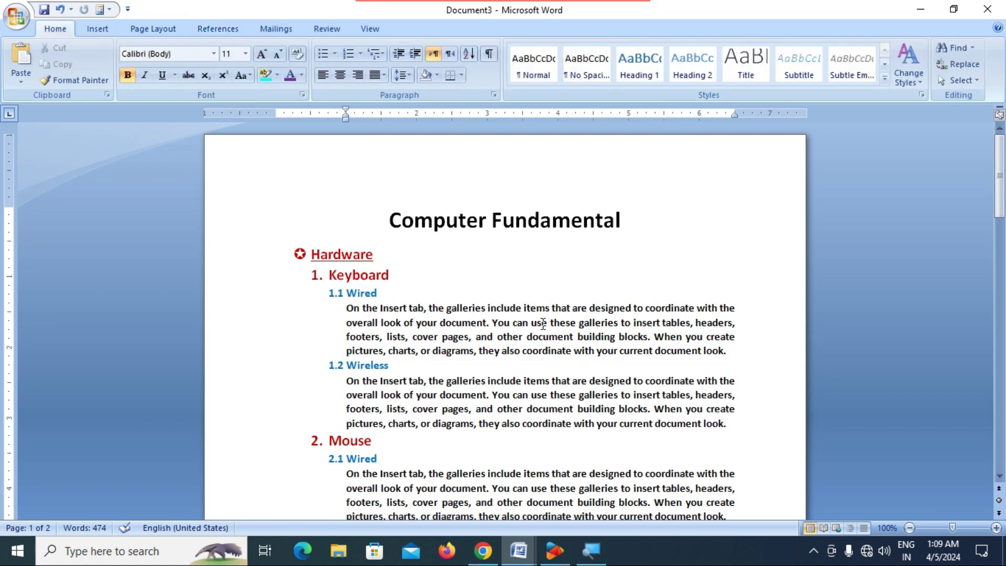
pyautogui.doubleClick(492, 325)
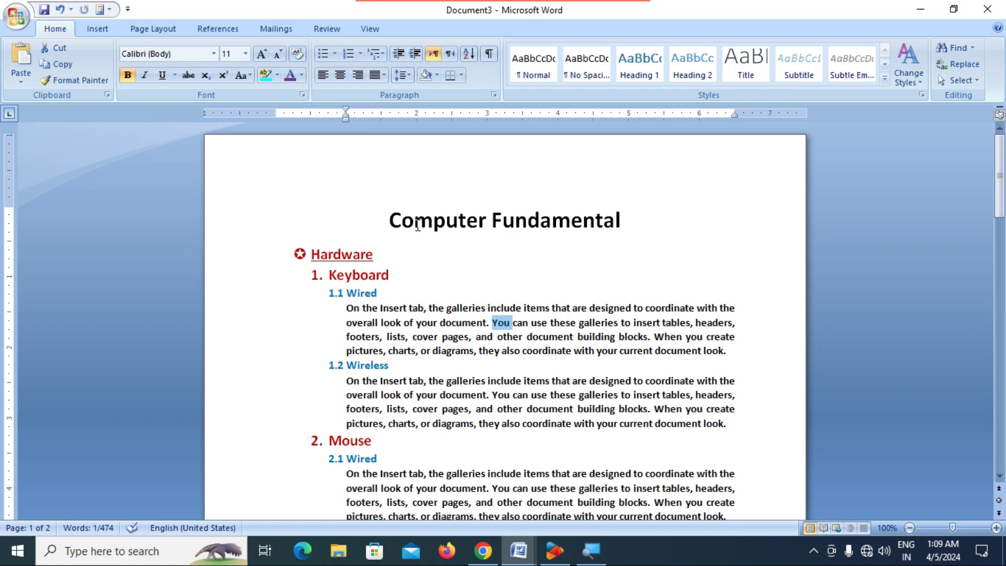
pyautogui.click(461, 324)
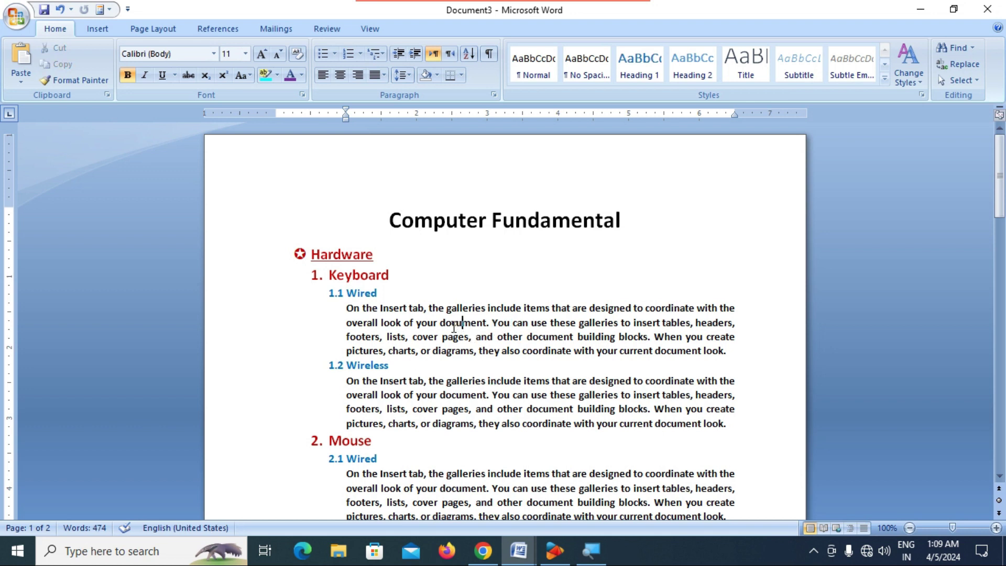
# - Add the "Computer Fundamental" title to the table of contents as a Level 1 entry
pyautogui.click(226, 32)
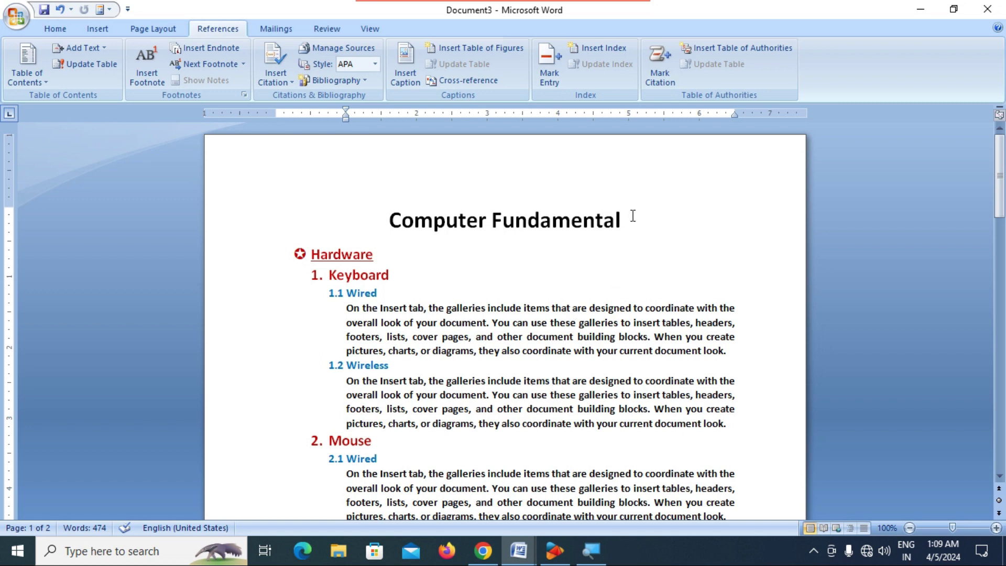
pyautogui.moveTo(624, 219); pyautogui.dragTo(447, 225)
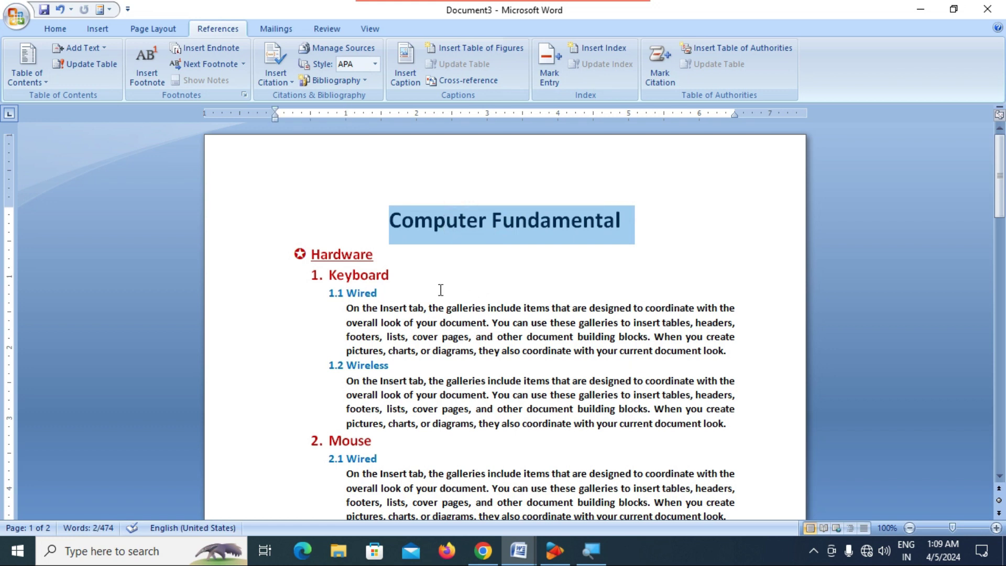
pyautogui.click(95, 50)
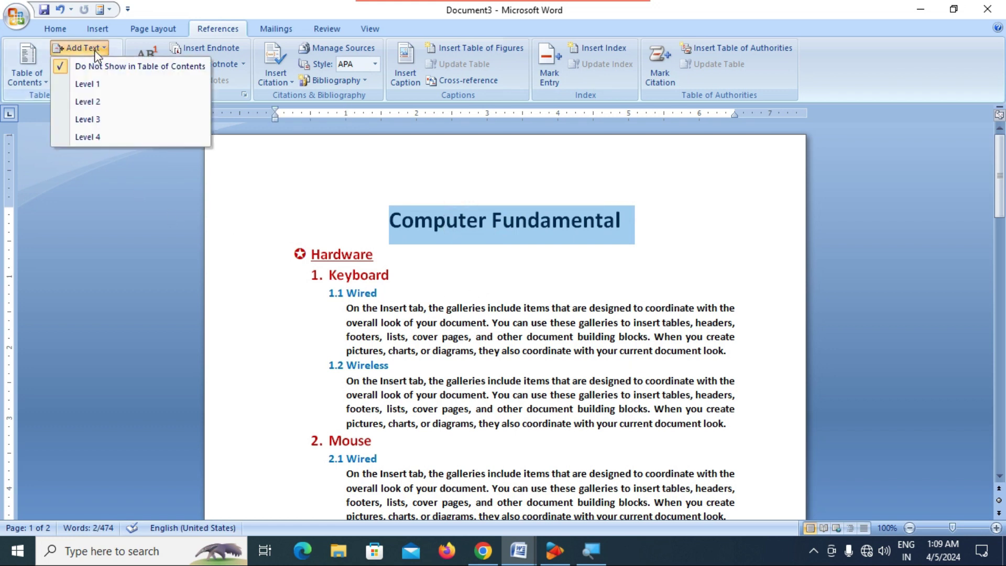
pyautogui.click(109, 85)
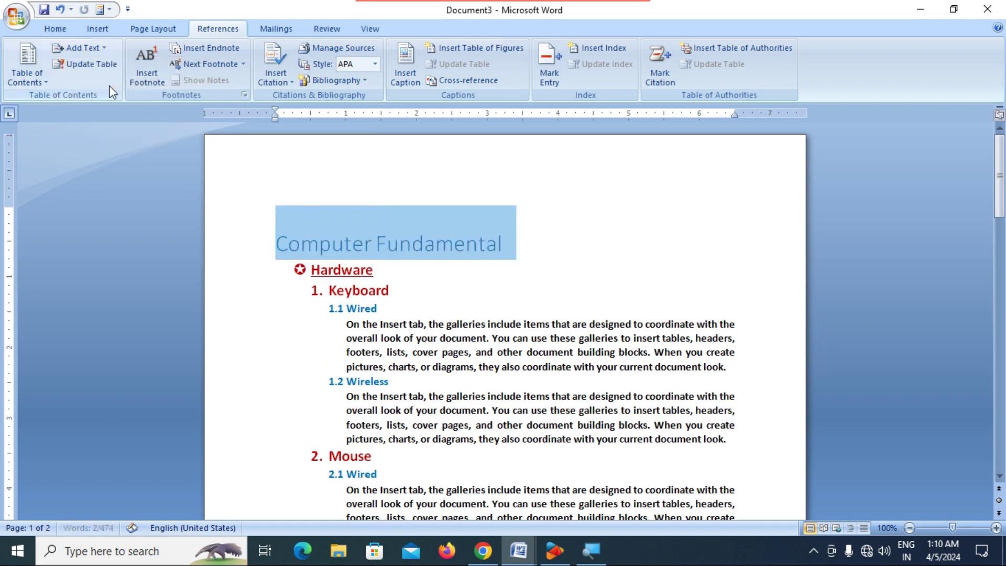
pyautogui.click(455, 296)
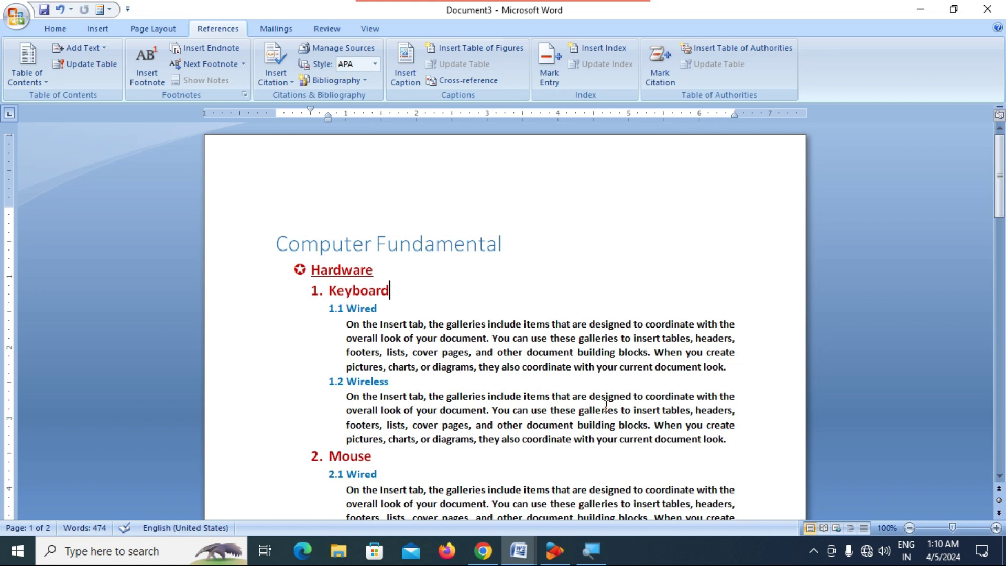
# - Check the sample contents in Document4, and back in Document3 add the Hardware heading to the table of contents as Level 1
pyautogui.moveTo(522, 560)
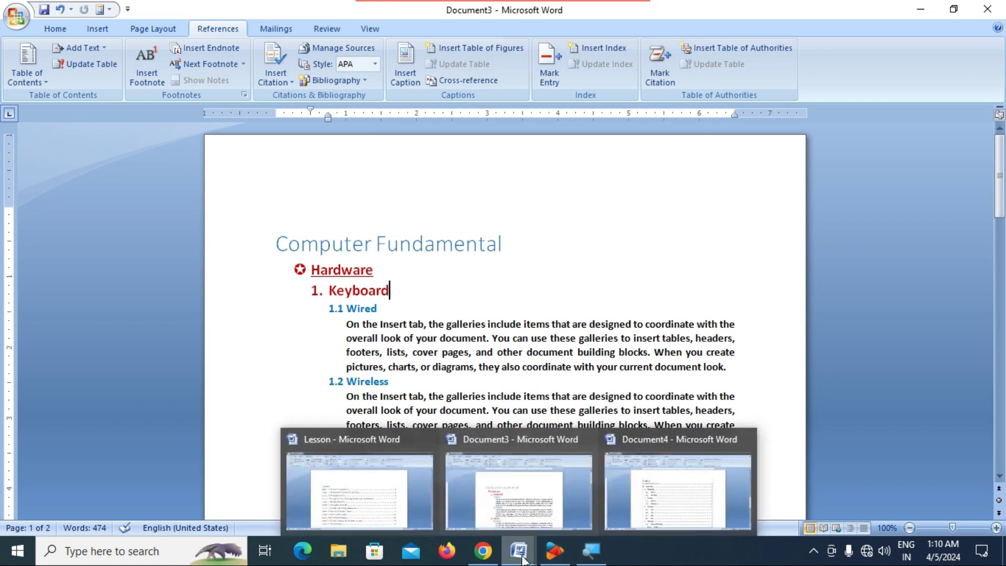
pyautogui.click(652, 508)
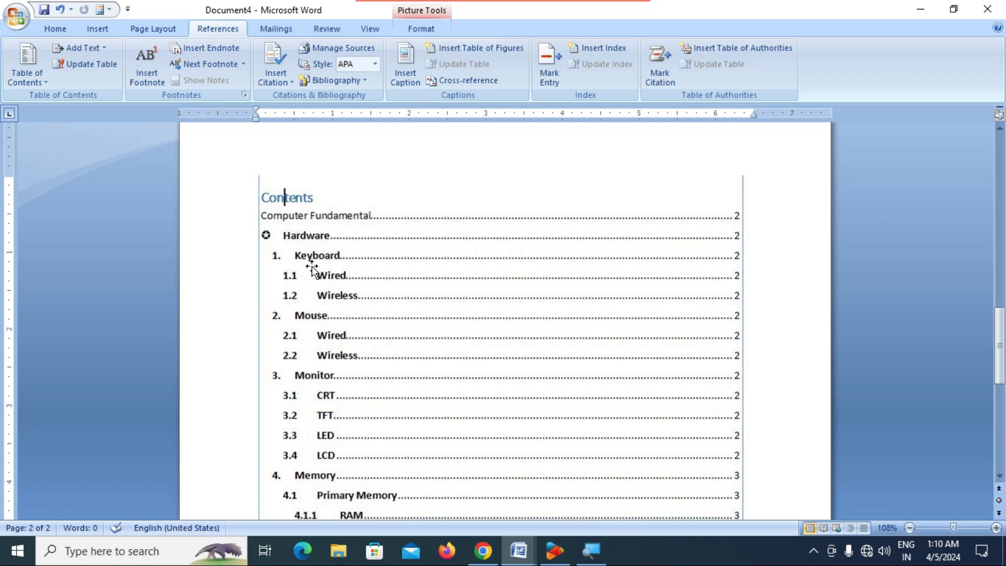
pyautogui.moveTo(526, 550)
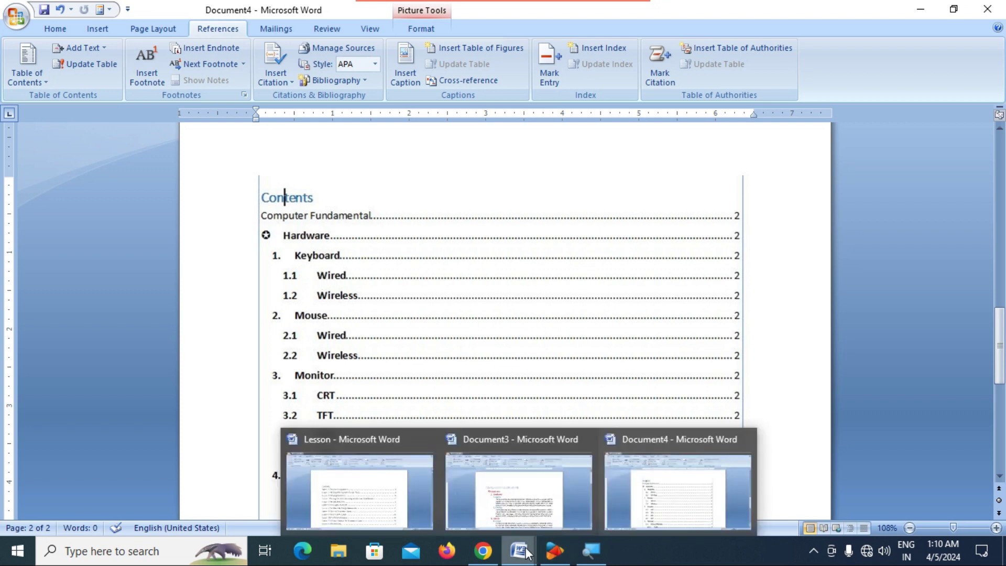
pyautogui.click(519, 501)
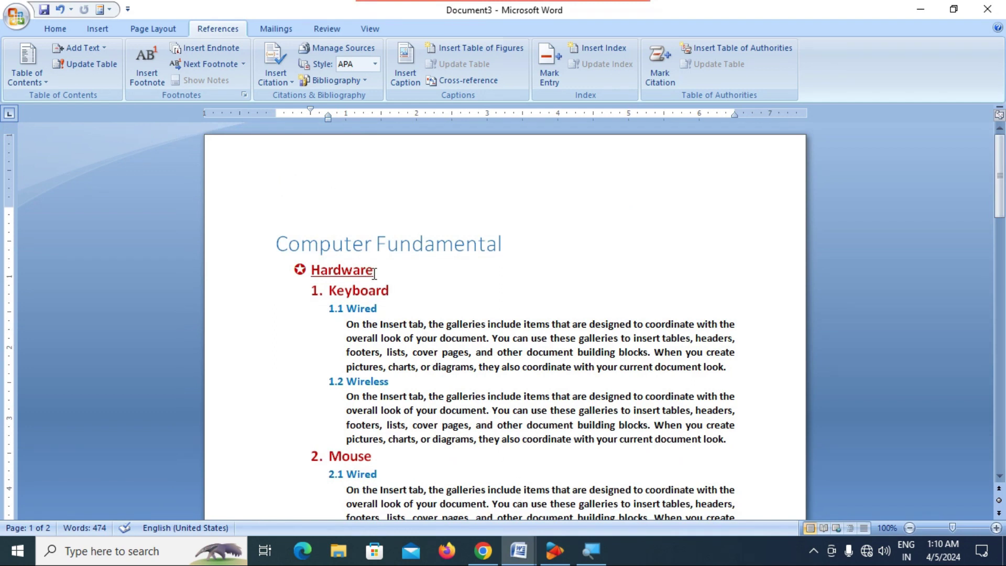
pyautogui.moveTo(375, 270); pyautogui.dragTo(308, 266)
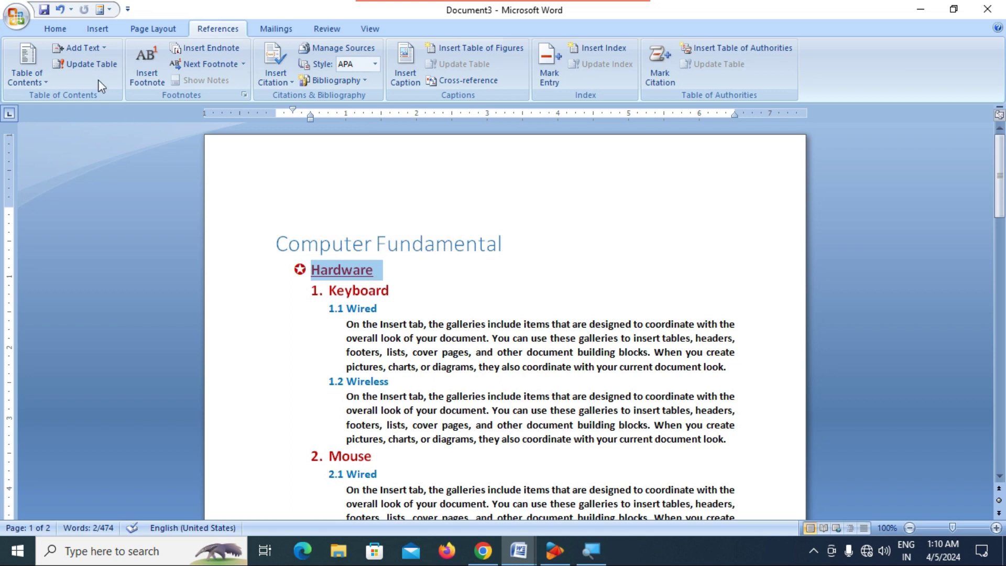
pyautogui.click(90, 49)
pyautogui.click(90, 49)
pyautogui.click(91, 50)
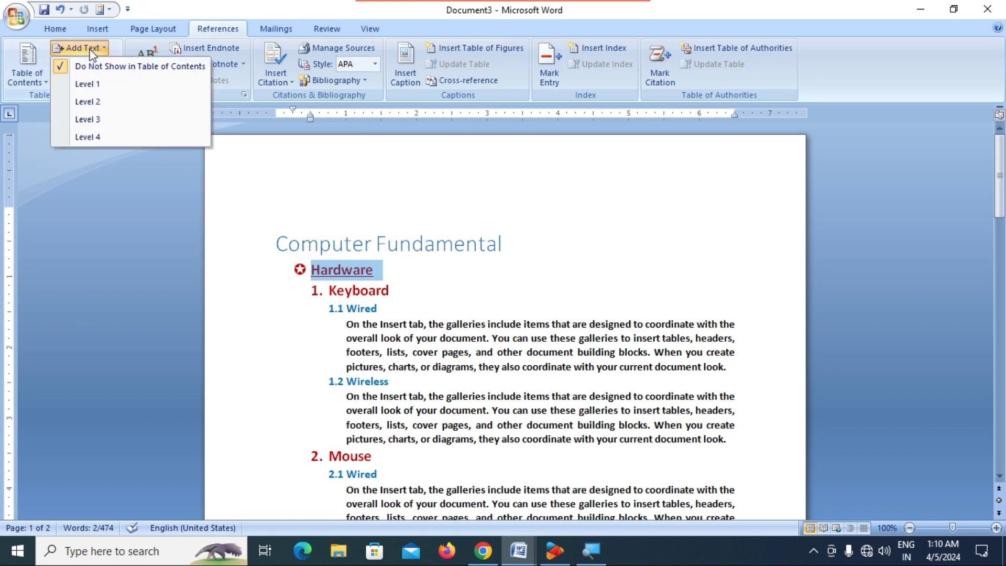
pyautogui.click(94, 86)
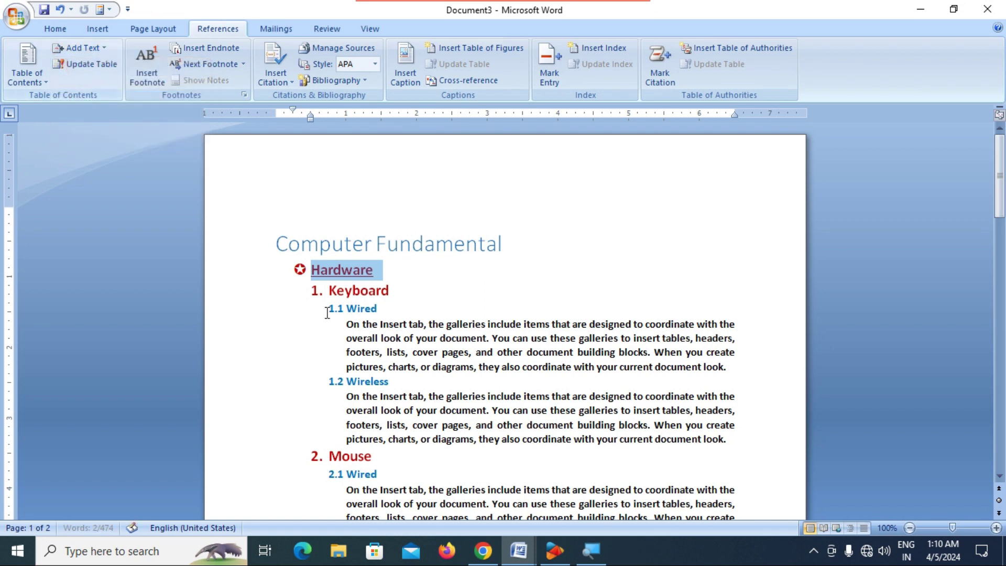
pyautogui.doubleClick(436, 369)
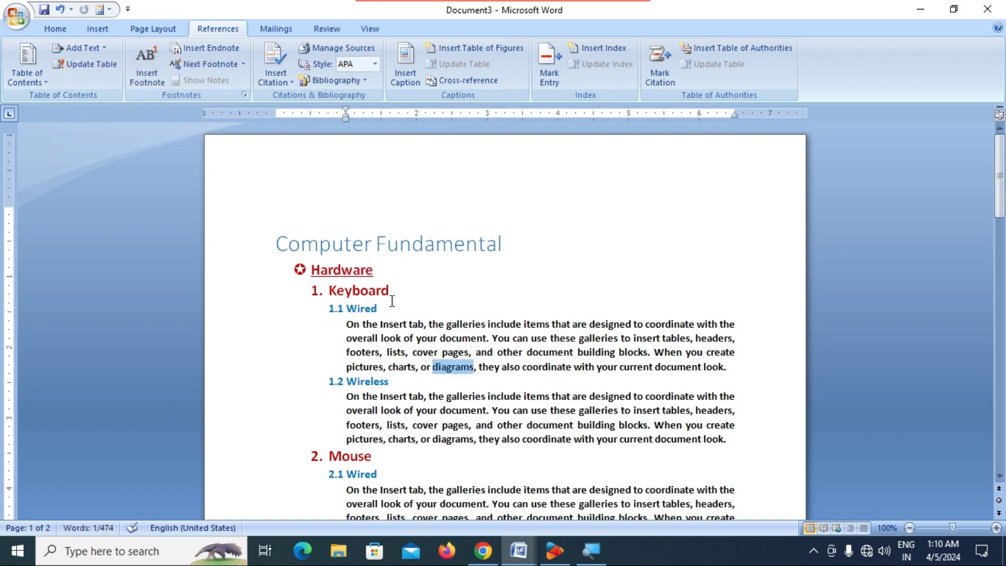
# - Add the Keyboard heading under Hardware to the table of contents as a Level 2 entry
pyautogui.moveTo(395, 292); pyautogui.dragTo(333, 298)
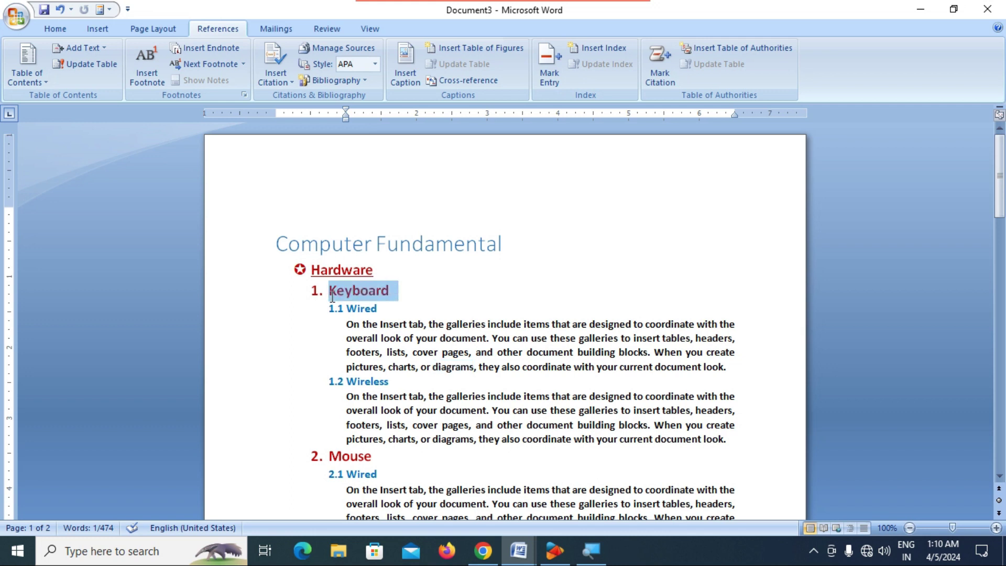
pyautogui.click(323, 297)
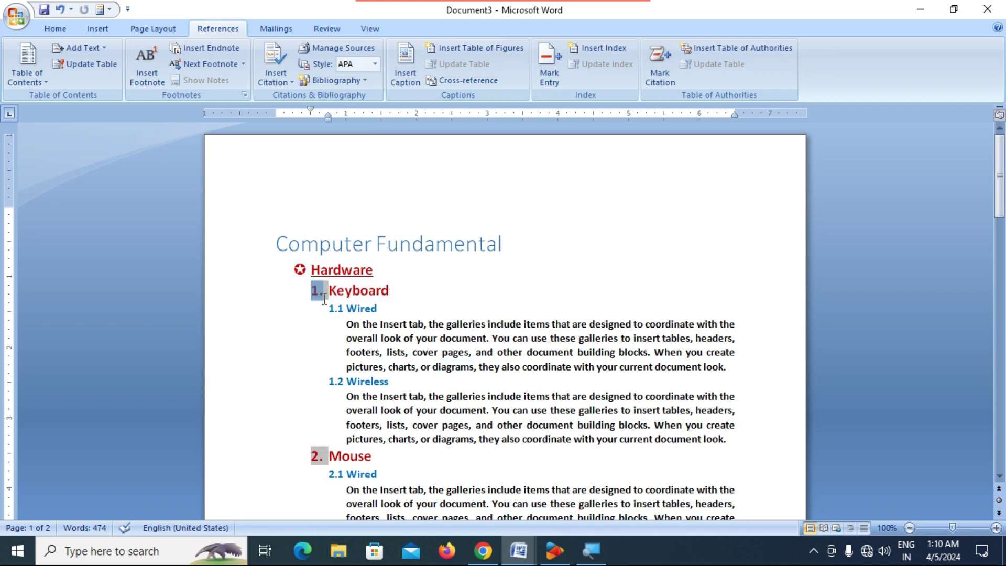
pyautogui.click(396, 295)
pyautogui.moveTo(391, 291); pyautogui.dragTo(330, 293)
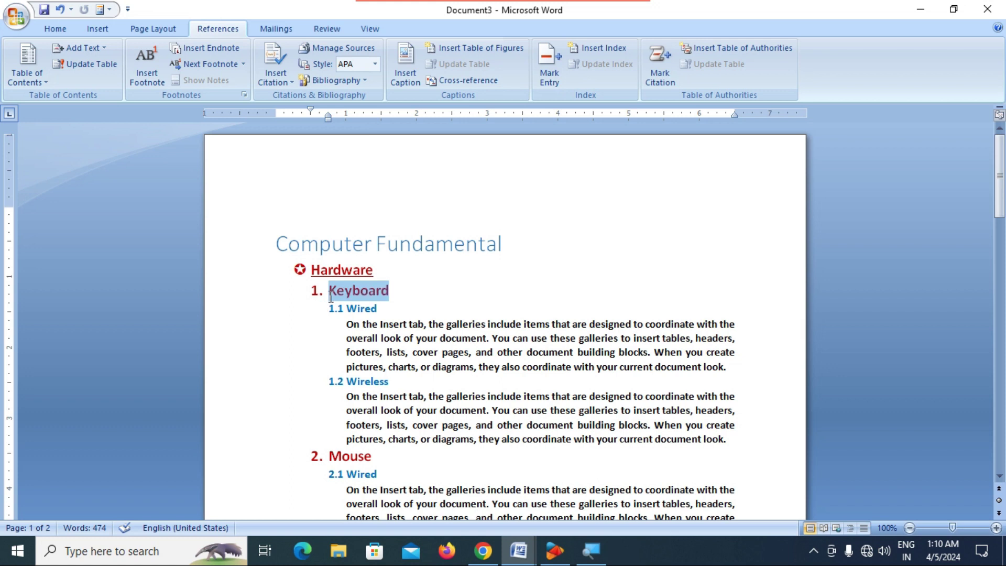
pyautogui.click(92, 49)
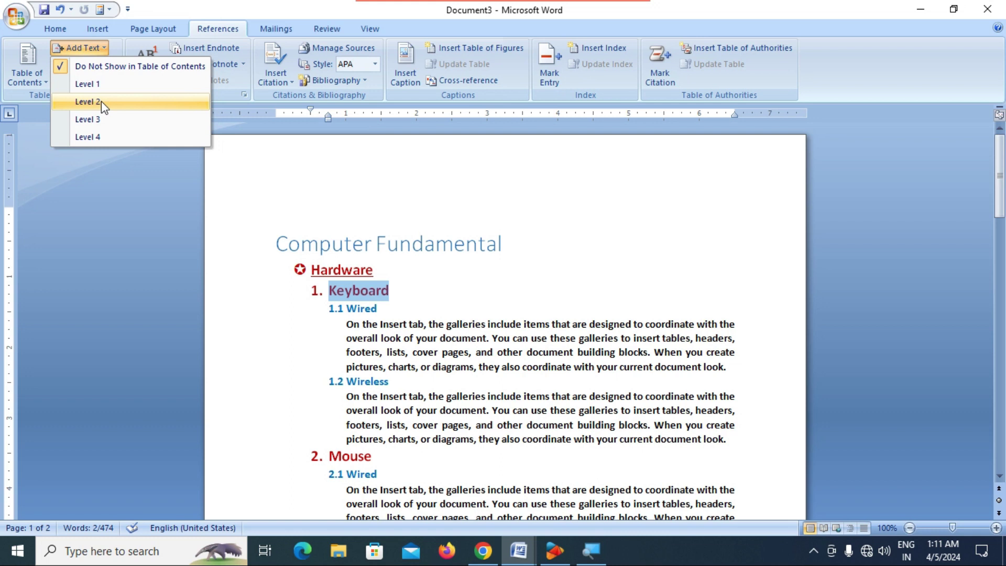
pyautogui.click(101, 101)
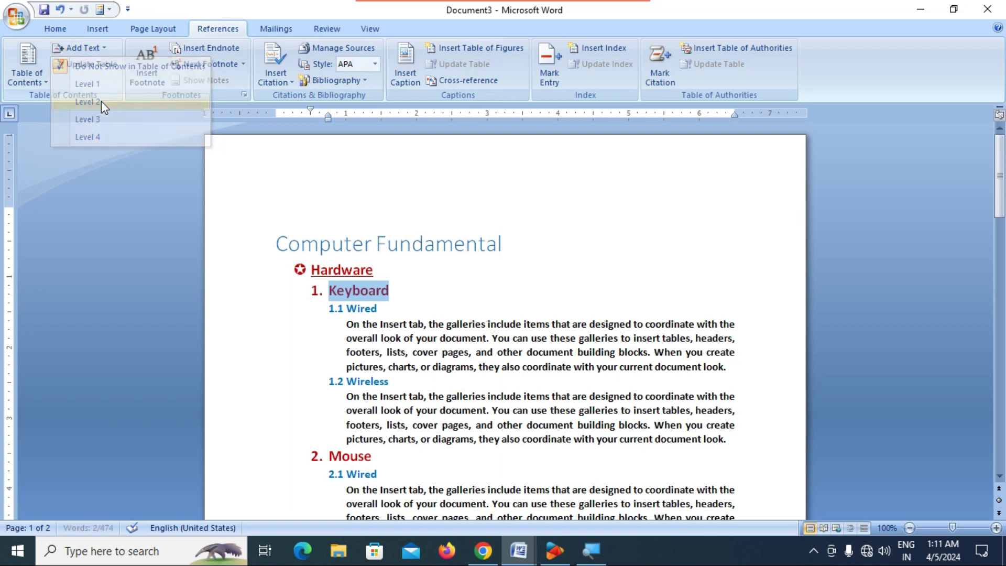
pyautogui.click(417, 337)
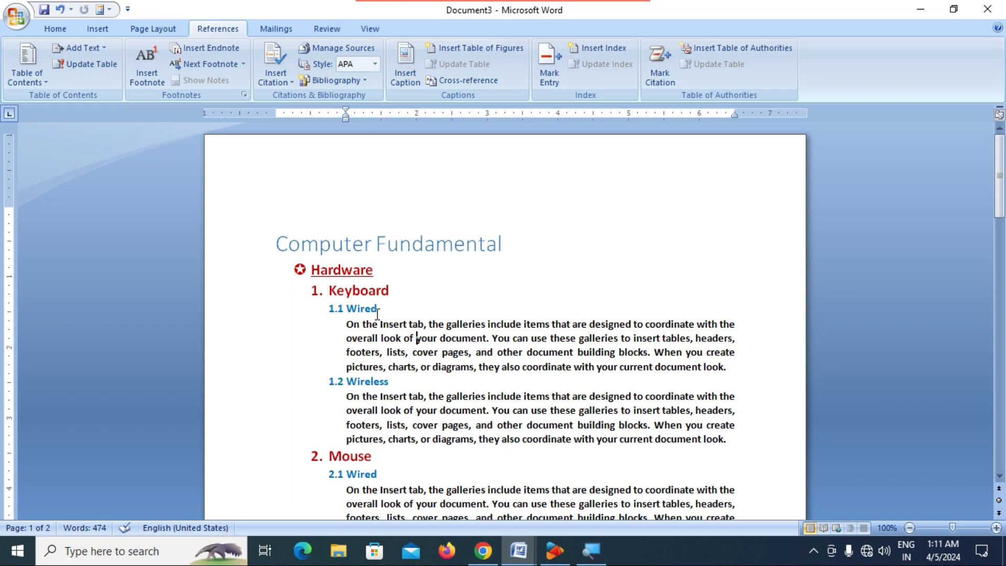
# - Add the 1.1 Wired subheading under Keyboard to the table of contents as a Level 3 entry
pyautogui.moveTo(378, 313); pyautogui.dragTo(346, 312)
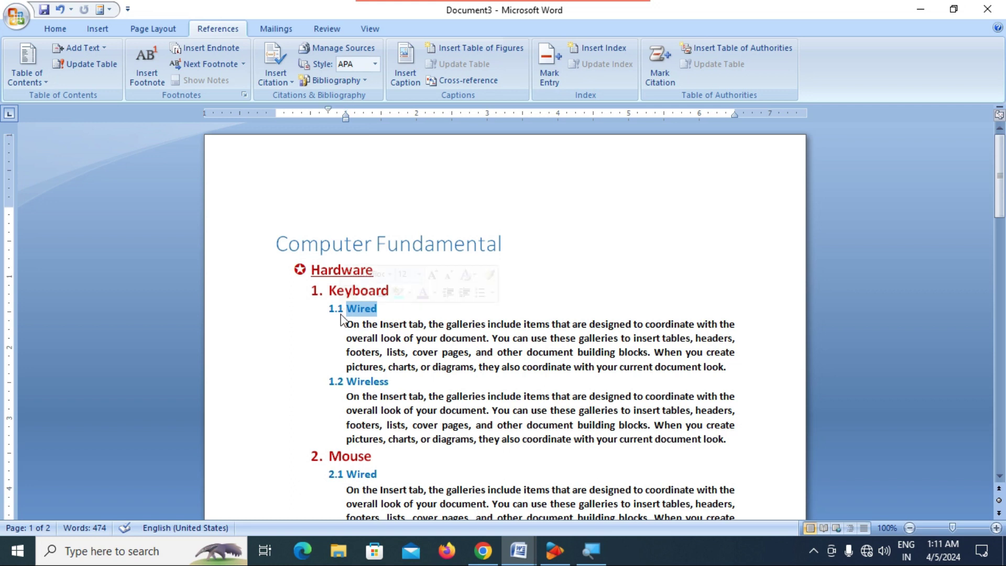
pyautogui.click(87, 47)
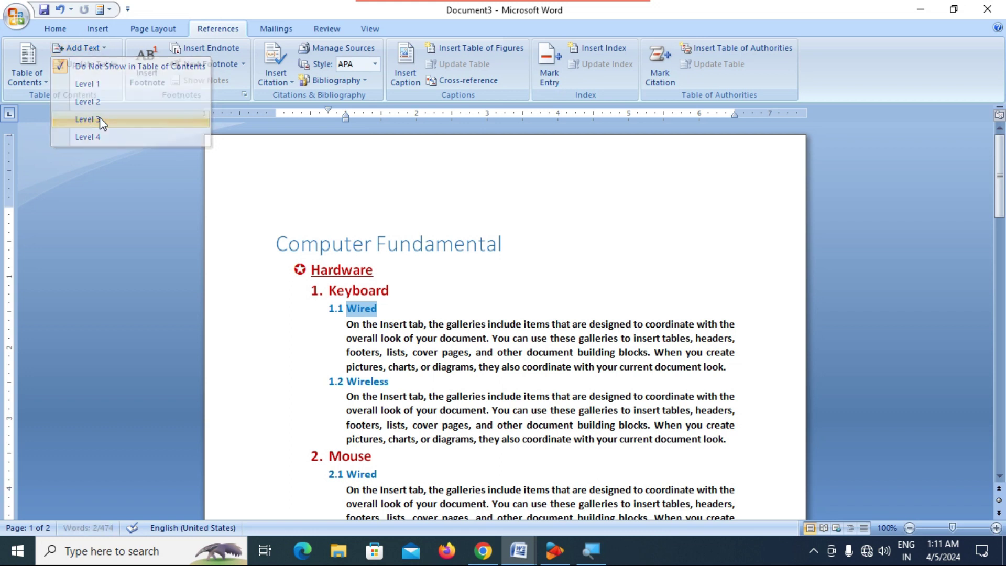
pyautogui.click(100, 119)
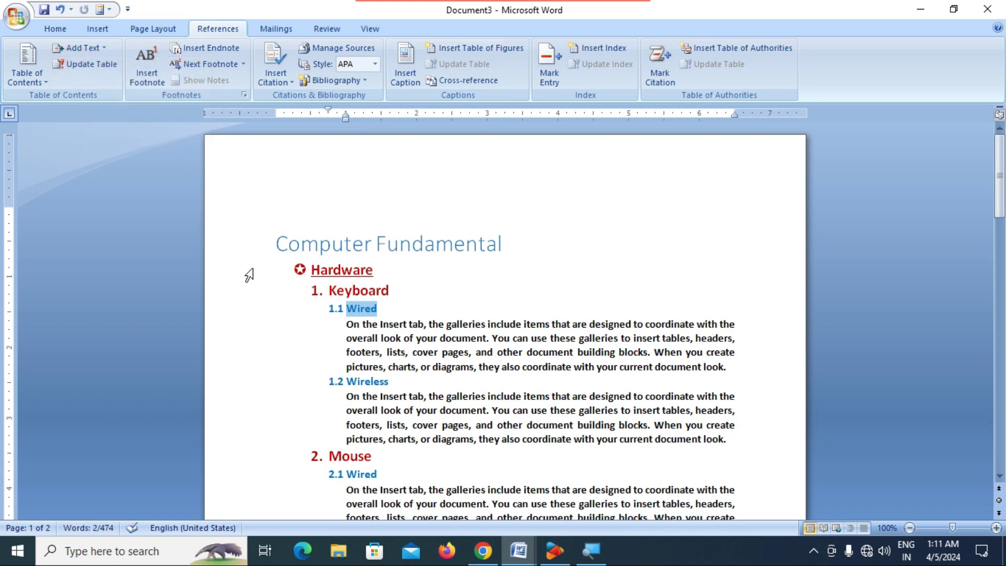
# - Add the 1.2 Wireless subheading under Keyboard to the table of contents as a Level 3 entry
pyautogui.click(399, 382)
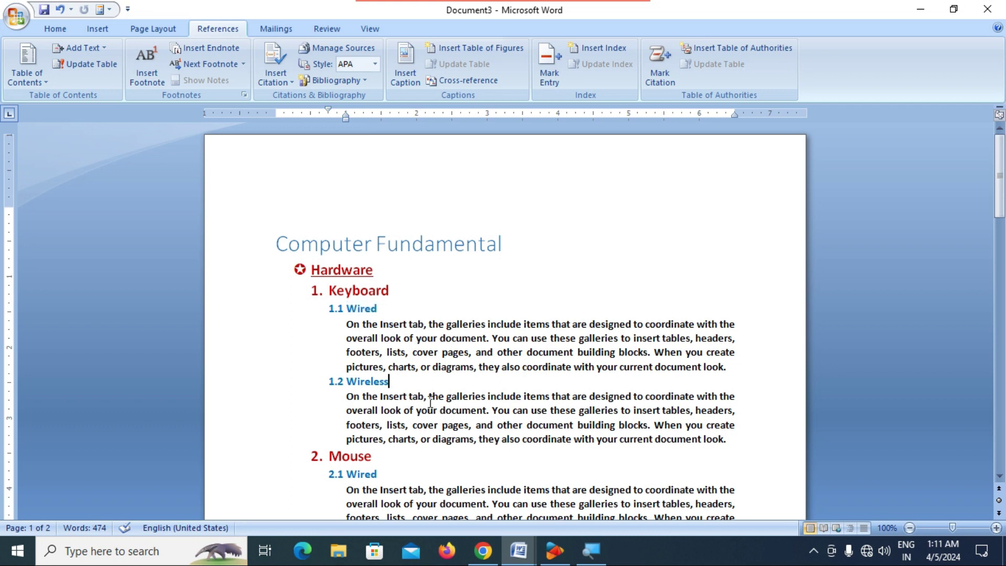
pyautogui.moveTo(396, 384); pyautogui.dragTo(348, 390)
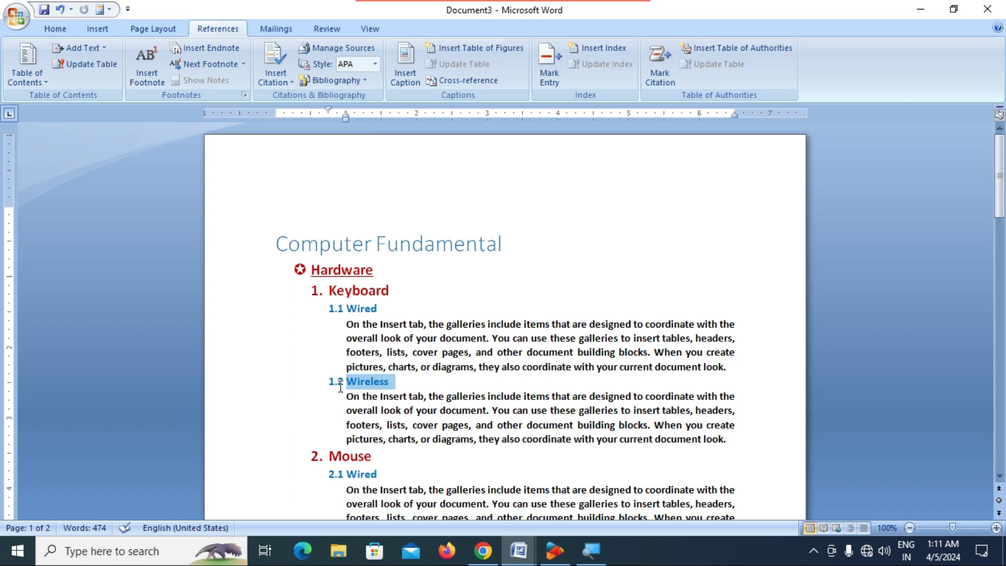
pyautogui.click(341, 387)
pyautogui.click(395, 382)
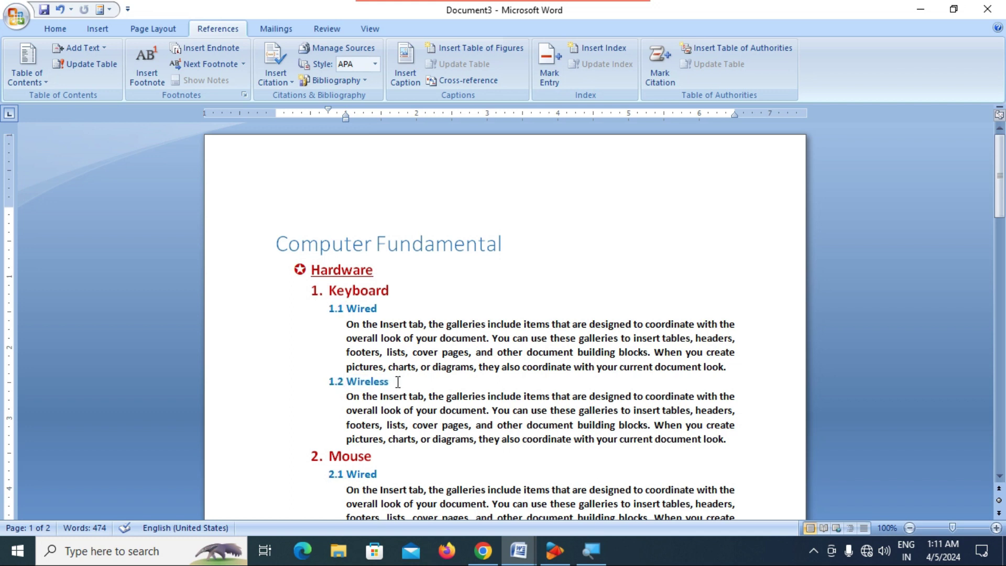
pyautogui.moveTo(393, 382); pyautogui.dragTo(348, 390)
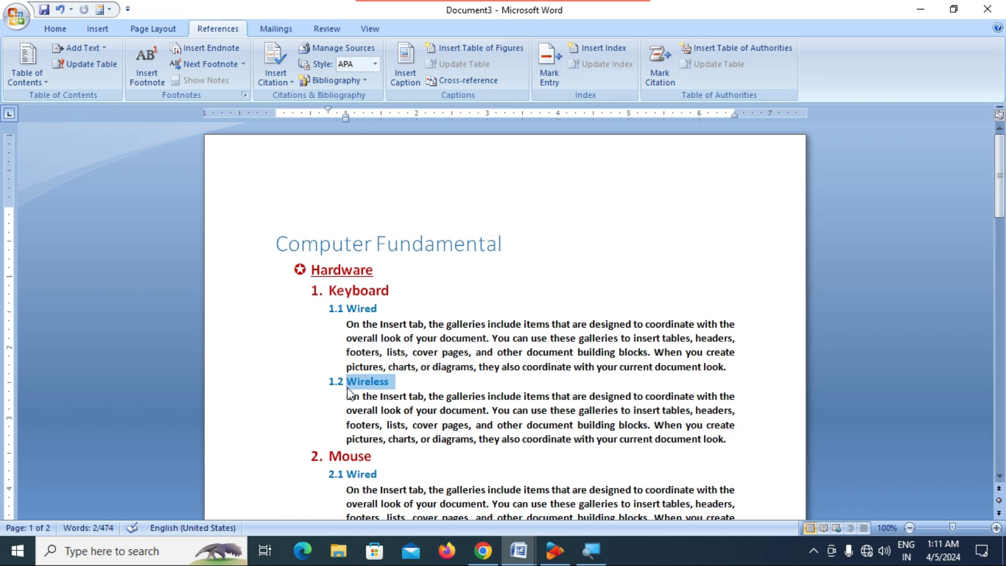
pyautogui.click(93, 54)
pyautogui.click(97, 120)
pyautogui.doubleClick(505, 411)
pyautogui.doubleClick(455, 424)
# - Add the Mouse heading to the table of contents as a Level 2 entry
pyautogui.scroll(-2, 447, 386)
pyautogui.click(390, 370)
pyautogui.scroll(-2, 378, 390)
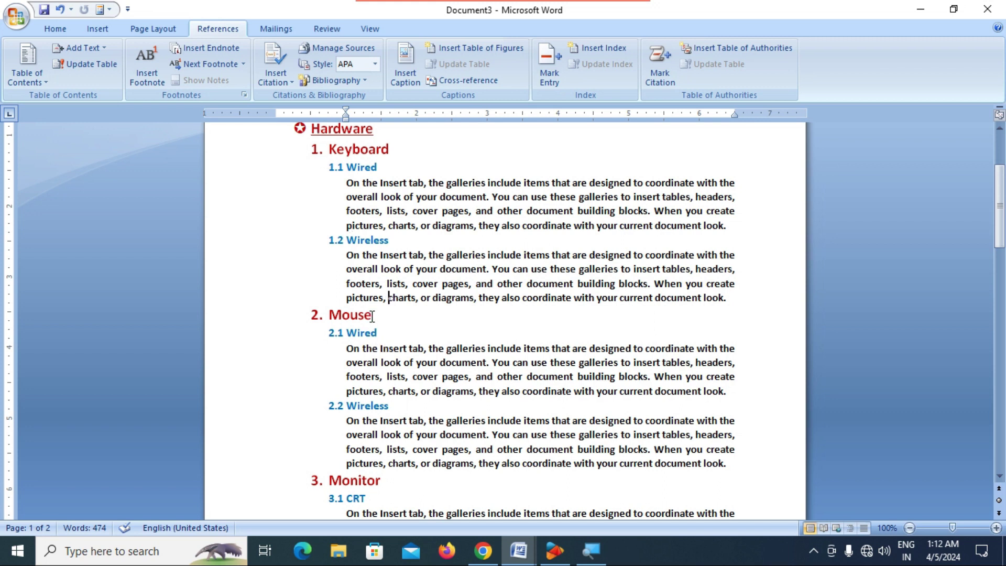
pyautogui.moveTo(372, 315); pyautogui.dragTo(328, 316)
pyautogui.click(89, 50)
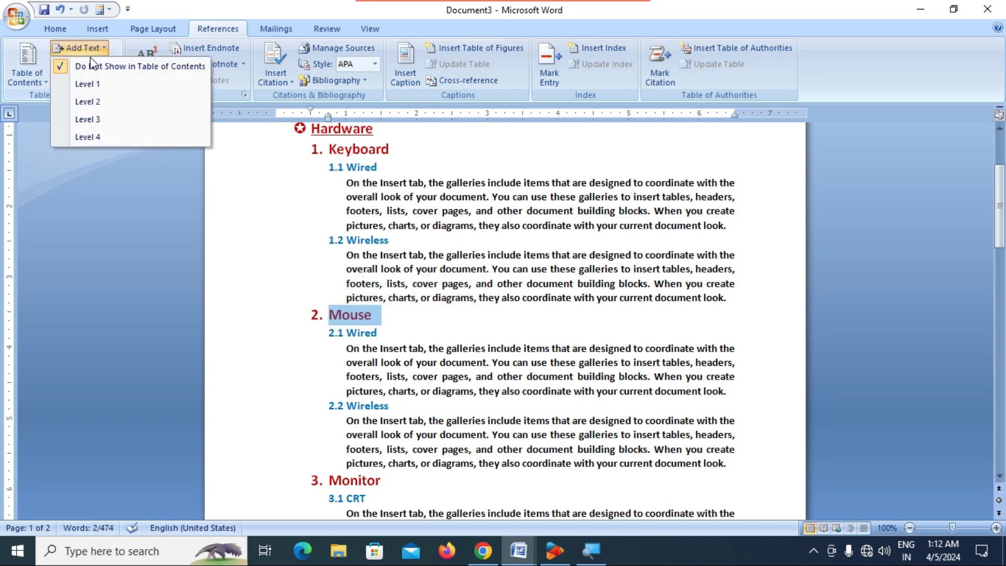
pyautogui.click(93, 102)
# - Add the 2.1 Wired and 2.2 Wireless subheadings under Mouse to the table of contents as Level 3 entries
pyautogui.moveTo(383, 333); pyautogui.dragTo(343, 333)
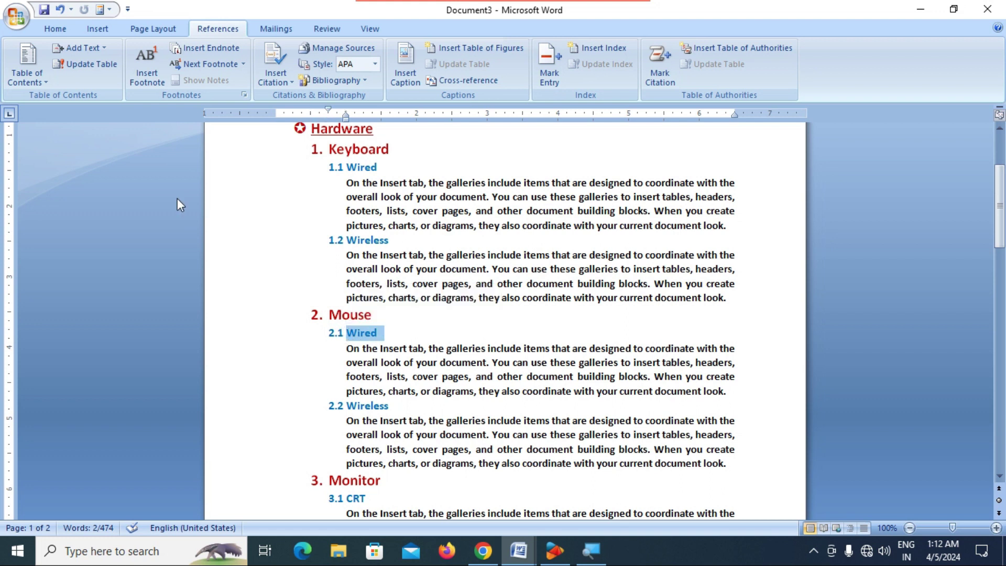
pyautogui.click(85, 49)
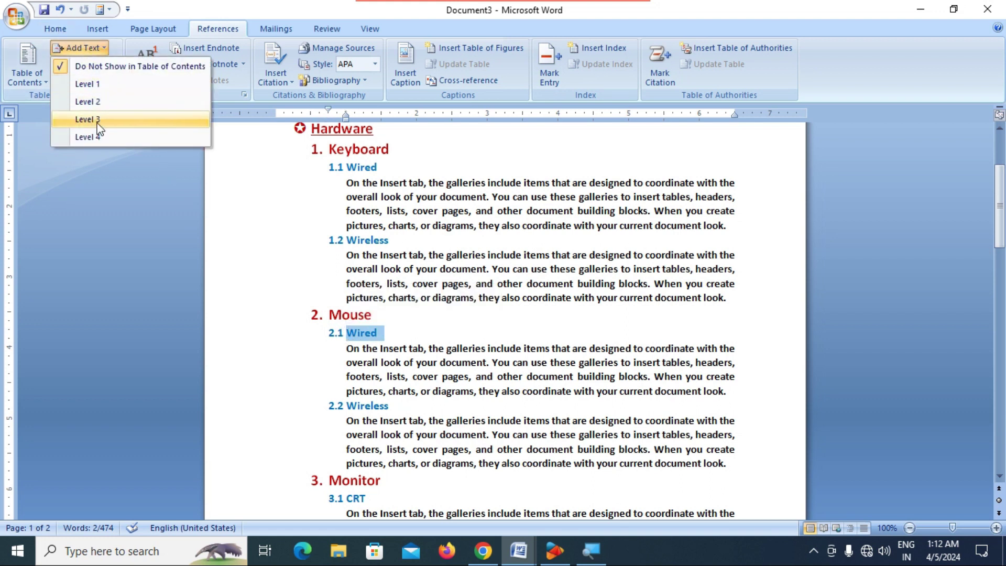
pyautogui.click(98, 122)
pyautogui.moveTo(392, 404); pyautogui.dragTo(346, 411)
pyautogui.click(346, 404)
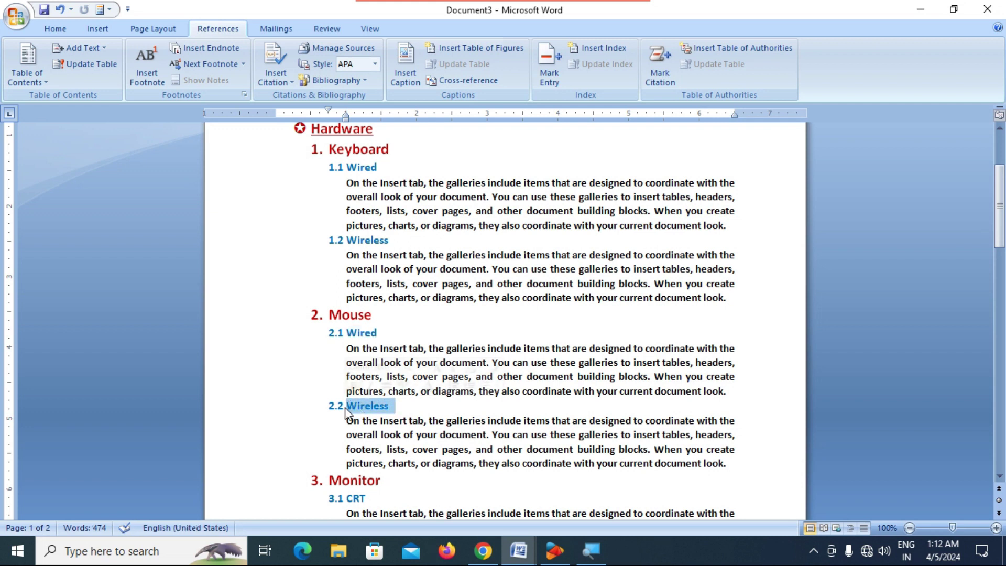
pyautogui.click(83, 48)
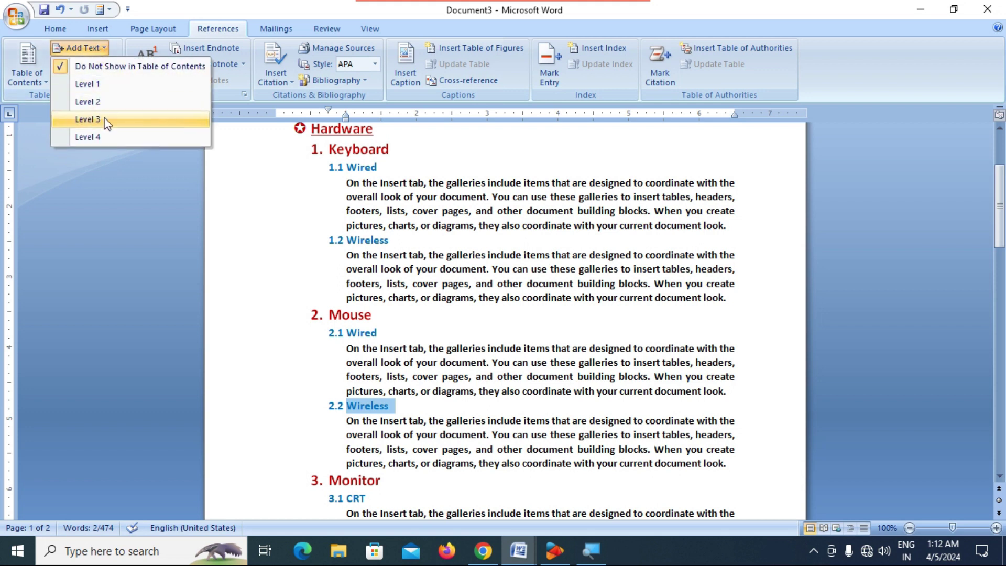
pyautogui.click(87, 119)
# - Add the Monitor heading to the table of contents as a Level 2 entry
pyautogui.scroll(-1, 433, 415)
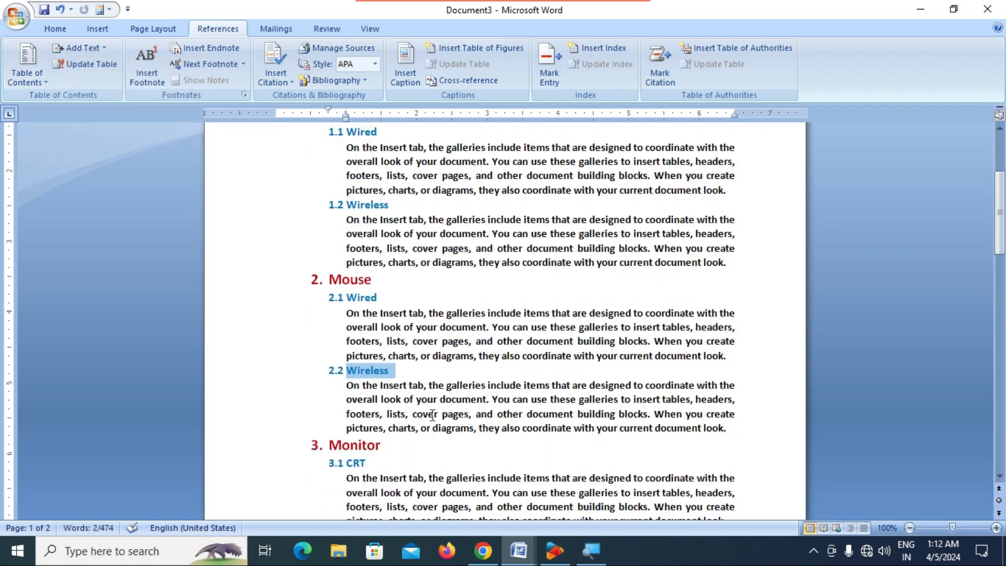
pyautogui.scroll(-2, 432, 415)
pyautogui.click(430, 357)
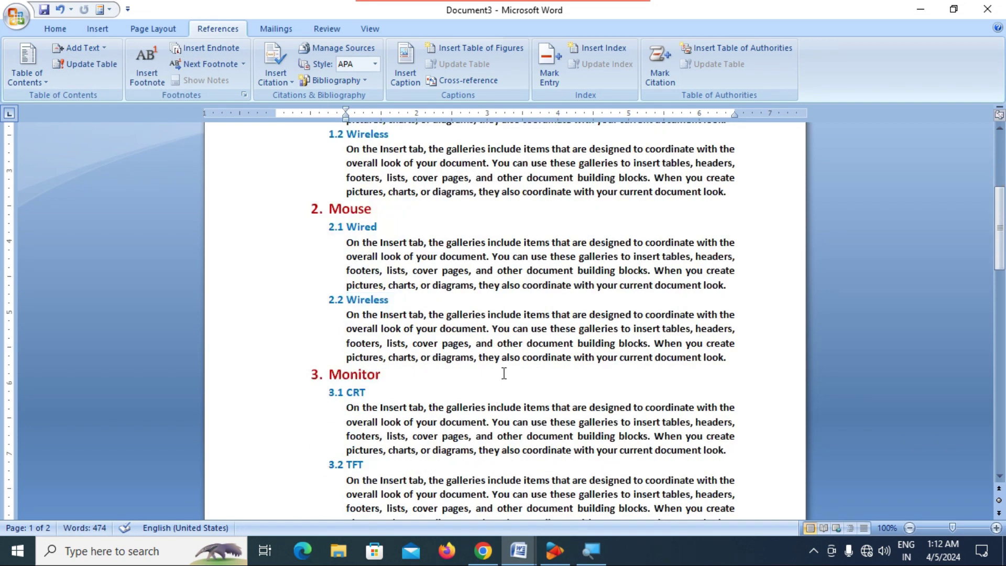
pyautogui.scroll(-3, 403, 354)
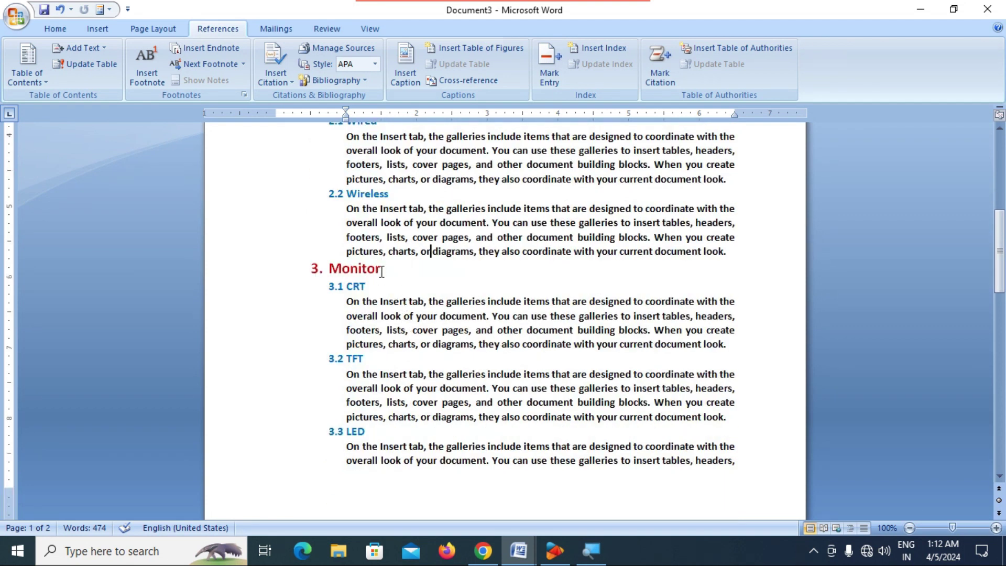
pyautogui.moveTo(390, 269); pyautogui.dragTo(332, 276)
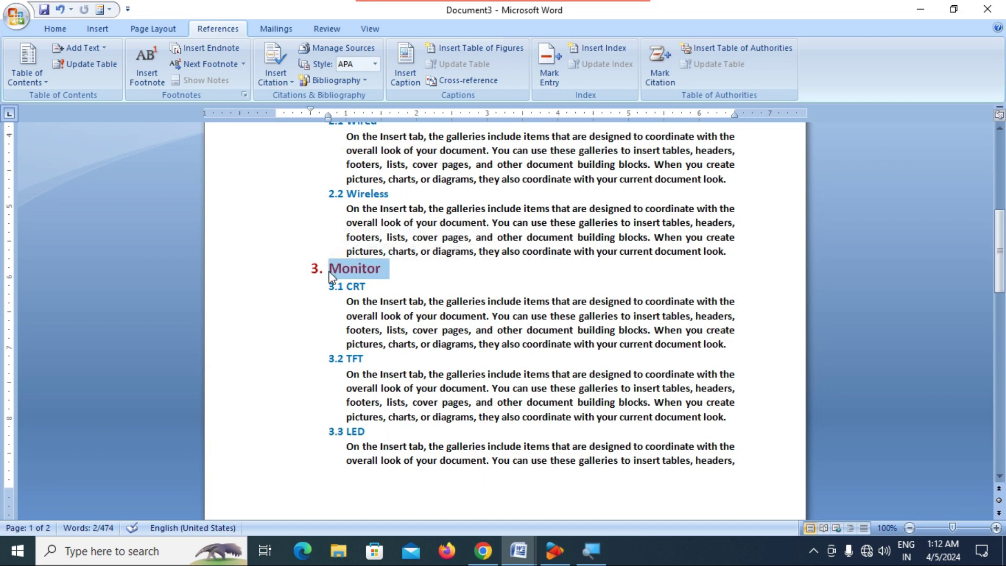
pyautogui.click(93, 49)
pyautogui.click(113, 103)
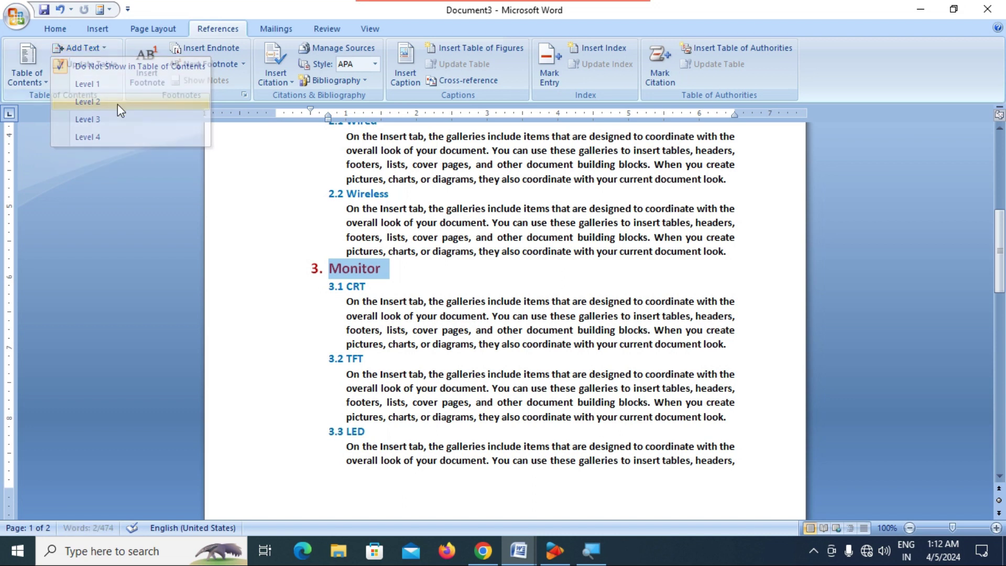
# - Add the 3.1 CRT and 3.2 TFT subheadings under Monitor to the table of contents as Level 3 entries
pyautogui.moveTo(374, 287); pyautogui.dragTo(347, 293)
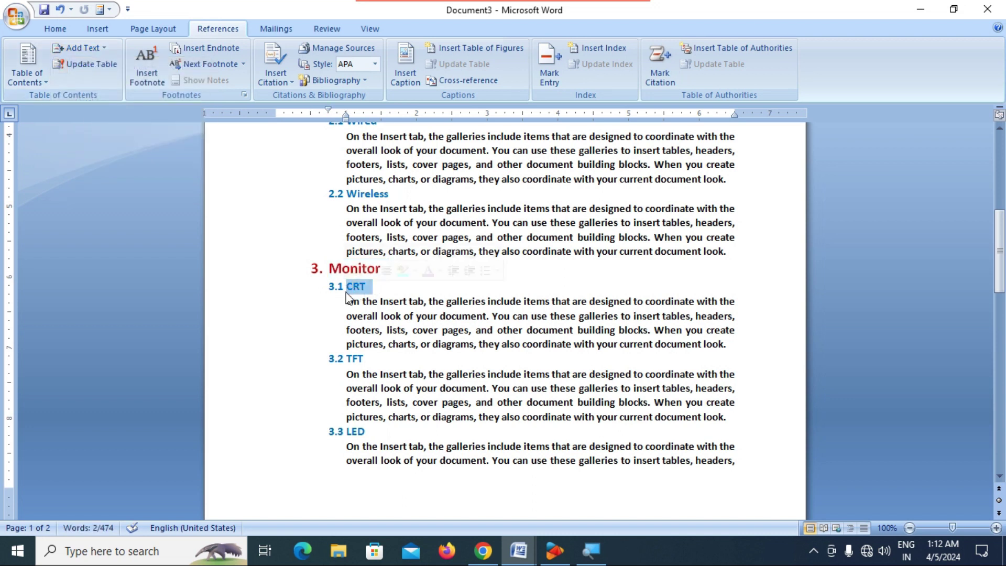
pyautogui.click(79, 48)
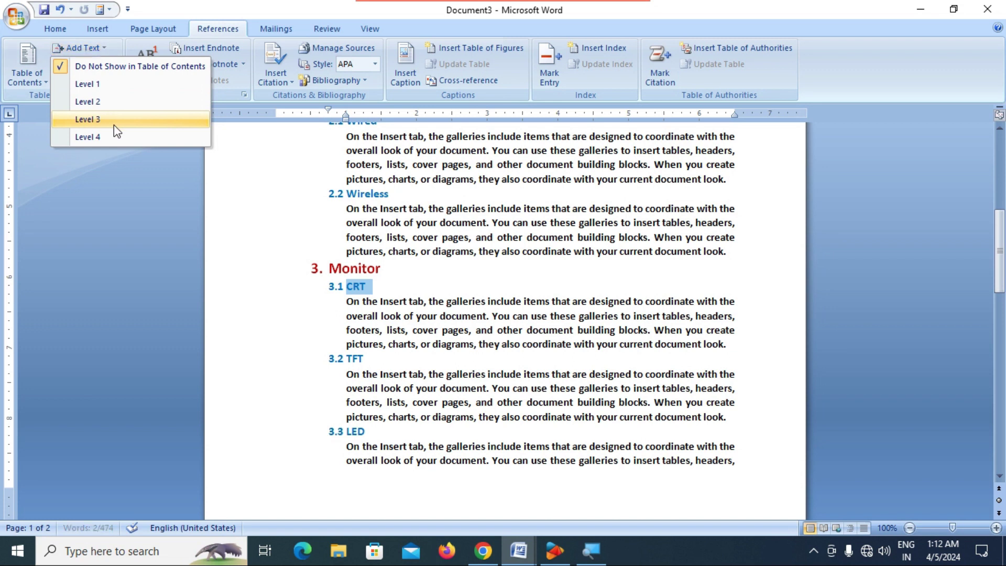
pyautogui.click(115, 122)
pyautogui.moveTo(373, 361); pyautogui.dragTo(346, 361)
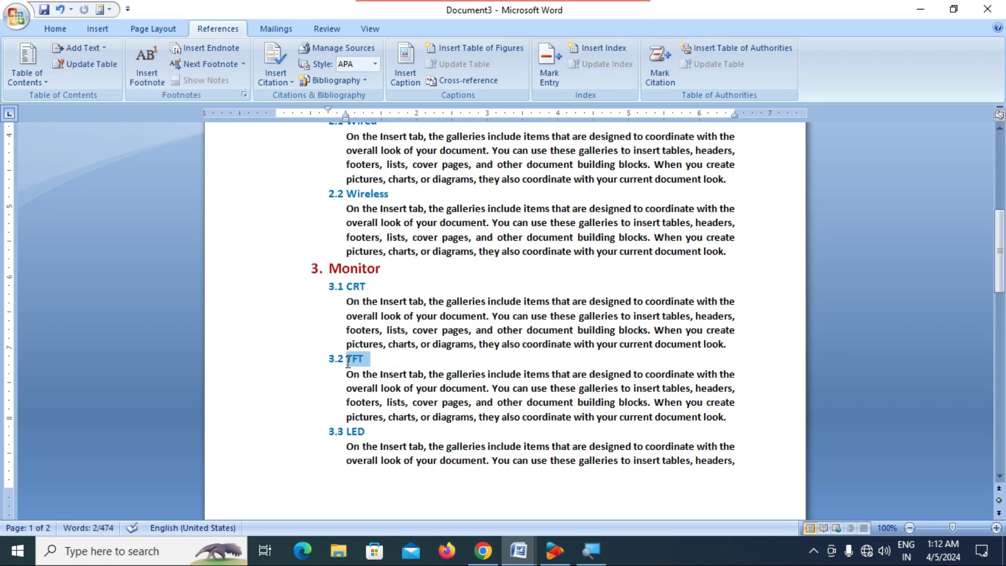
pyautogui.click(87, 48)
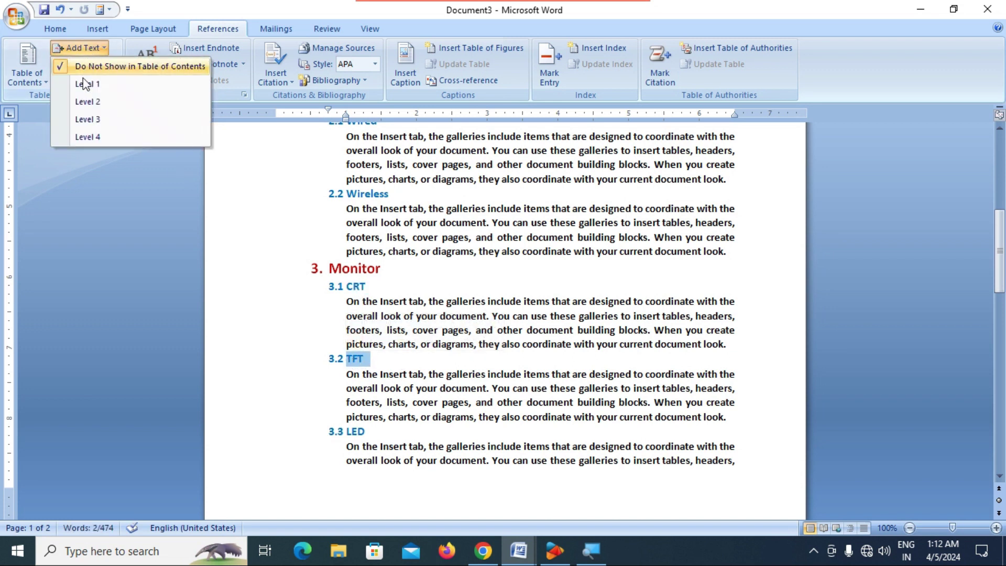
pyautogui.click(88, 119)
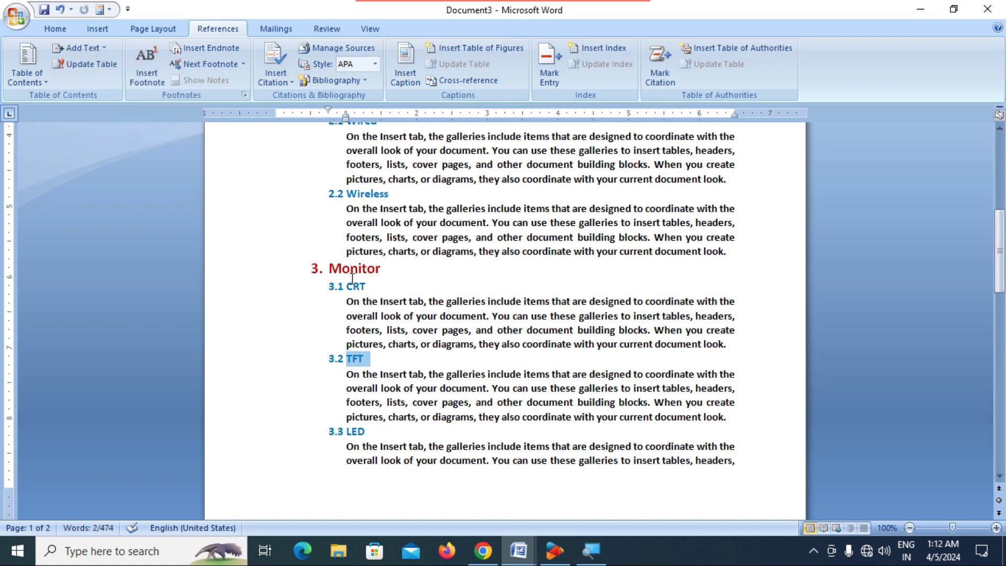
# - Add the 3.3 LED and 3.4 LCD subheadings under Monitor to the table of contents as Level 3 entries
pyautogui.scroll(-3, 381, 311)
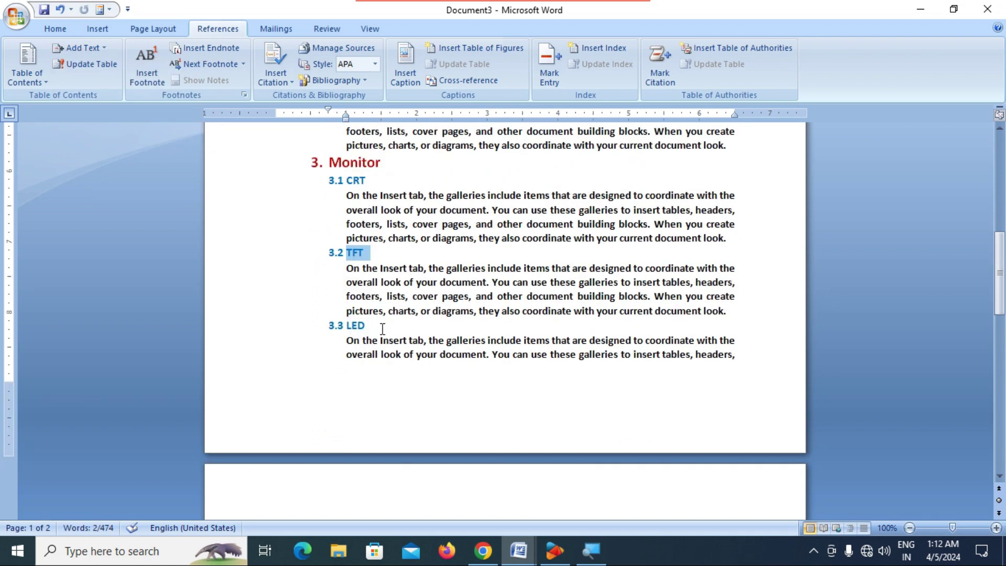
pyautogui.moveTo(372, 326); pyautogui.dragTo(346, 326)
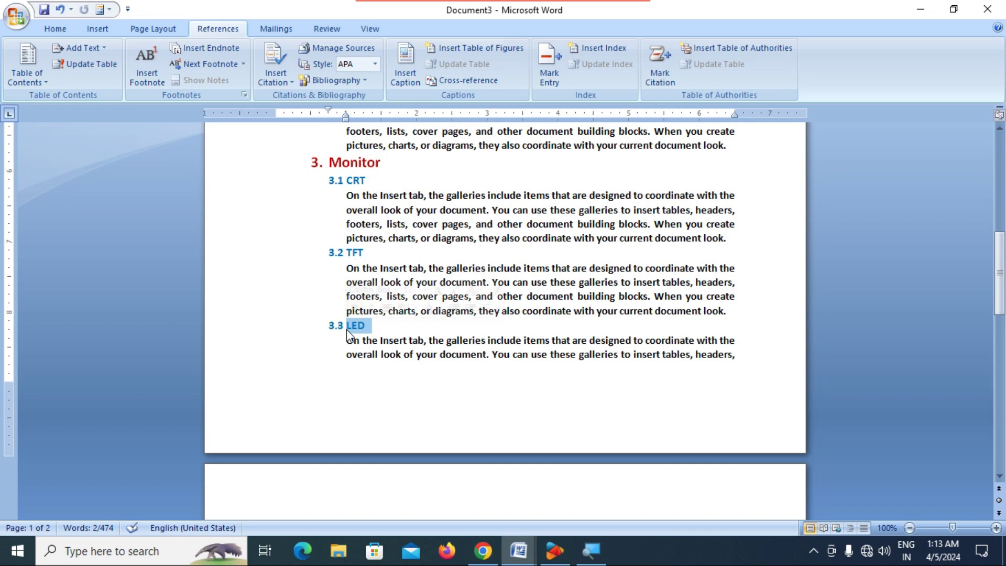
pyautogui.click(86, 48)
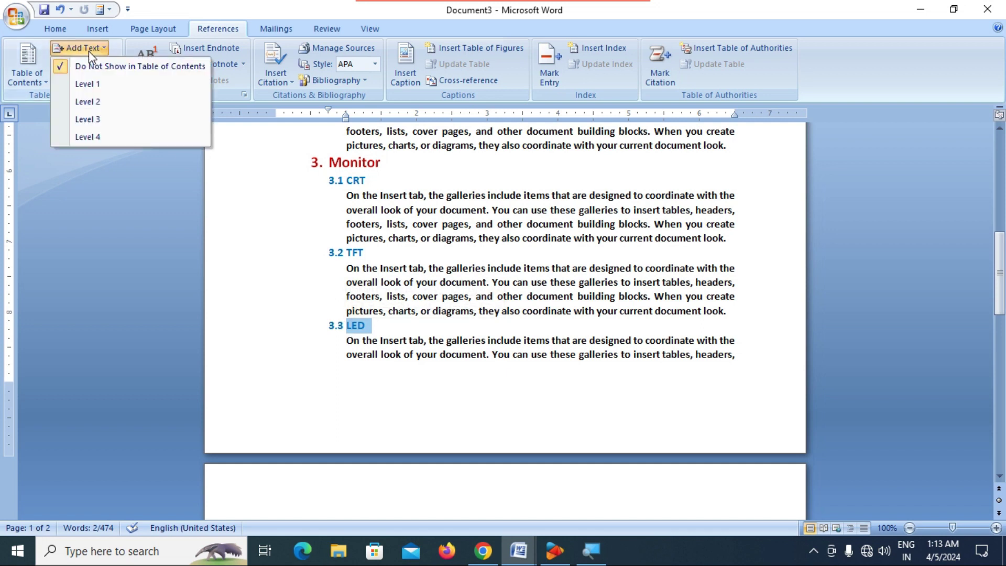
pyautogui.click(96, 118)
pyautogui.scroll(-5, 424, 327)
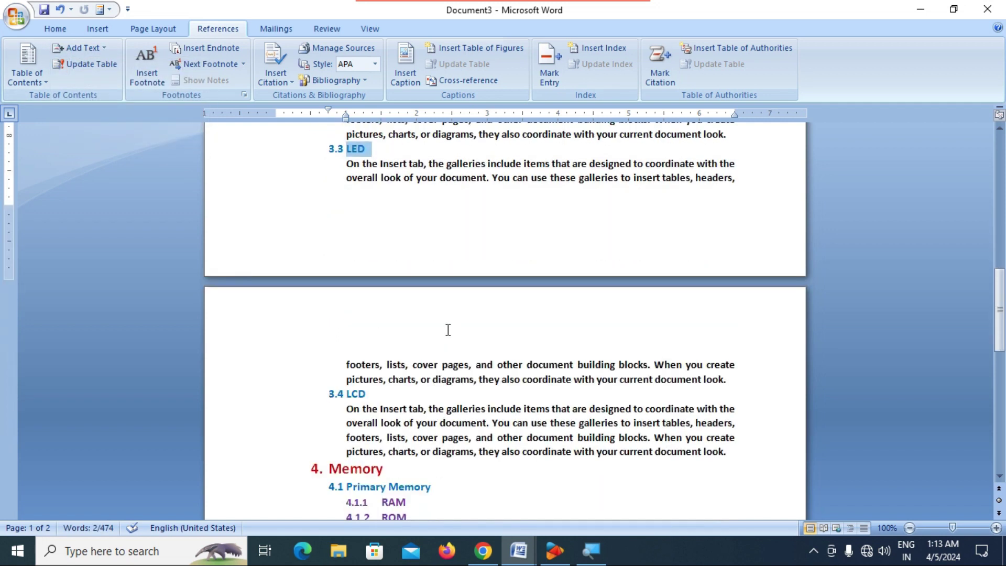
pyautogui.moveTo(373, 288); pyautogui.dragTo(346, 296)
pyautogui.click(83, 47)
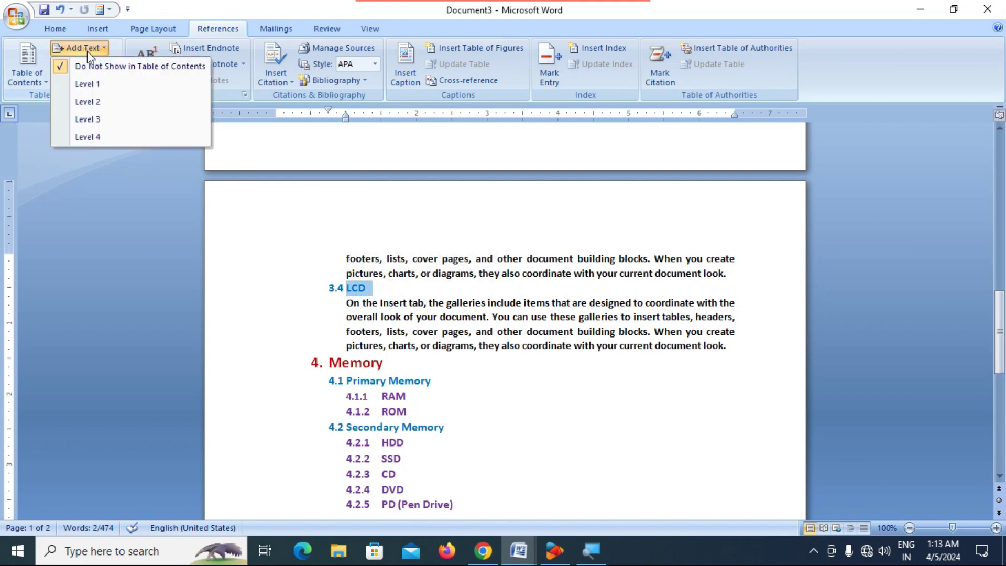
pyautogui.click(100, 120)
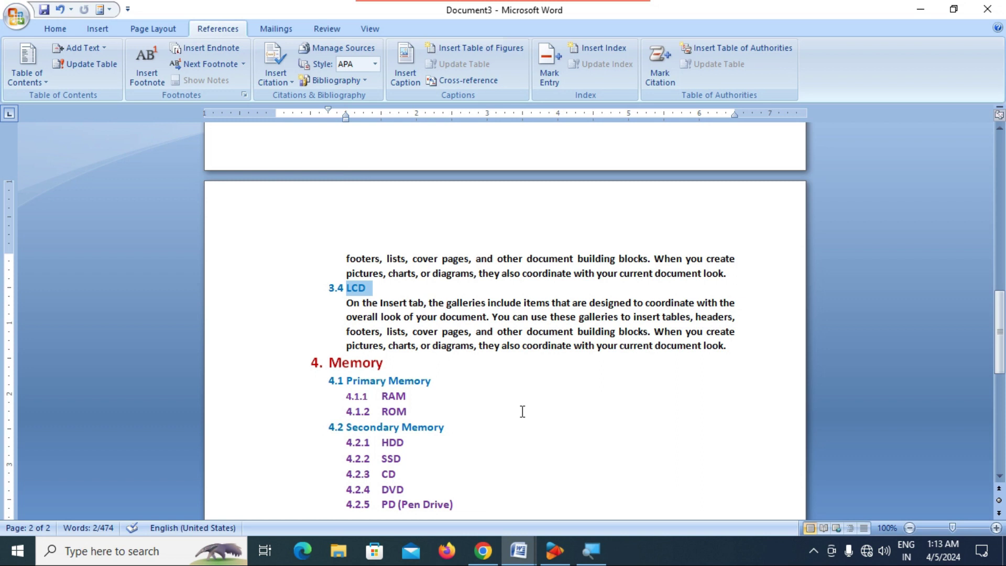
pyautogui.click(499, 386)
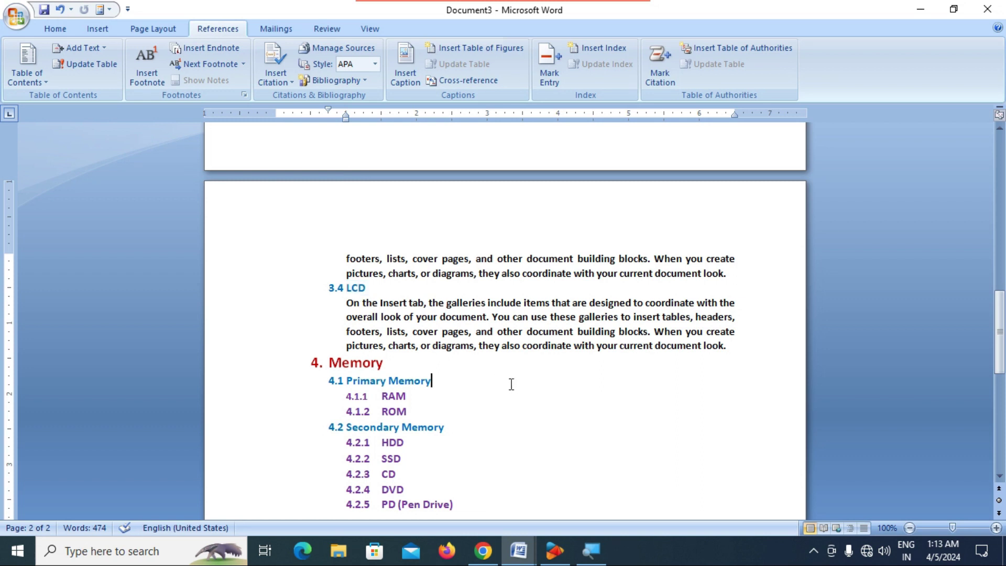
# - Add the Memory heading to the table of contents as a Level 2 entry
pyautogui.scroll(-3, 477, 376)
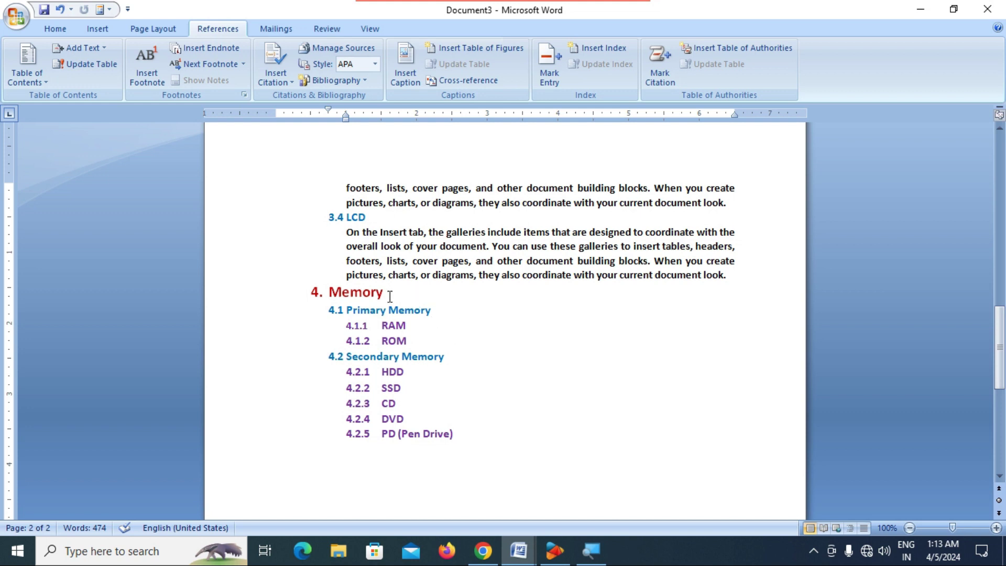
pyautogui.moveTo(388, 294); pyautogui.dragTo(329, 296)
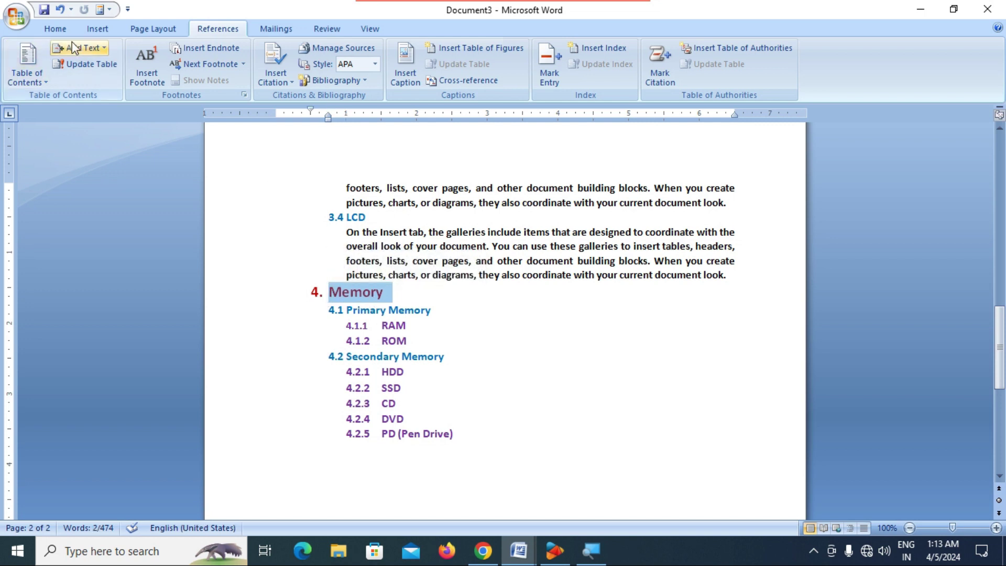
pyautogui.click(87, 49)
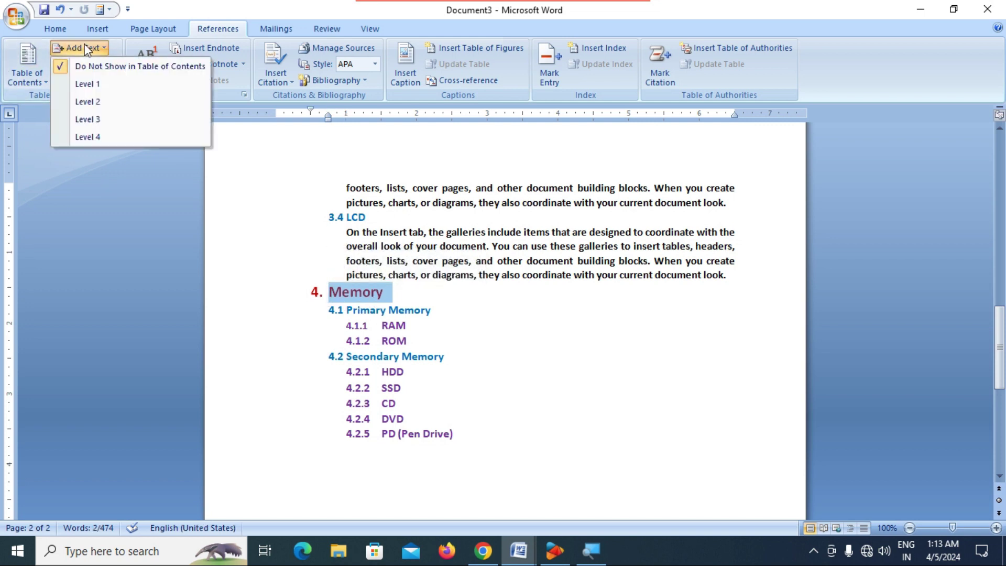
pyautogui.click(127, 104)
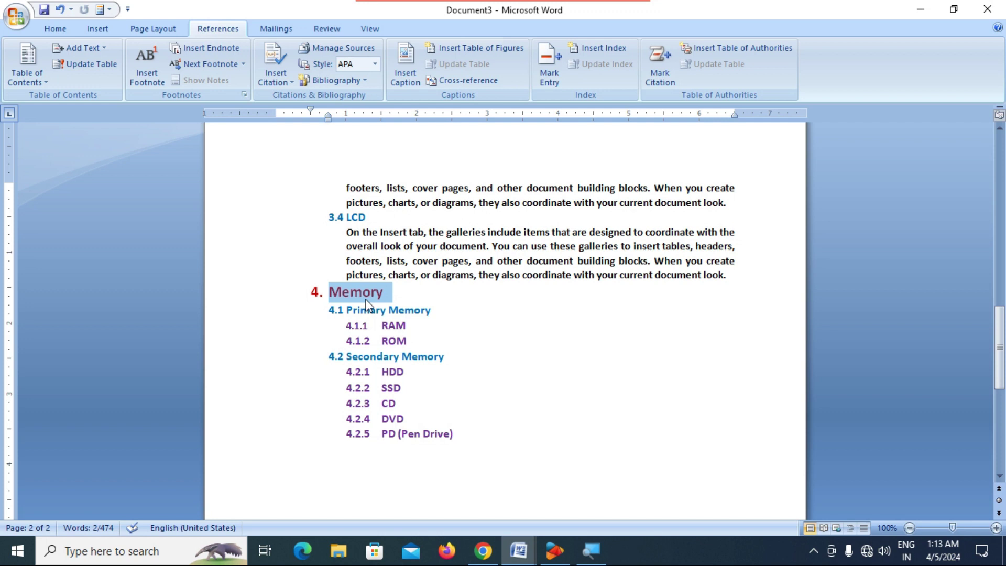
# - Add the 4.1 Primary Memory subheading under Memory to the table of contents as a Level 3 entry
pyautogui.moveTo(435, 312); pyautogui.dragTo(345, 314)
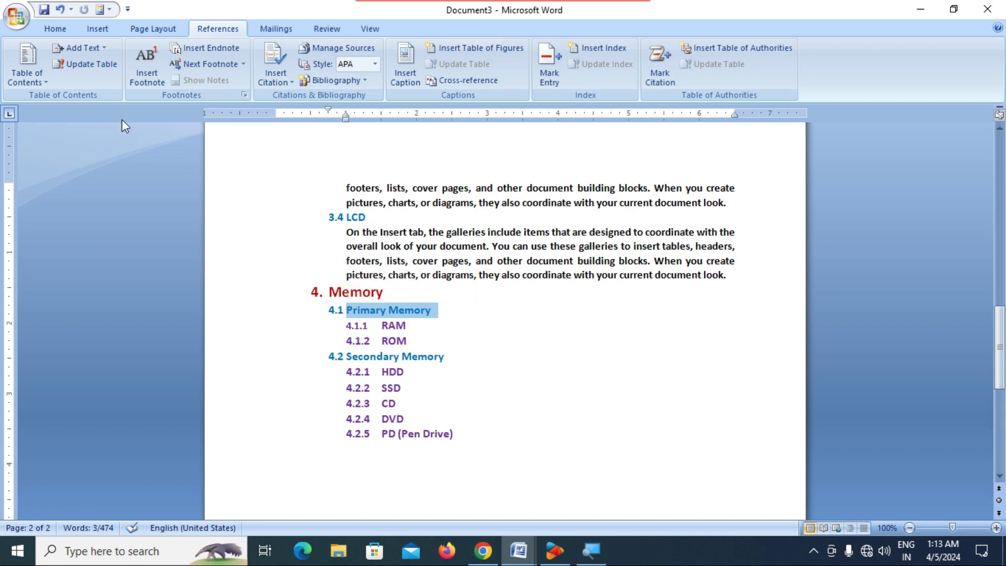
pyautogui.click(89, 51)
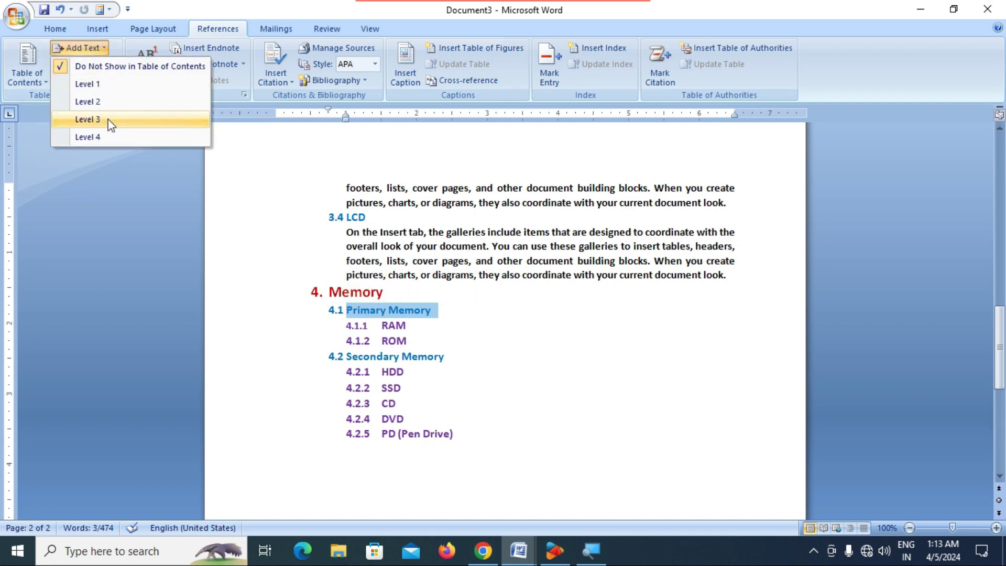
pyautogui.click(87, 119)
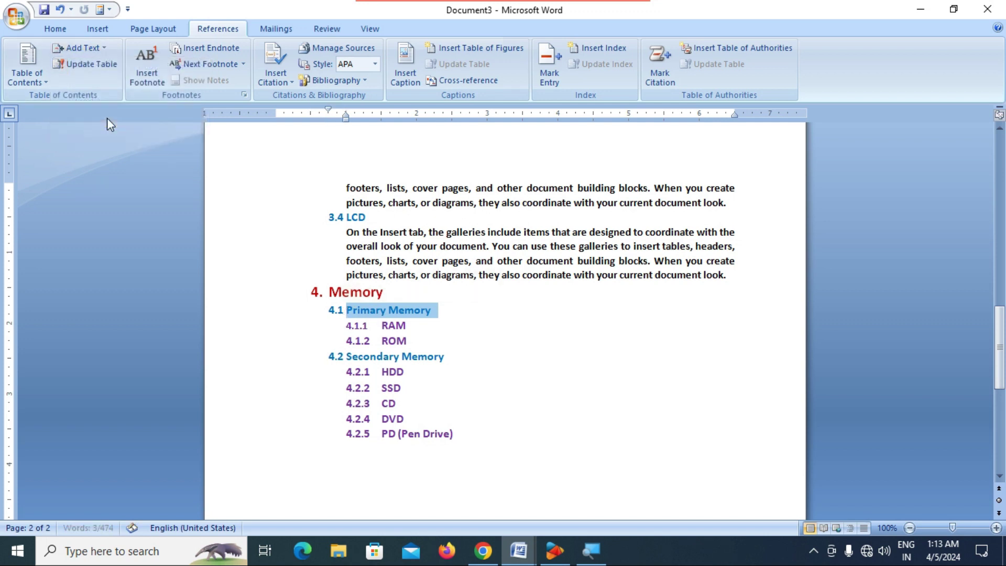
# - Add the 4.1.1 RAM item under Primary Memory to the table of contents as a Level 4 entry and check its assigned level
pyautogui.click(419, 330)
pyautogui.doubleClick(403, 321)
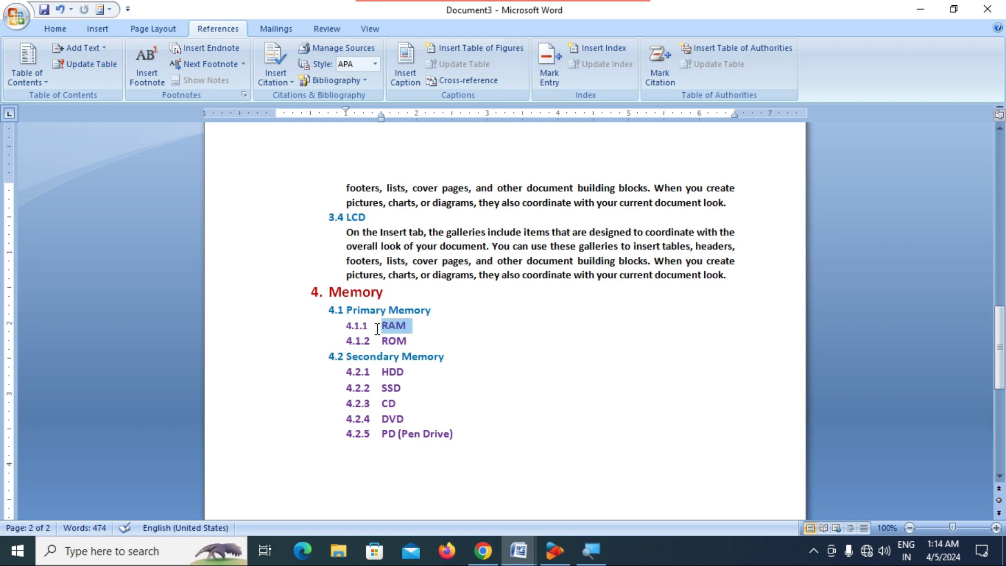
pyautogui.click(87, 49)
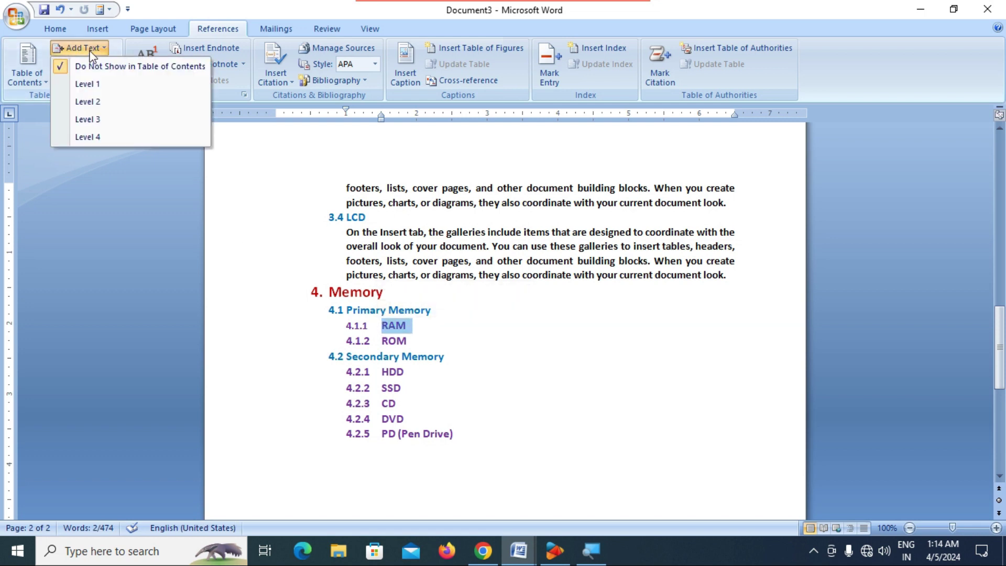
pyautogui.click(102, 137)
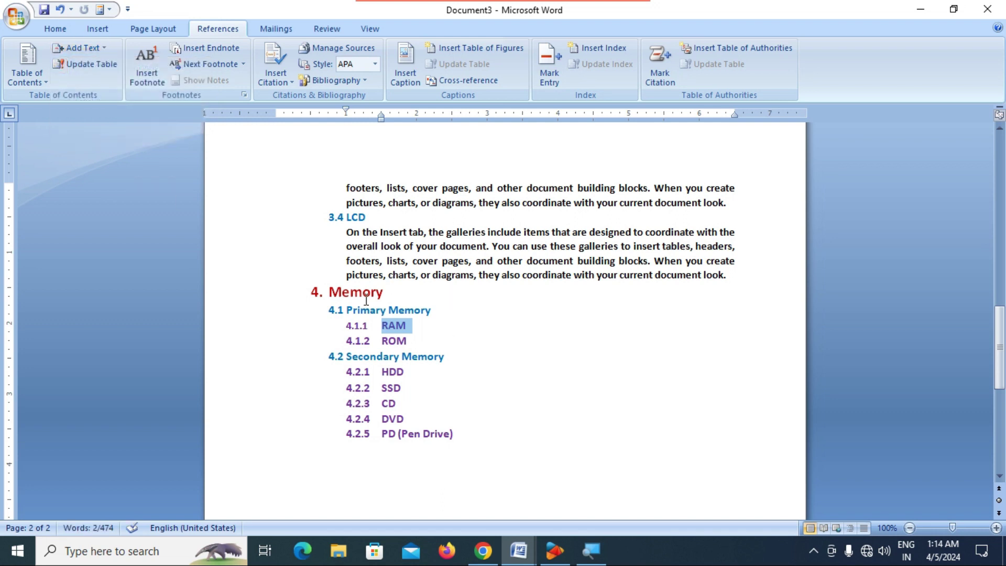
pyautogui.click(85, 48)
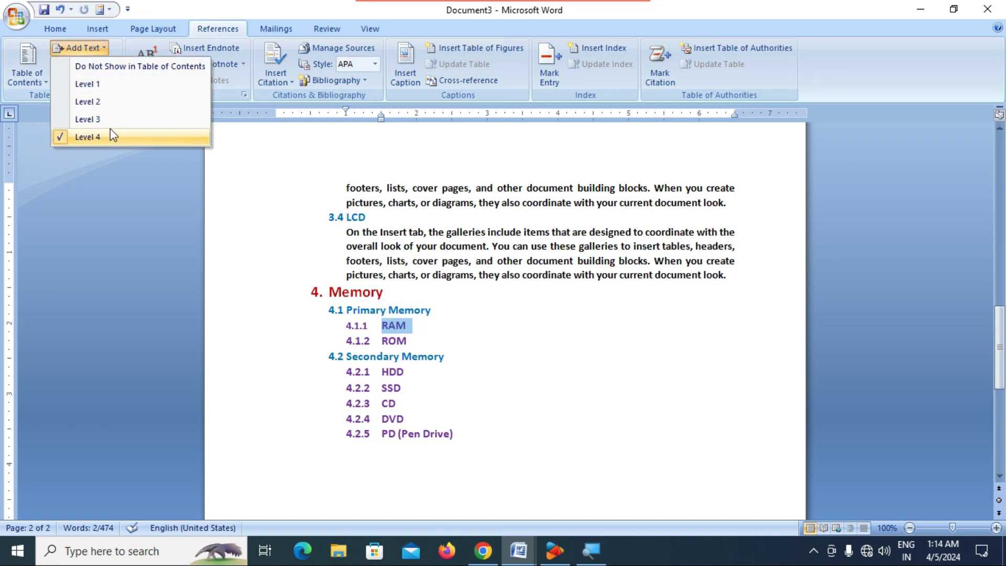
pyautogui.click(133, 189)
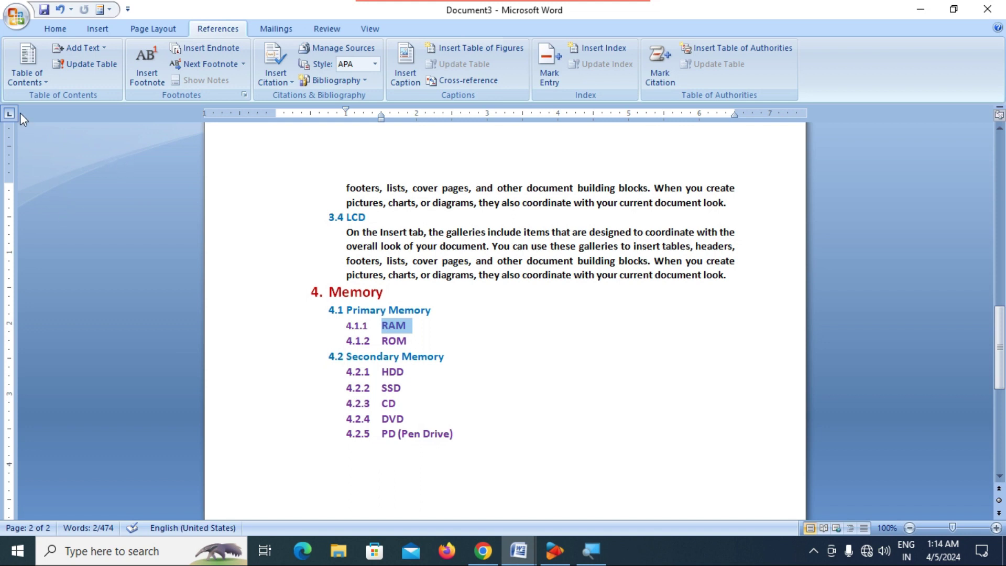
# - Try inserting a custom table of contents with 4 levels shown in place of the selected RAM item, and undo the insertion
pyautogui.click(34, 82)
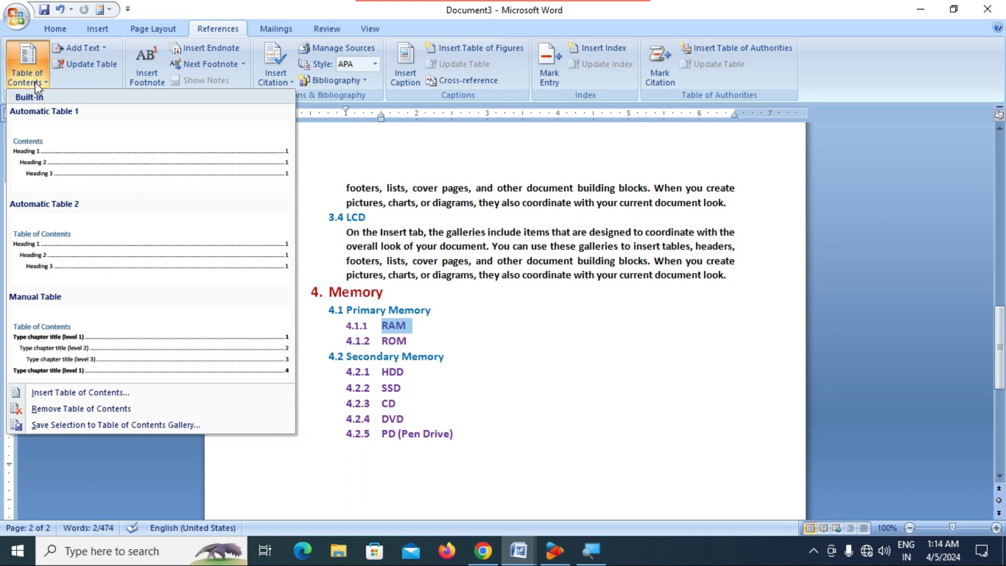
pyautogui.click(96, 392)
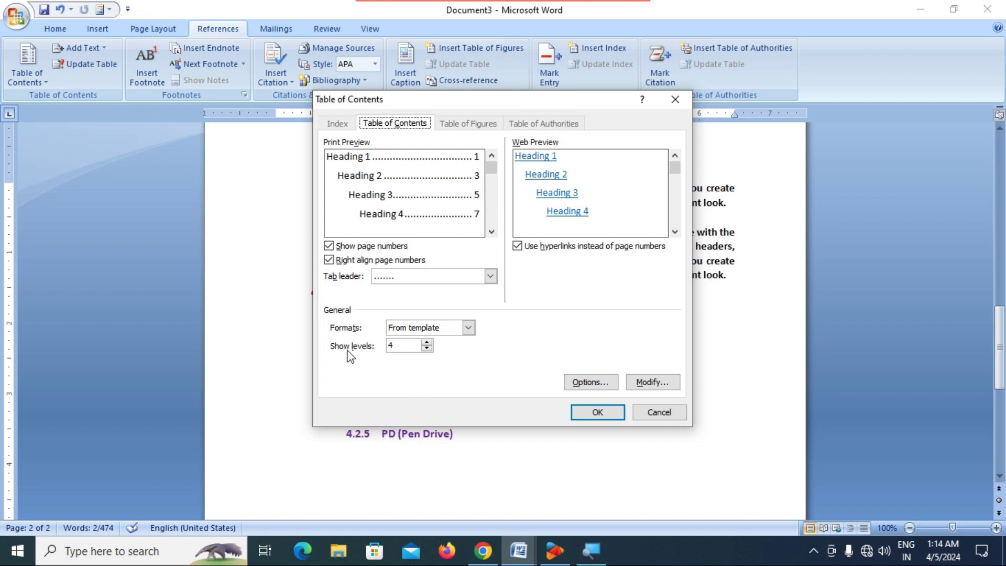
pyautogui.click(428, 342)
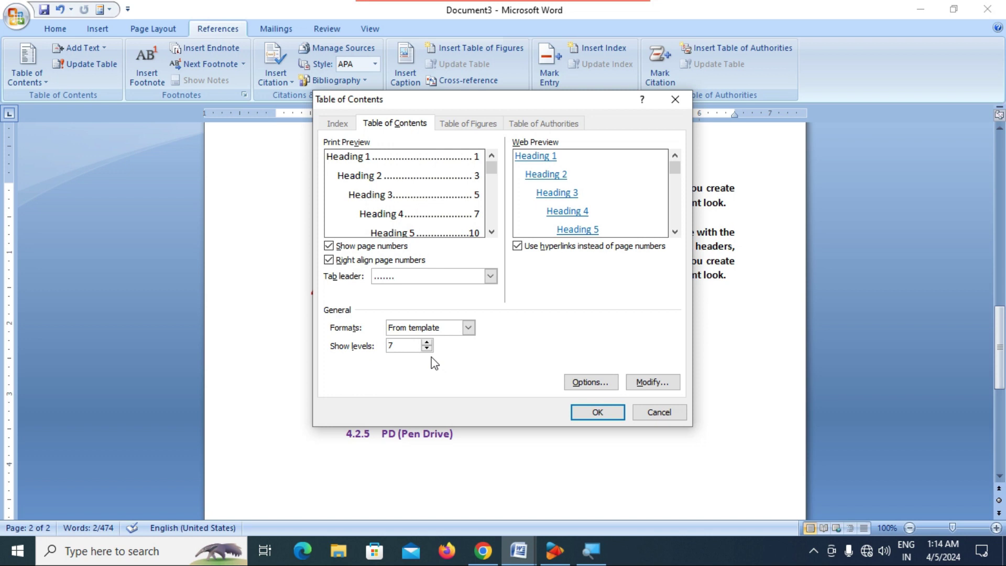
pyautogui.click(428, 349)
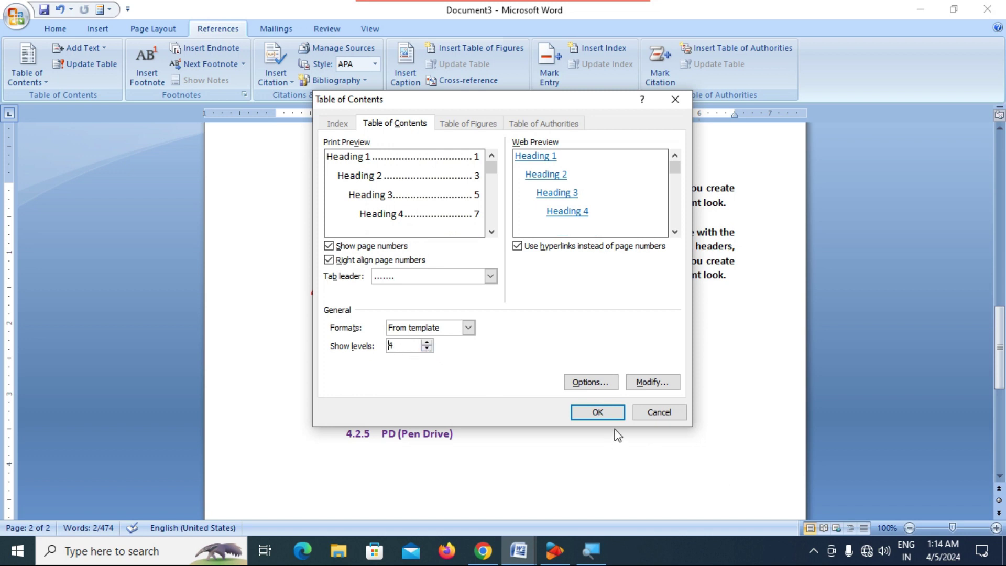
pyautogui.click(598, 411)
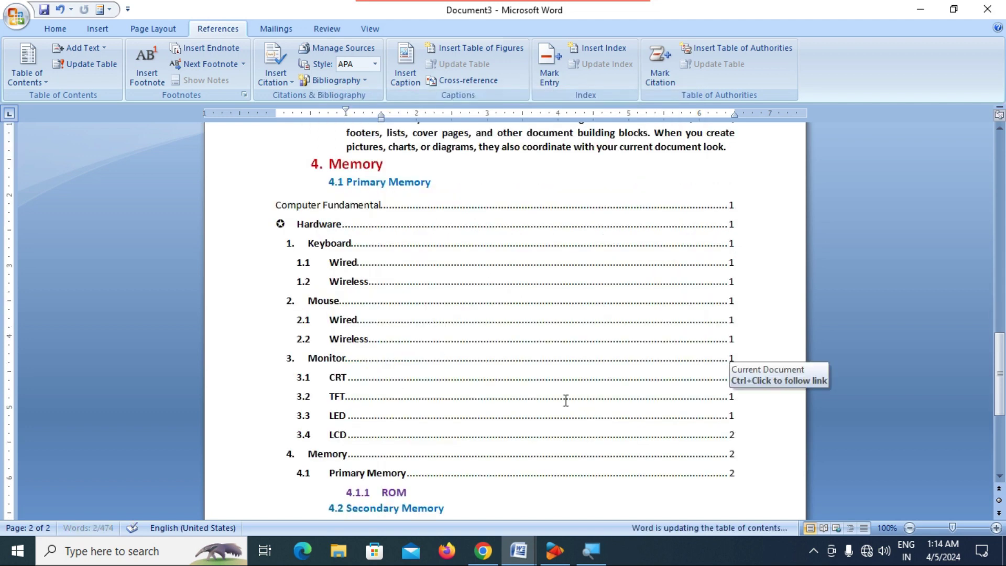
pyautogui.hotkey('ctrl', 'z')
# - Add the 4.1.2 ROM item to the table of contents as a Level 4 entry and check the level assigned to RAM
pyautogui.moveTo(414, 331); pyautogui.dragTo(384, 338)
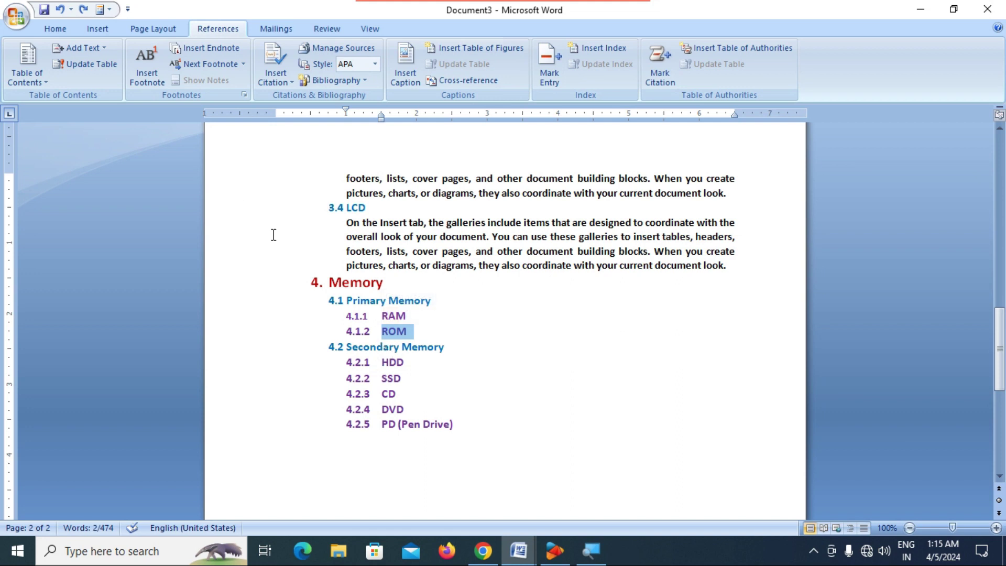
pyautogui.click(87, 51)
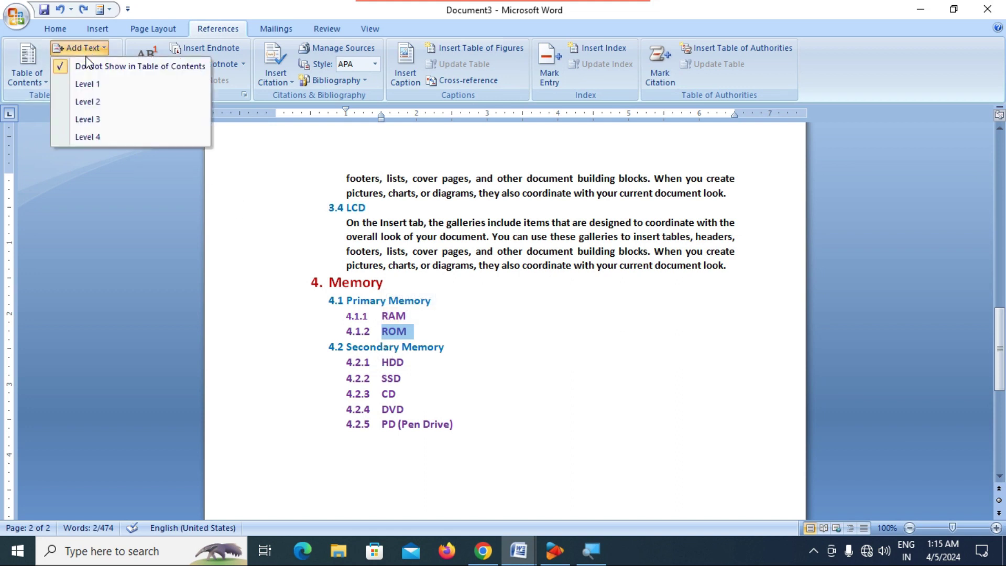
pyautogui.click(86, 137)
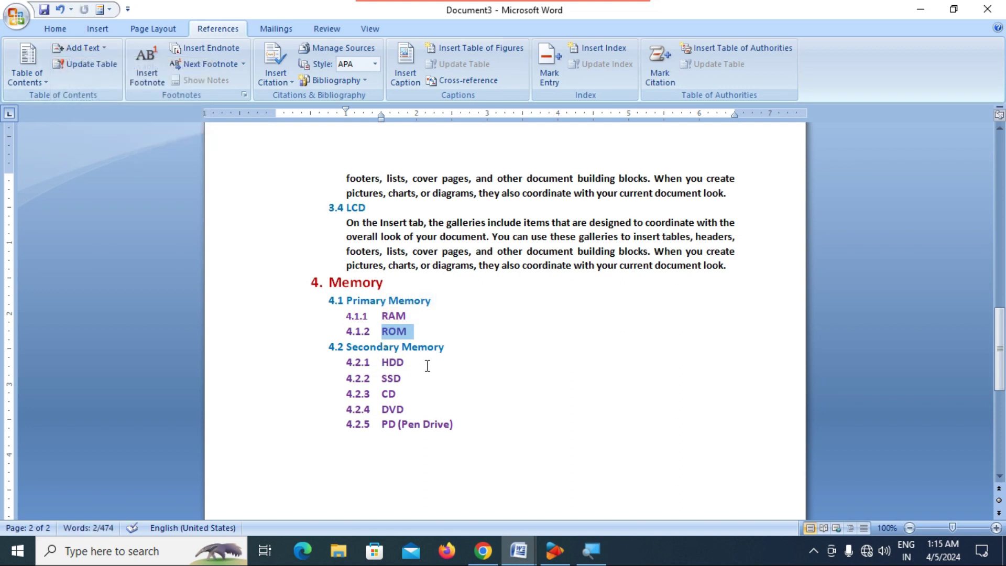
pyautogui.click(397, 316)
pyautogui.click(94, 49)
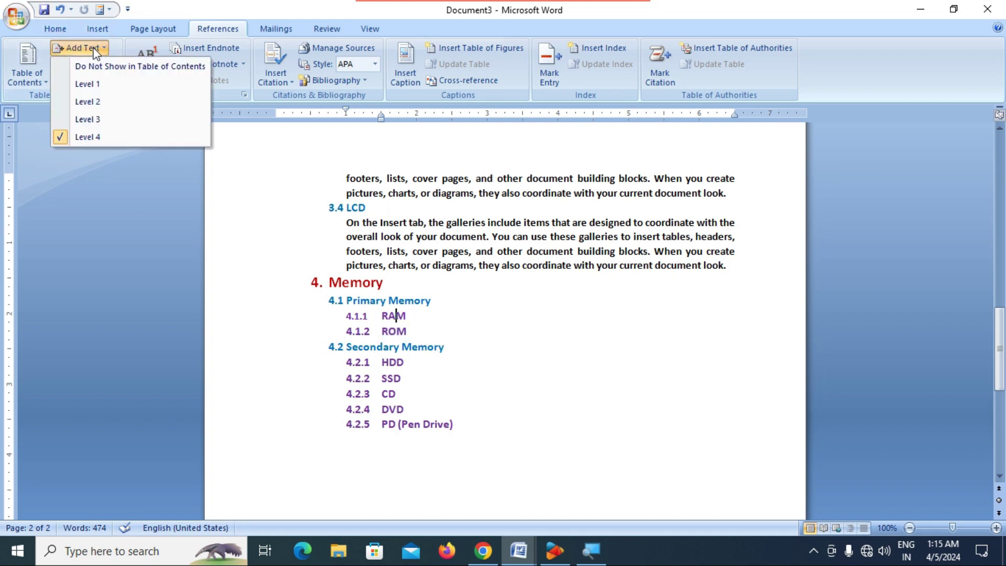
pyautogui.click(397, 332)
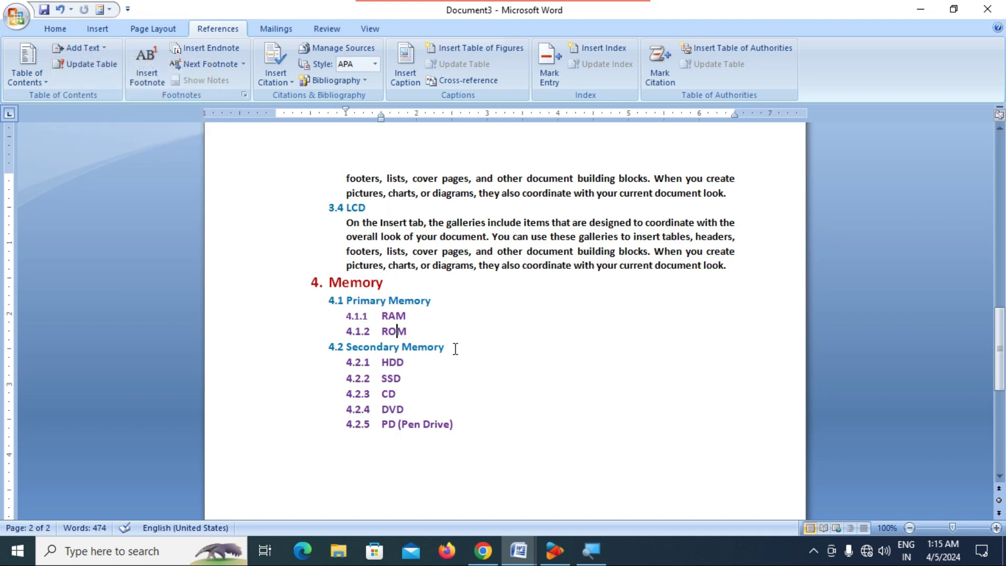
# - Add the 4.2 Secondary Memory subheading to the table of contents as a Level 3 entry
pyautogui.moveTo(455, 349); pyautogui.dragTo(330, 352)
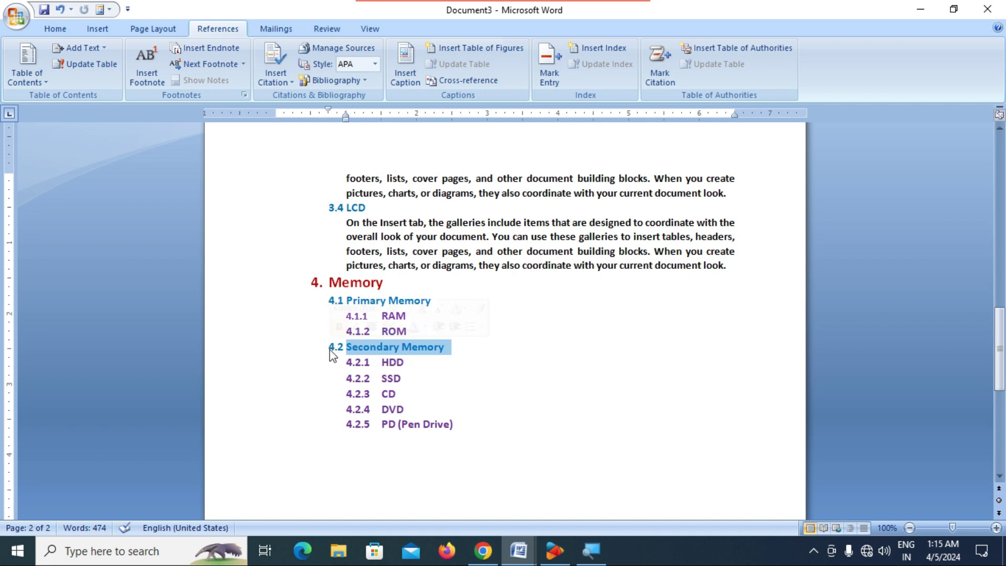
pyautogui.click(81, 47)
pyautogui.click(88, 120)
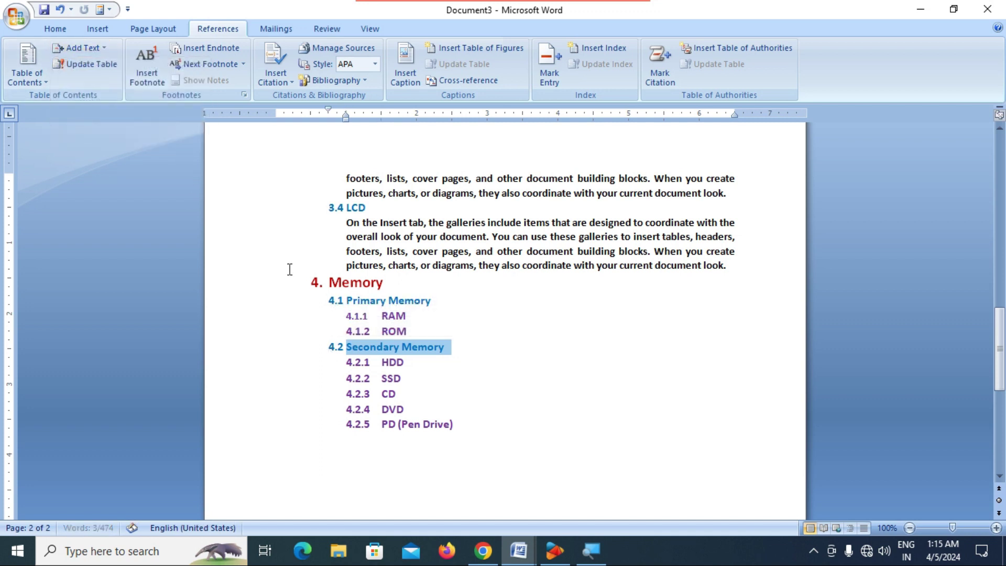
# - Add the 4.2.1 HDD and 4.2.2 SSD items under Secondary Memory to the table of contents as Level 4 entries
pyautogui.click(421, 368)
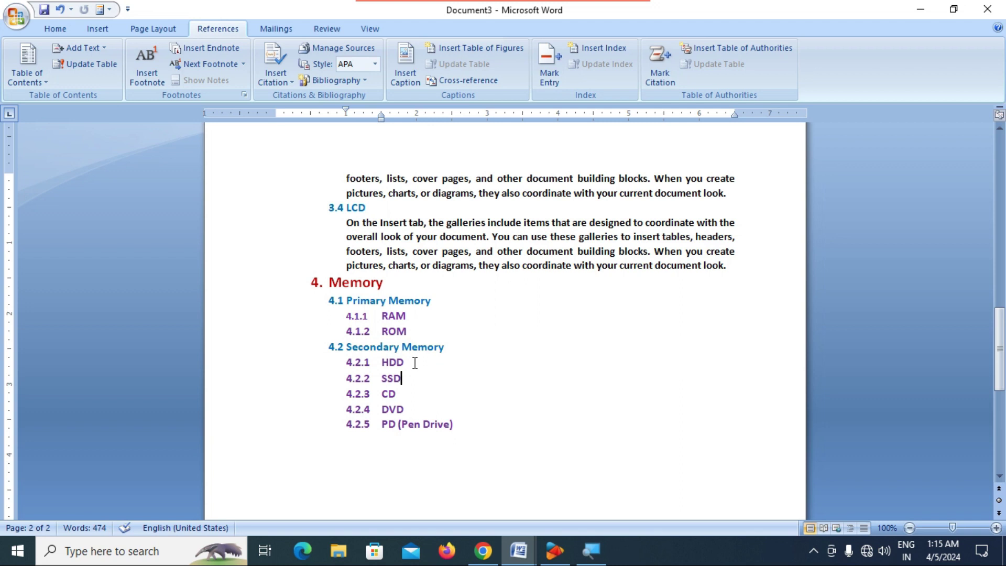
pyautogui.moveTo(415, 363); pyautogui.dragTo(378, 363)
pyautogui.click(74, 53)
pyautogui.click(104, 141)
pyautogui.moveTo(409, 379); pyautogui.dragTo(370, 381)
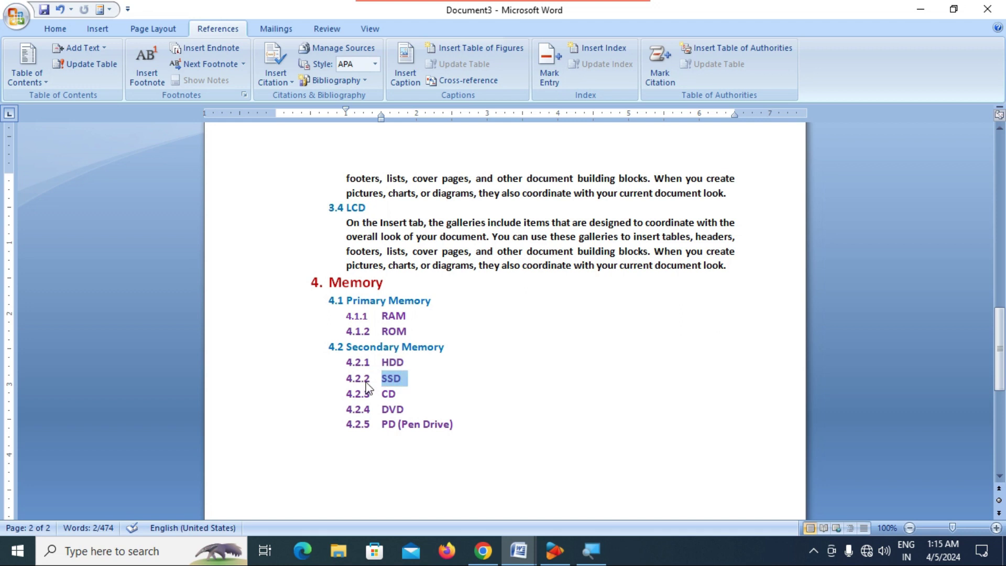
pyautogui.click(84, 48)
pyautogui.click(98, 139)
pyautogui.click(229, 178)
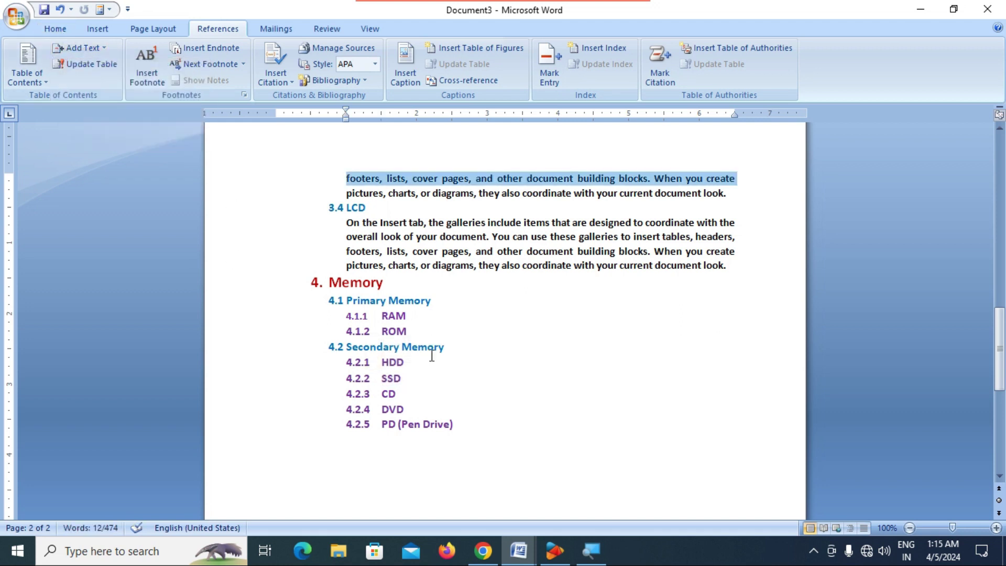
pyautogui.click(408, 382)
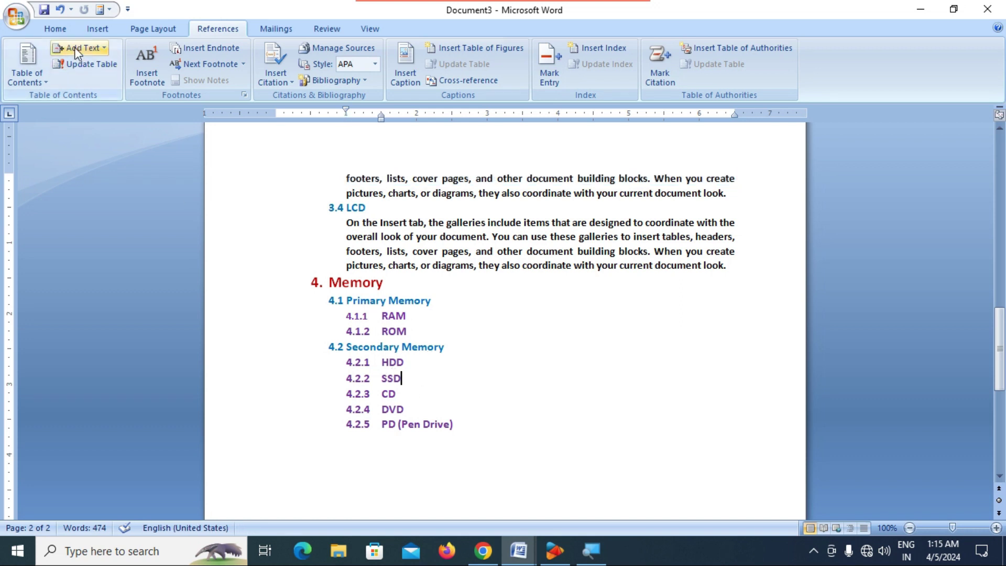
pyautogui.click(74, 48)
# - Add the 4.2.3 CD, 4.2.4 DVD and 4.2.5 PD (Pen Drive) items to the table of contents as Level 4 entries
pyautogui.click(389, 394)
pyautogui.doubleClick(389, 394)
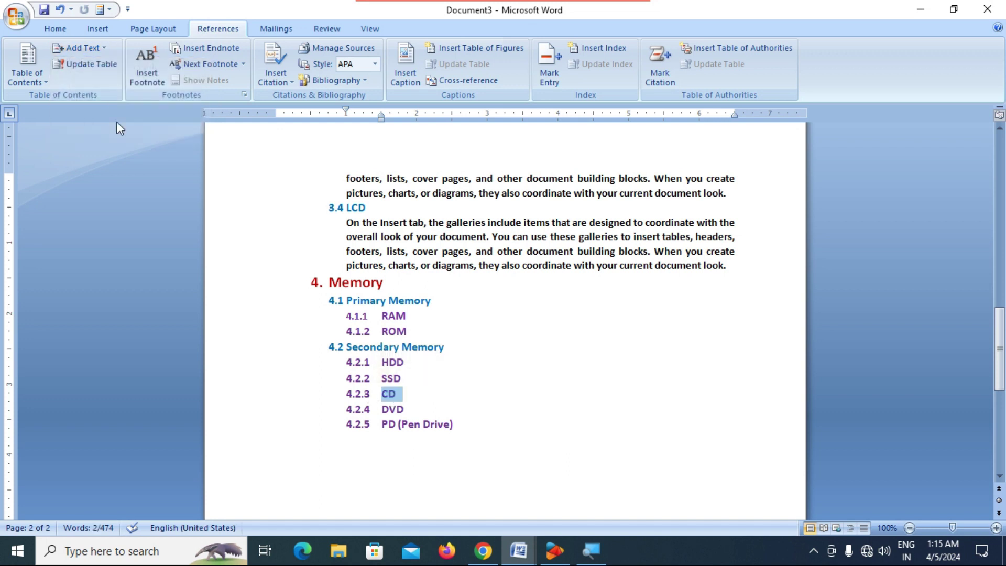
pyautogui.click(72, 52)
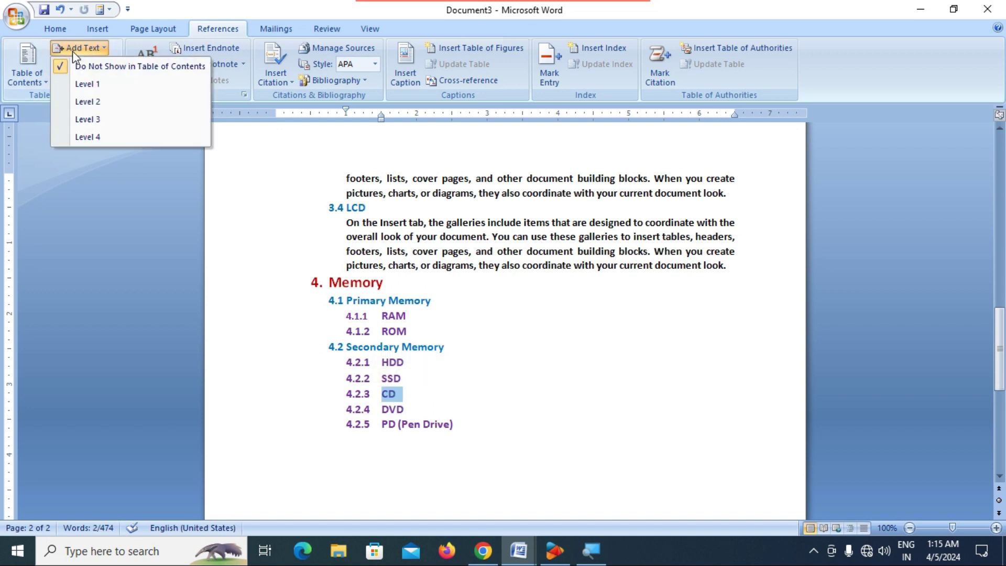
pyautogui.click(93, 135)
pyautogui.doubleClick(398, 410)
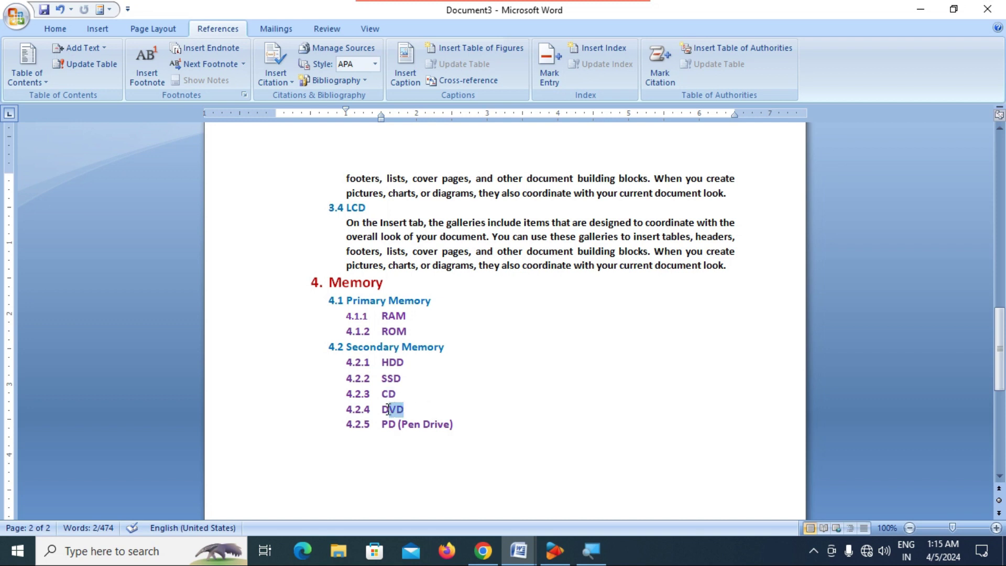
pyautogui.click(86, 51)
pyautogui.click(104, 137)
pyautogui.moveTo(461, 428); pyautogui.dragTo(387, 424)
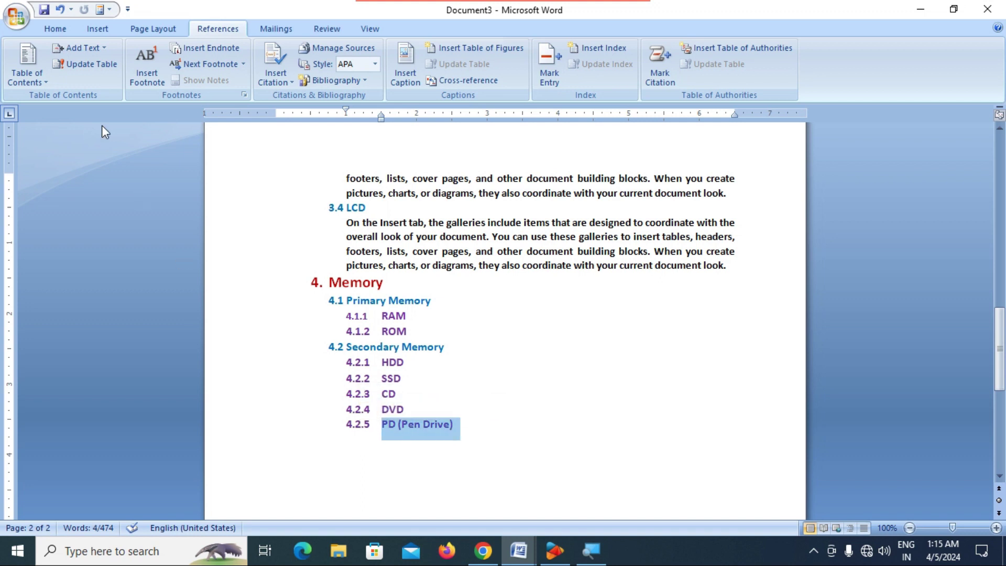
pyautogui.click(86, 51)
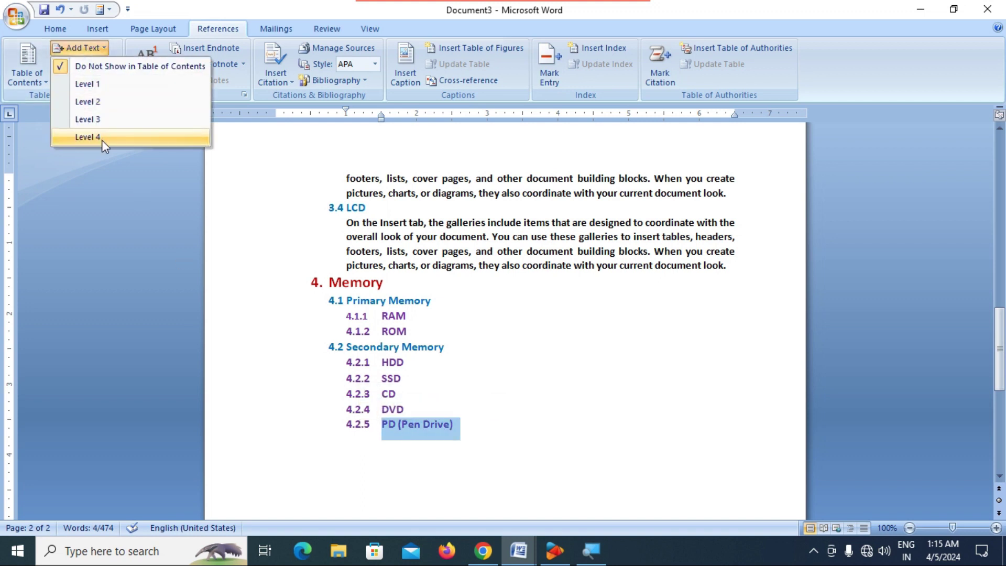
pyautogui.click(102, 137)
# - Insert a page break before the Computer Fundamental title to create a blank first page
pyautogui.scroll(-2, 653, 397)
pyautogui.scroll(-2, 650, 393)
pyautogui.scroll(-4, 629, 377)
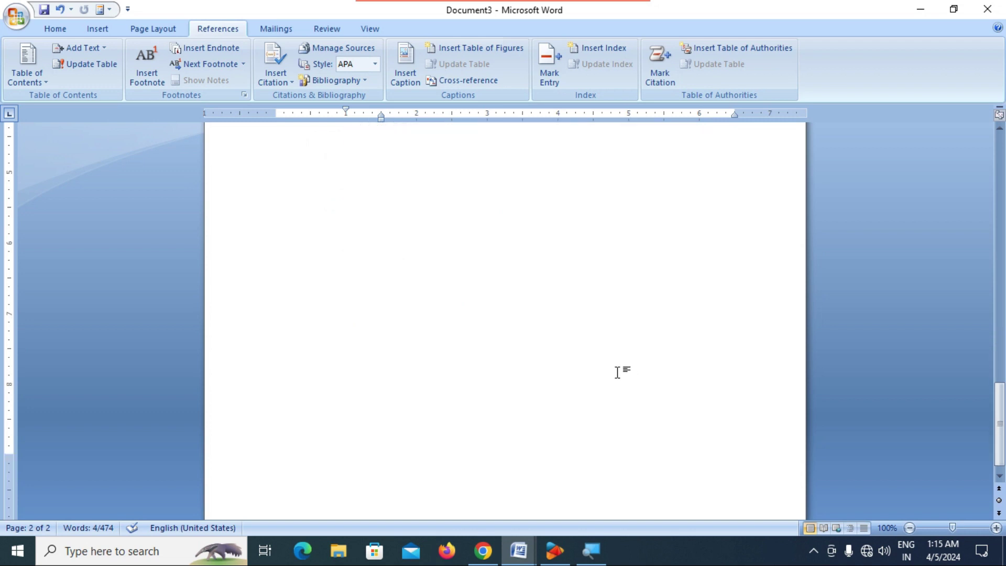
pyautogui.scroll(5, 611, 362)
pyautogui.scroll(20, 612, 361)
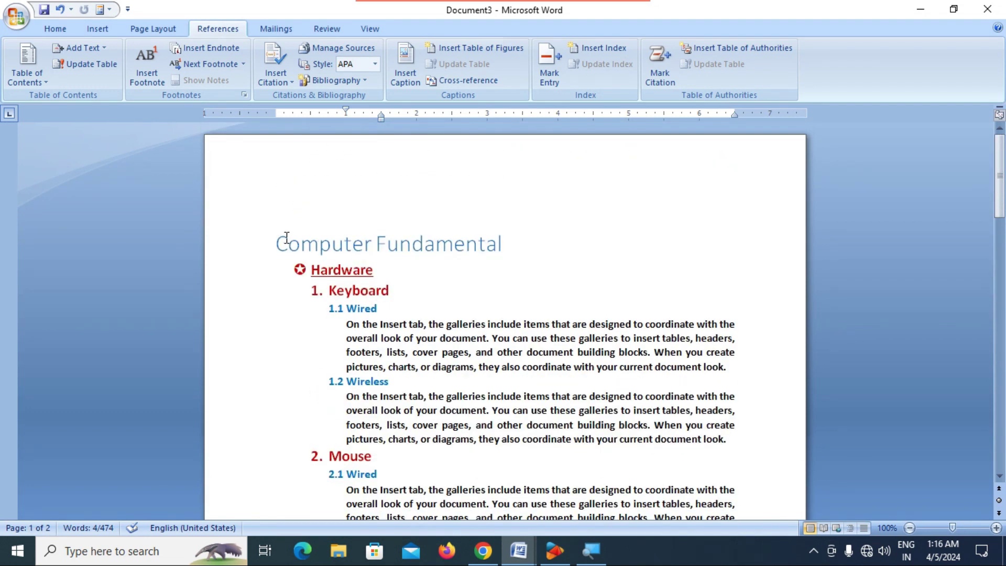
pyautogui.doubleClick(272, 241)
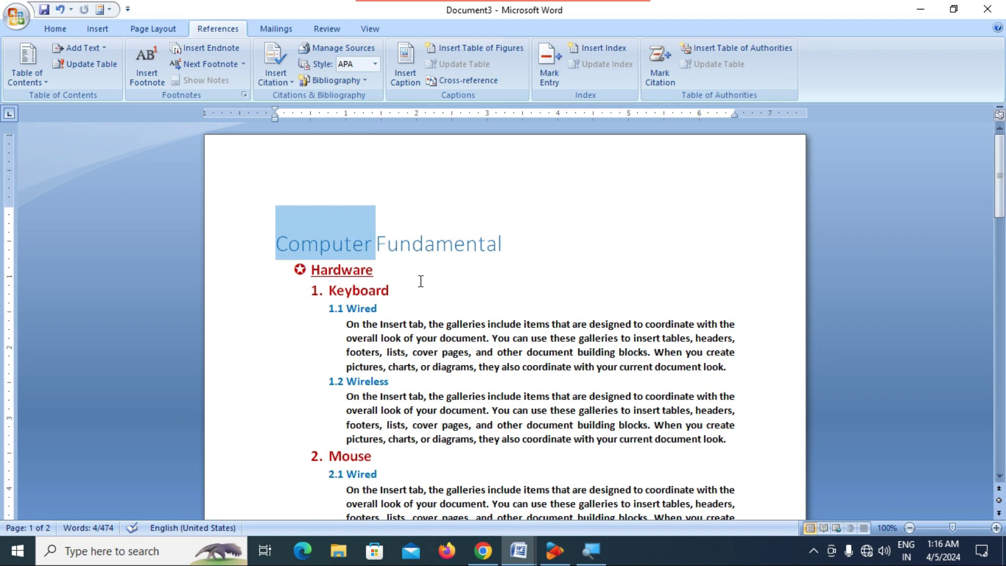
pyautogui.click(276, 252)
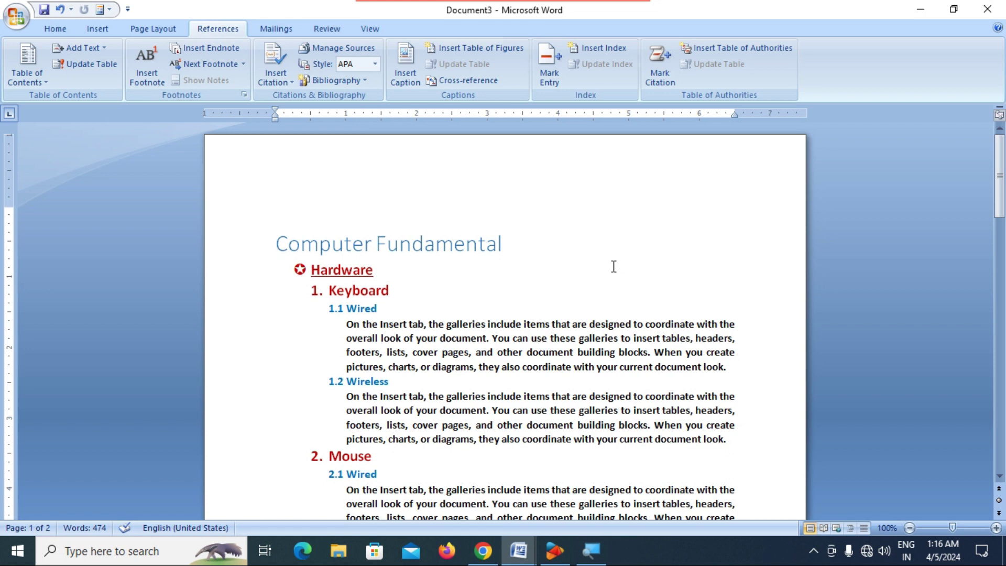
pyautogui.hotkey('ctrl', 'Return')
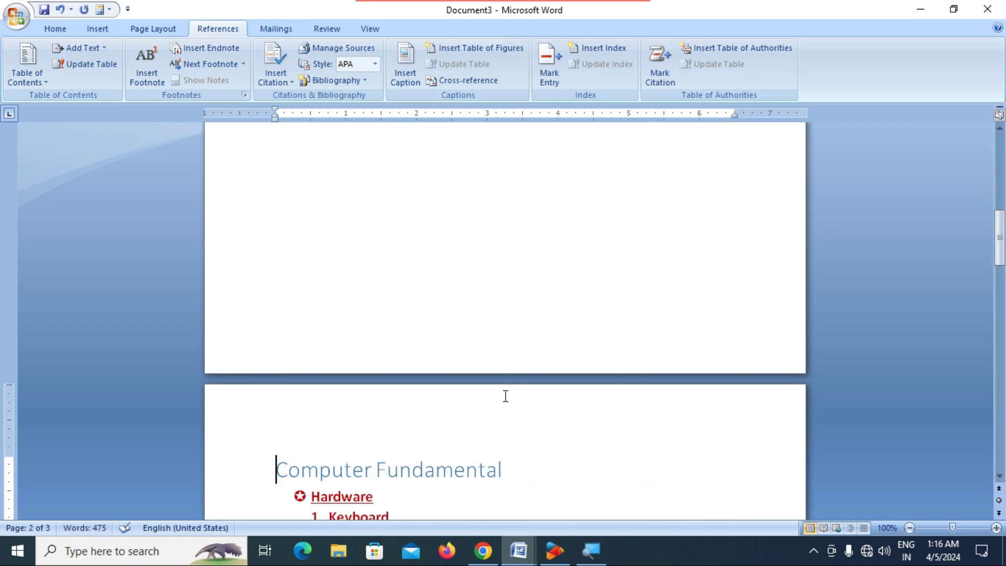
# - Insert the Automatic Table 2 table of contents on the blank first page
pyautogui.scroll(5, 434, 451)
pyautogui.scroll(5, 435, 442)
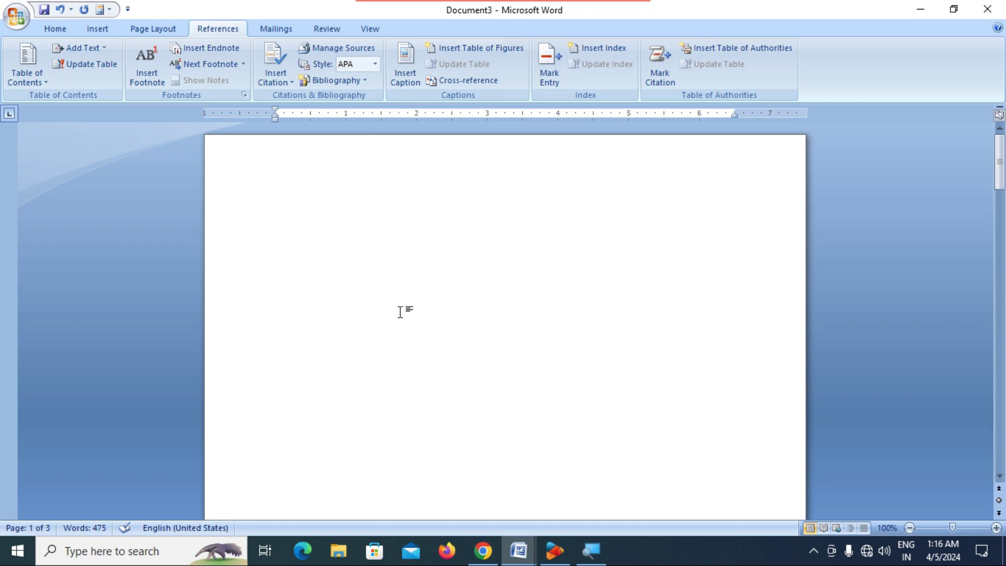
pyautogui.scroll(-4, 400, 312)
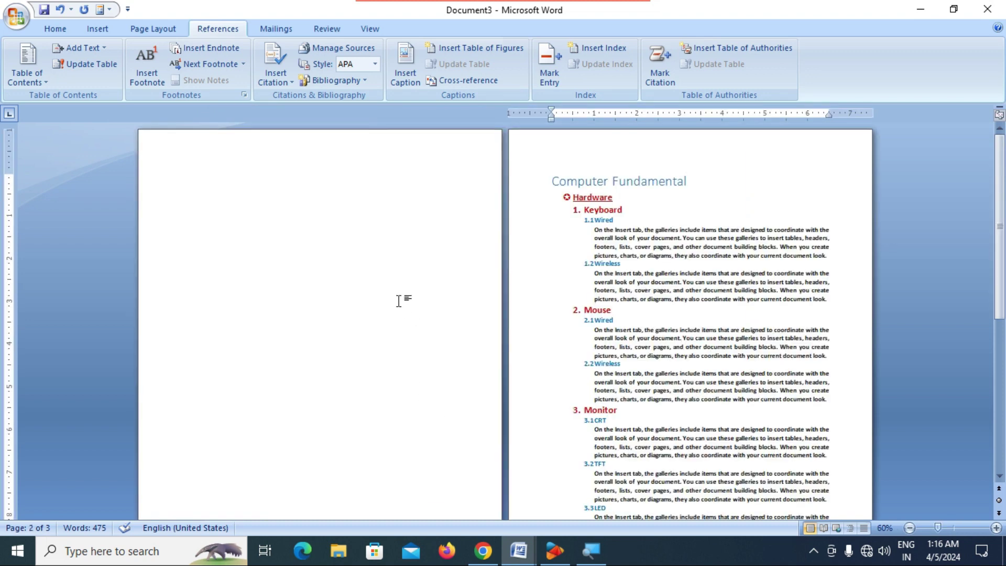
pyautogui.click(205, 202)
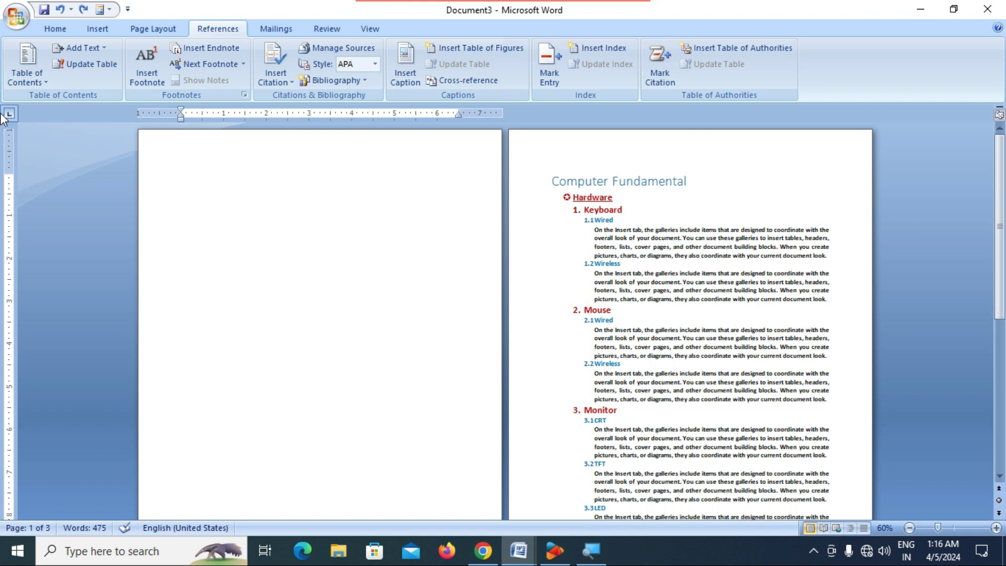
pyautogui.click(34, 76)
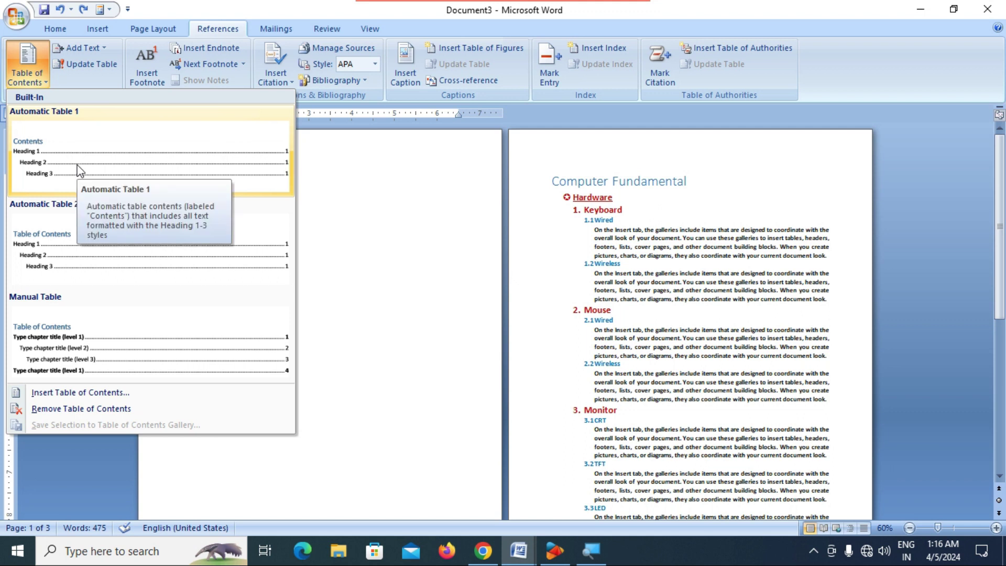
pyautogui.click(63, 247)
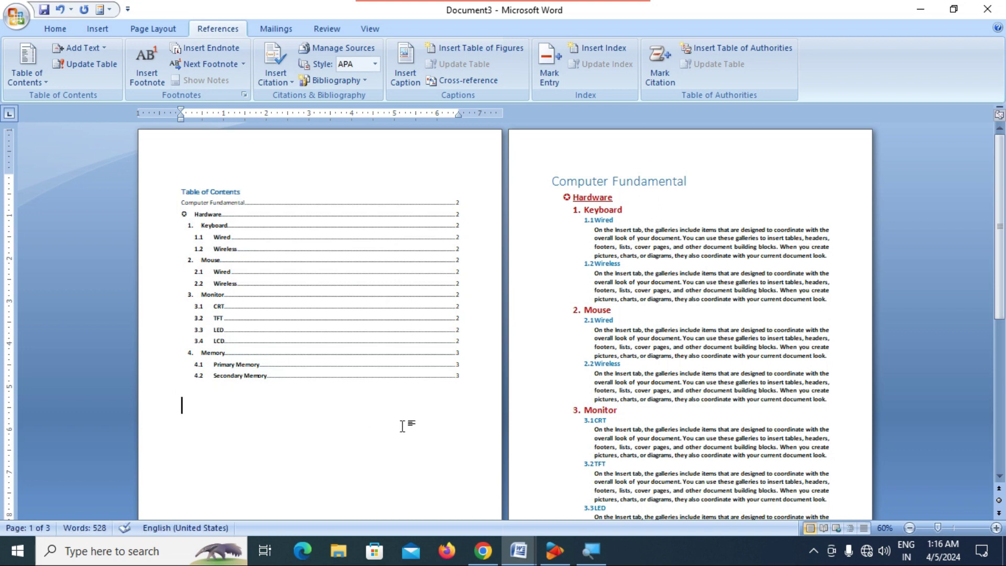
# - Review the inserted table of contents entries and page numbers against the headings in the document
pyautogui.scroll(7, 402, 426)
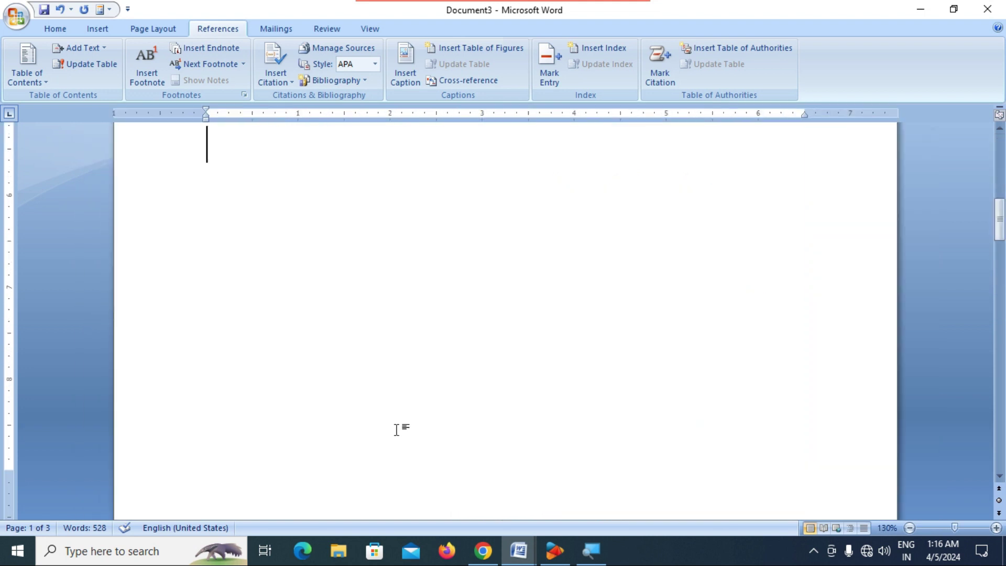
pyautogui.scroll(3, 397, 431)
pyautogui.scroll(1, 839, 382)
pyautogui.click(867, 363)
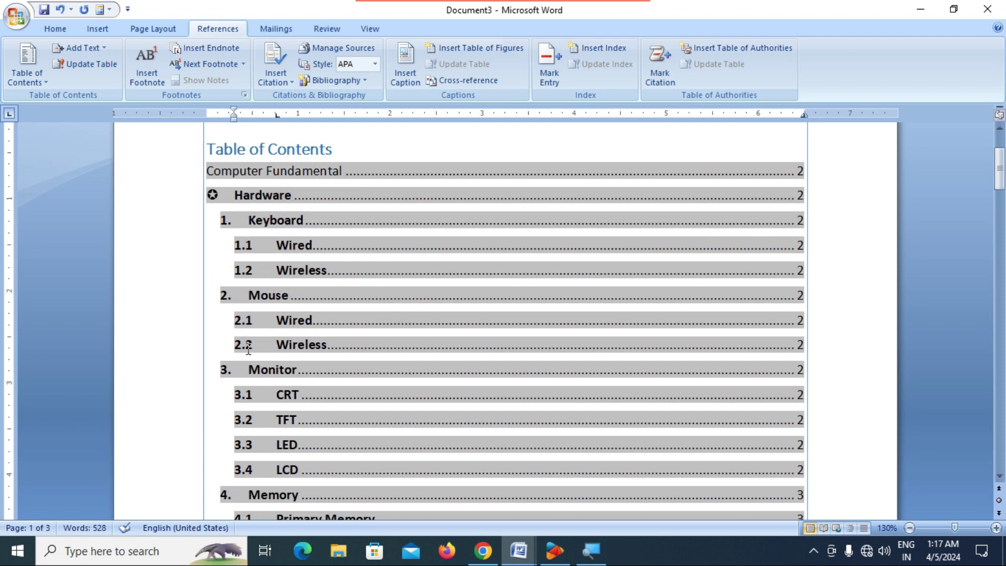
pyautogui.scroll(-3, 267, 394)
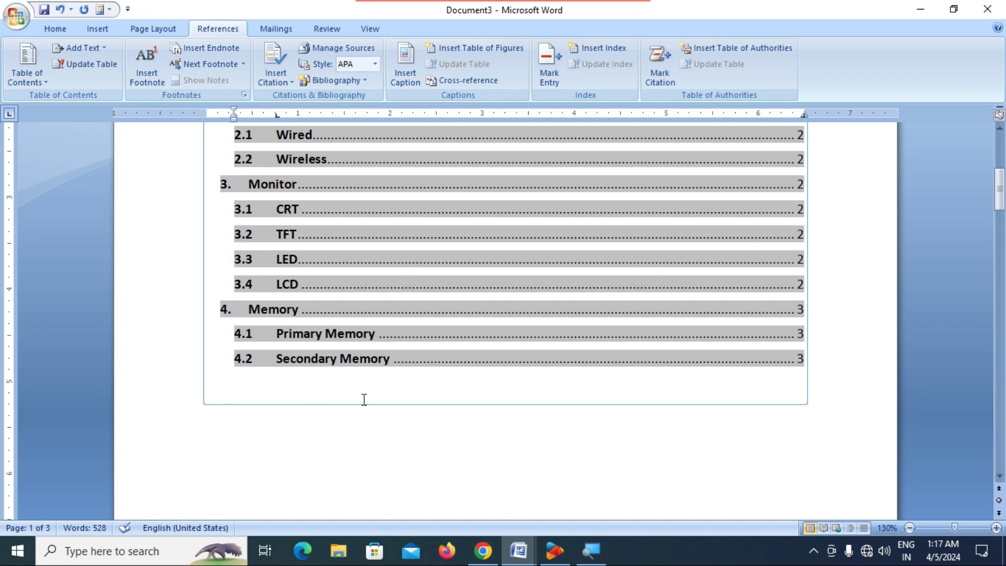
pyautogui.scroll(2, 364, 399)
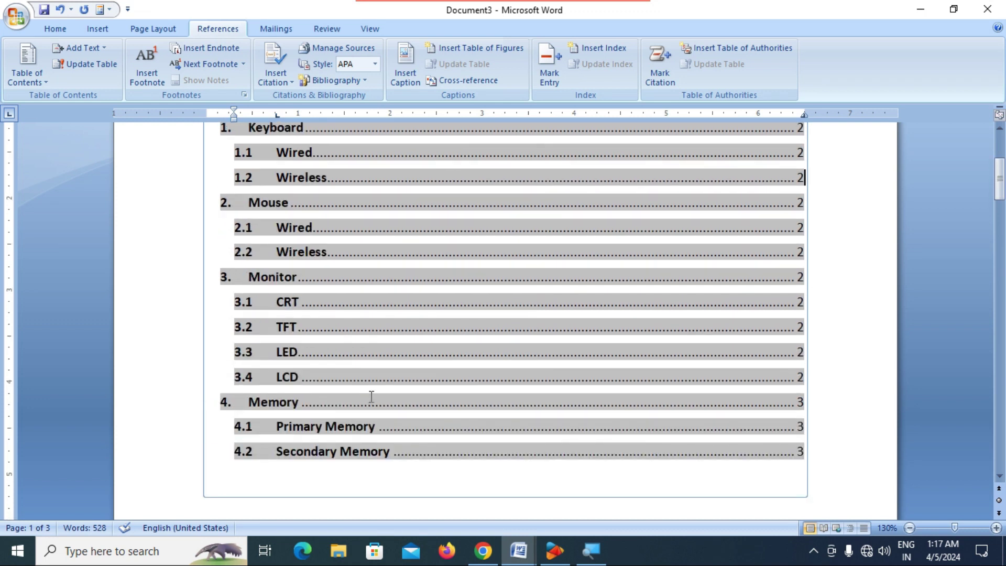
pyautogui.click(403, 432)
pyautogui.scroll(-10, 634, 409)
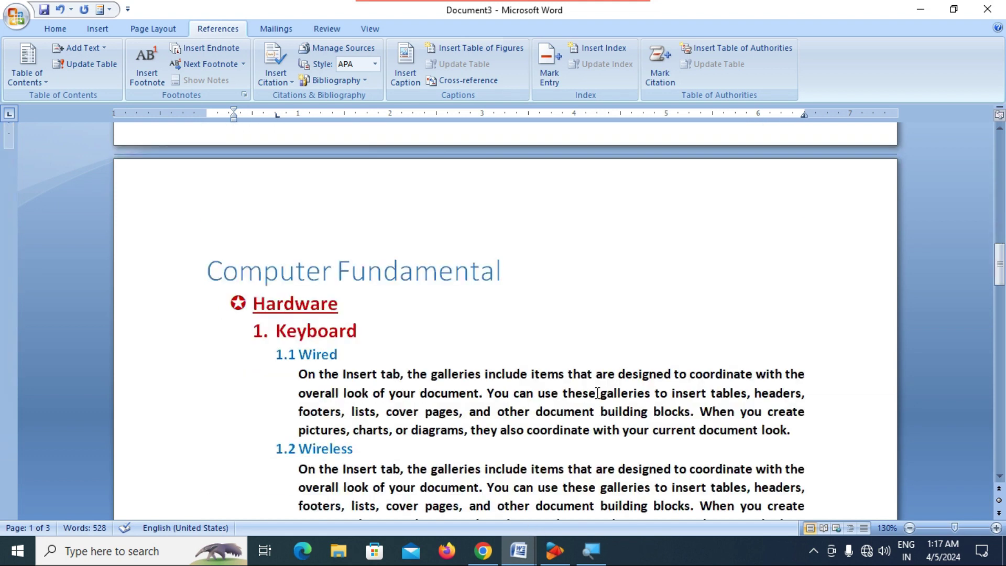
# - Replace the table of contents with a version using the solid underline tab leader, keeping four levels and right-aligned page numbers
pyautogui.scroll(11, 641, 321)
pyautogui.scroll(3, 641, 320)
pyautogui.click(838, 251)
pyautogui.click(647, 211)
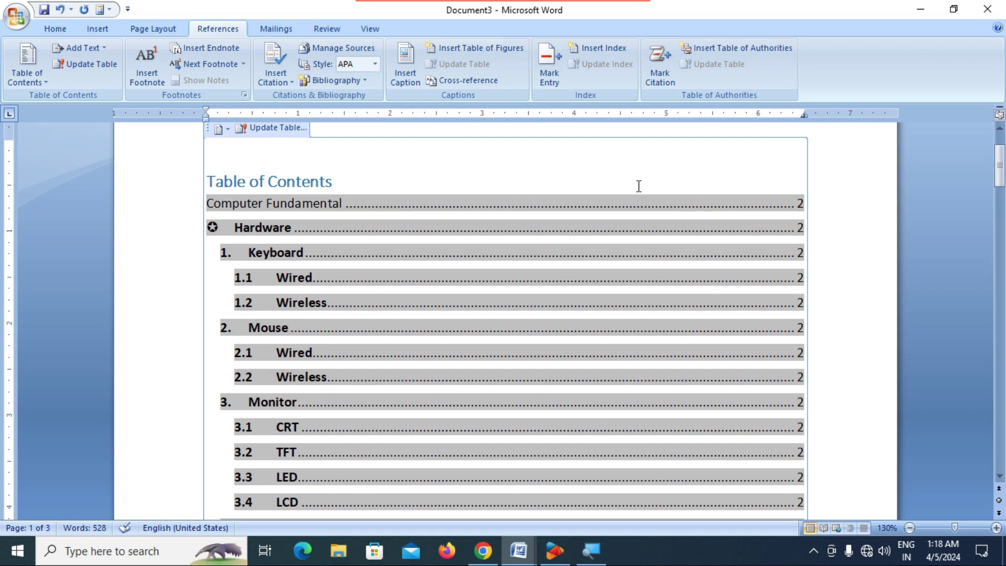
pyautogui.click(638, 186)
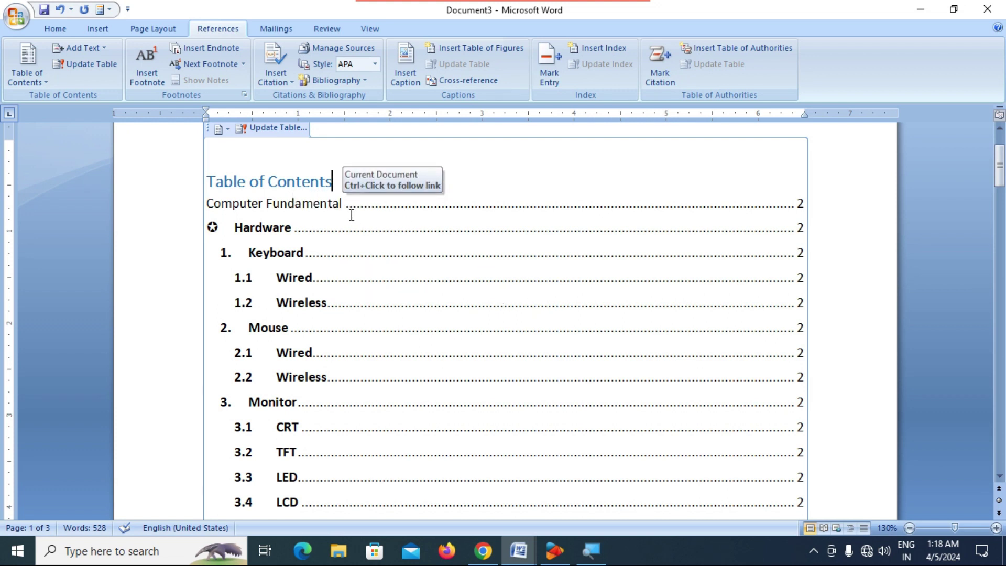
pyautogui.click(32, 83)
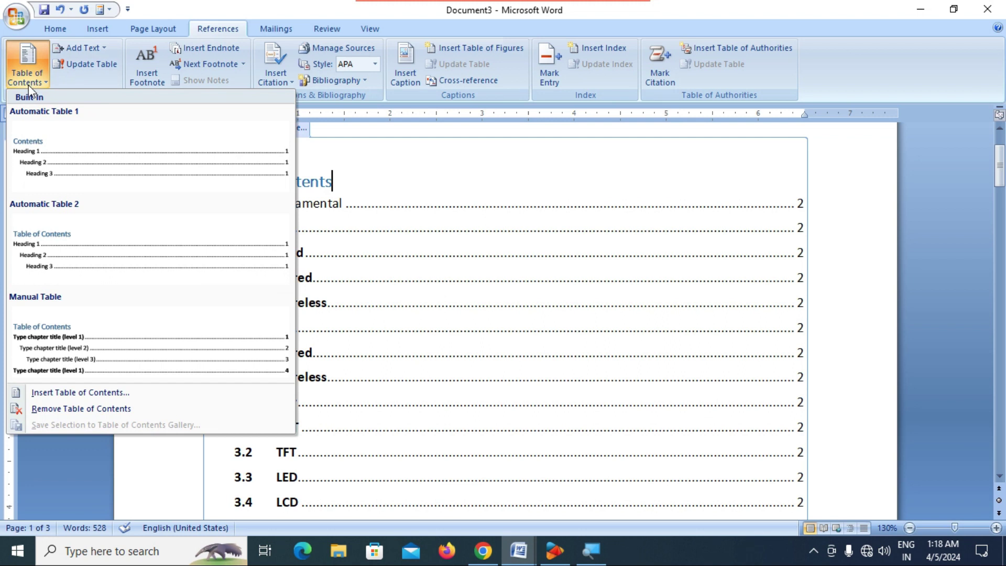
pyautogui.click(90, 392)
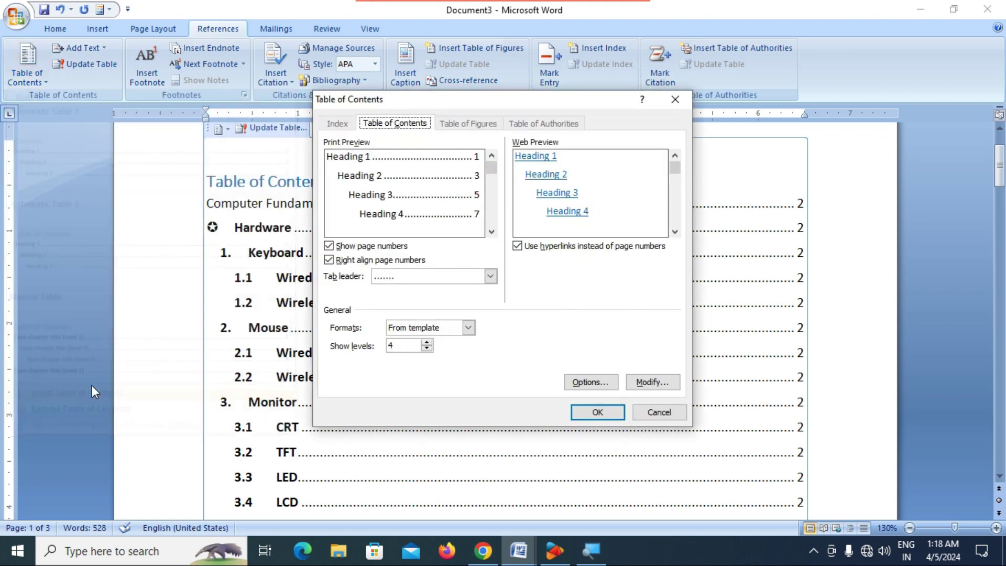
pyautogui.click(491, 276)
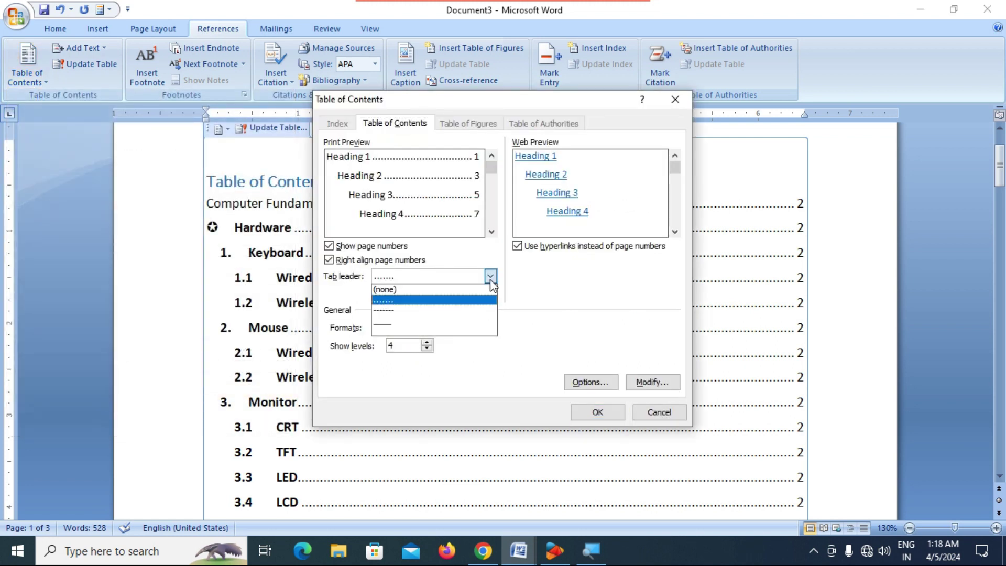
pyautogui.click(411, 329)
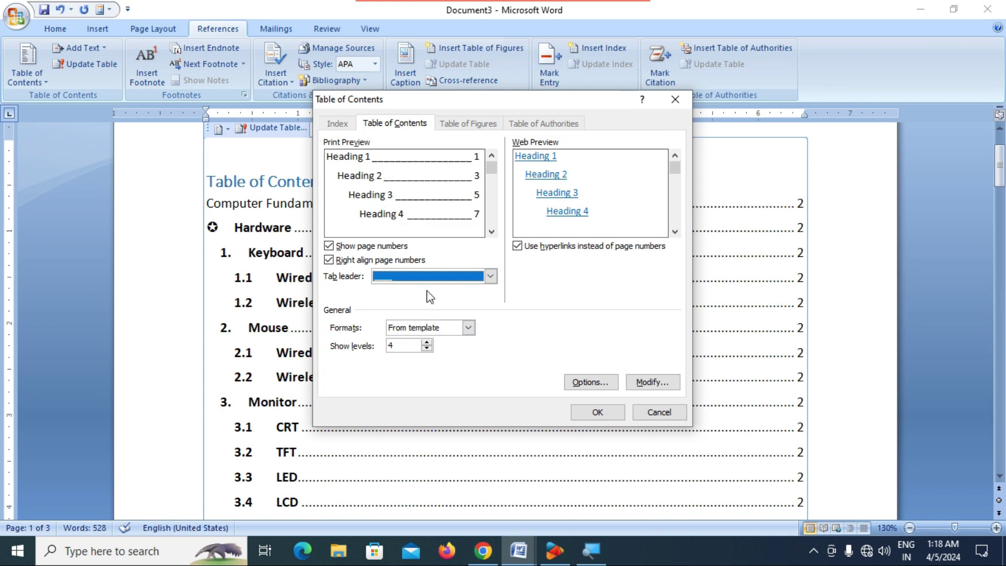
pyautogui.click(598, 412)
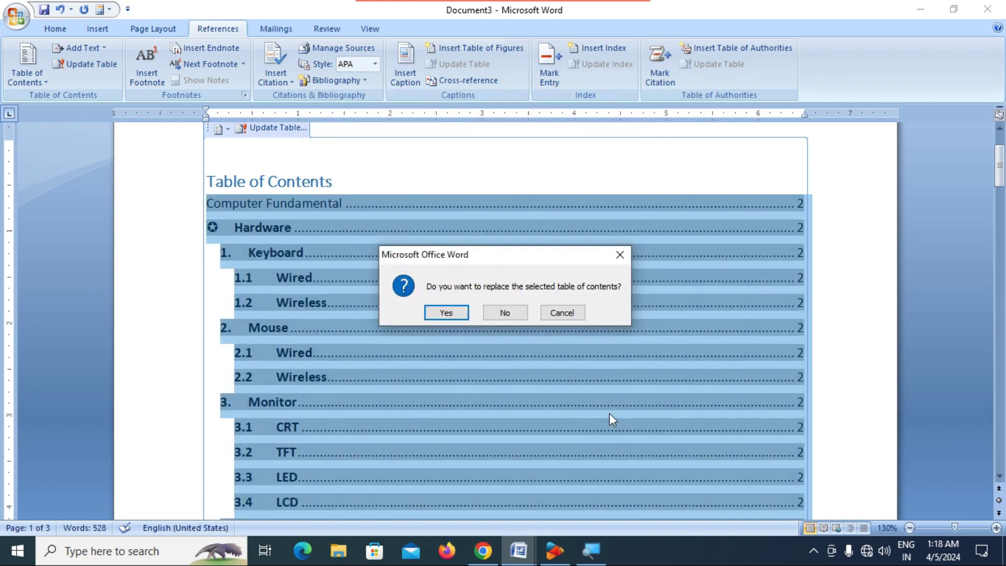
pyautogui.click(461, 313)
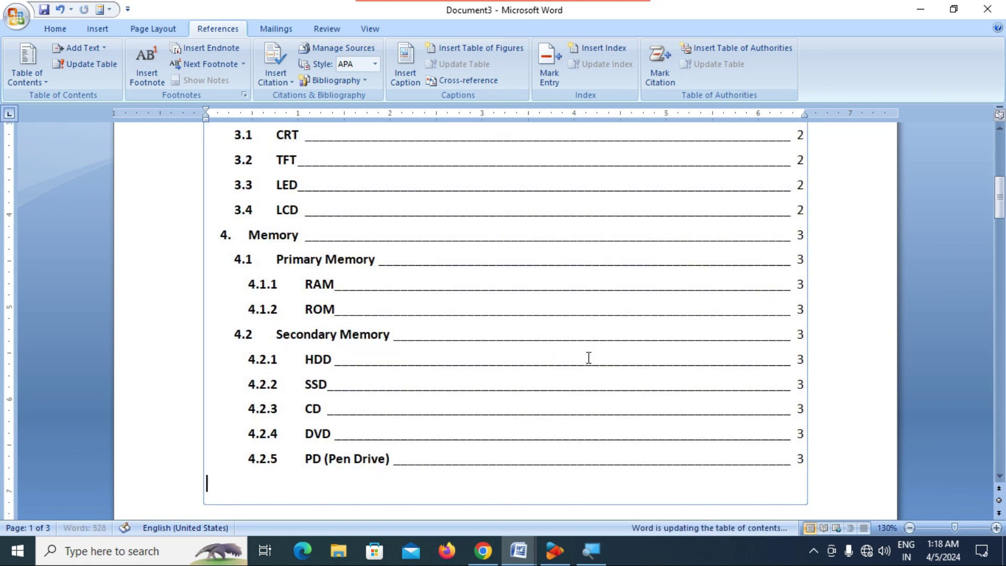
# - Review the table of contents from Computer Fundamental to PD (Pen Drive), checking its leader lines, entries and page numbers
pyautogui.scroll(-1, 555, 362)
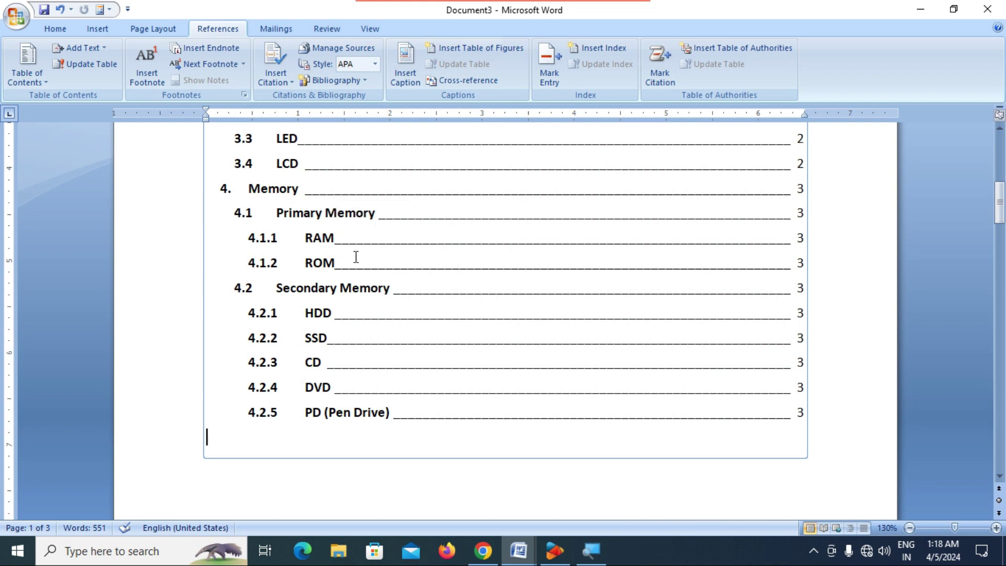
pyautogui.scroll(-3, 393, 317)
pyautogui.scroll(8, 388, 328)
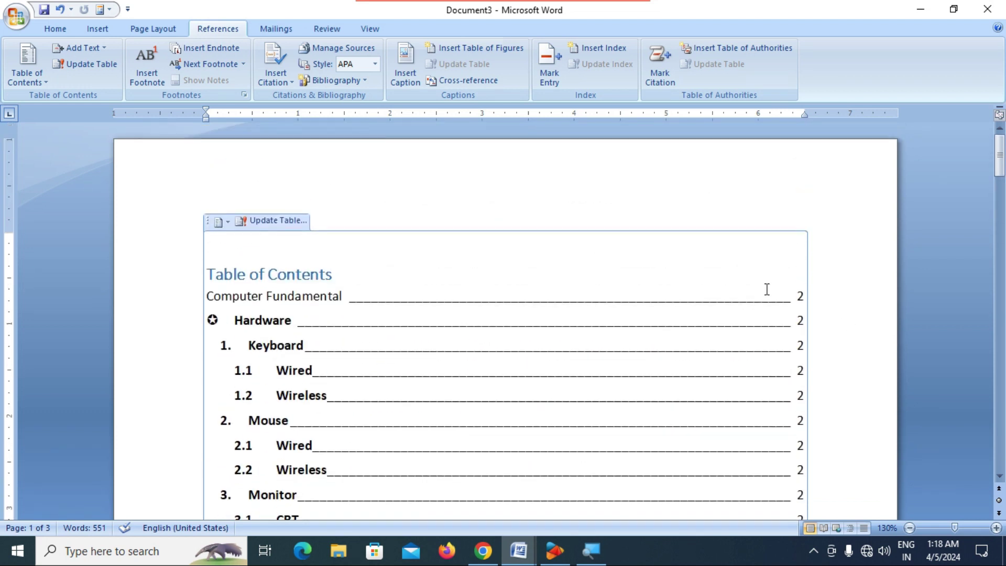
pyautogui.scroll(-4, 510, 330)
pyautogui.scroll(-4, 510, 330)
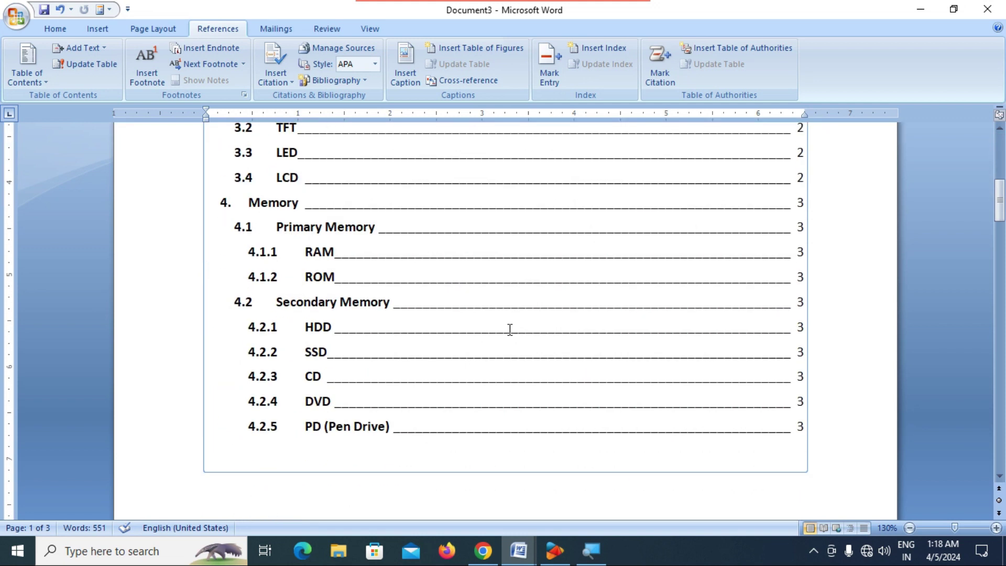
pyautogui.scroll(8, 514, 327)
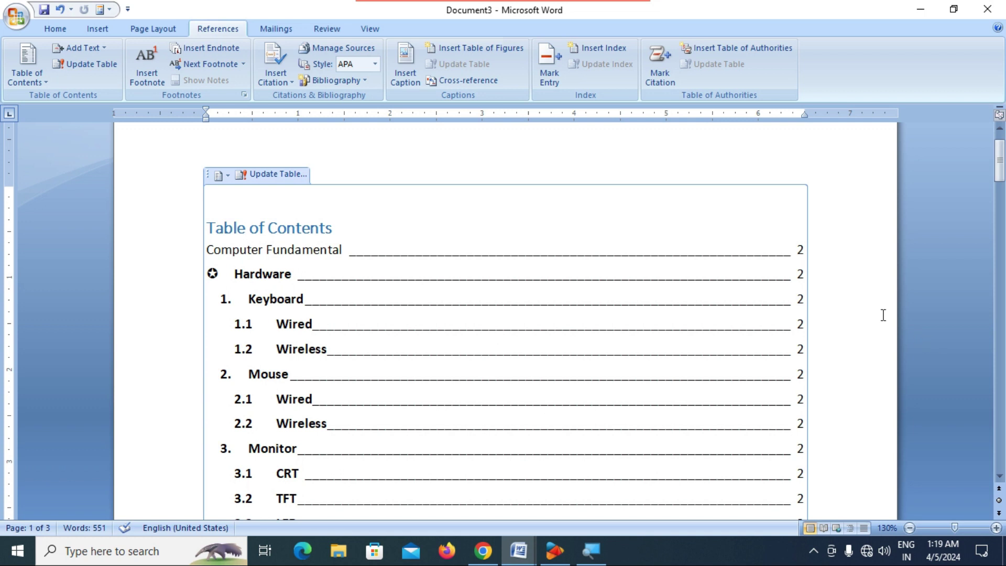
pyautogui.scroll(-4, 876, 313)
pyautogui.scroll(-3, 869, 311)
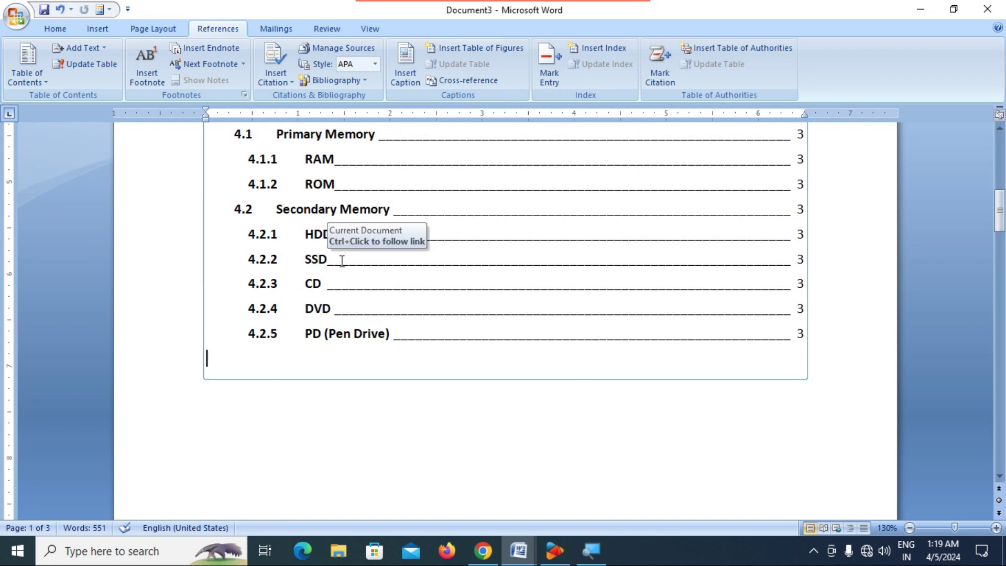
pyautogui.scroll(3, 341, 260)
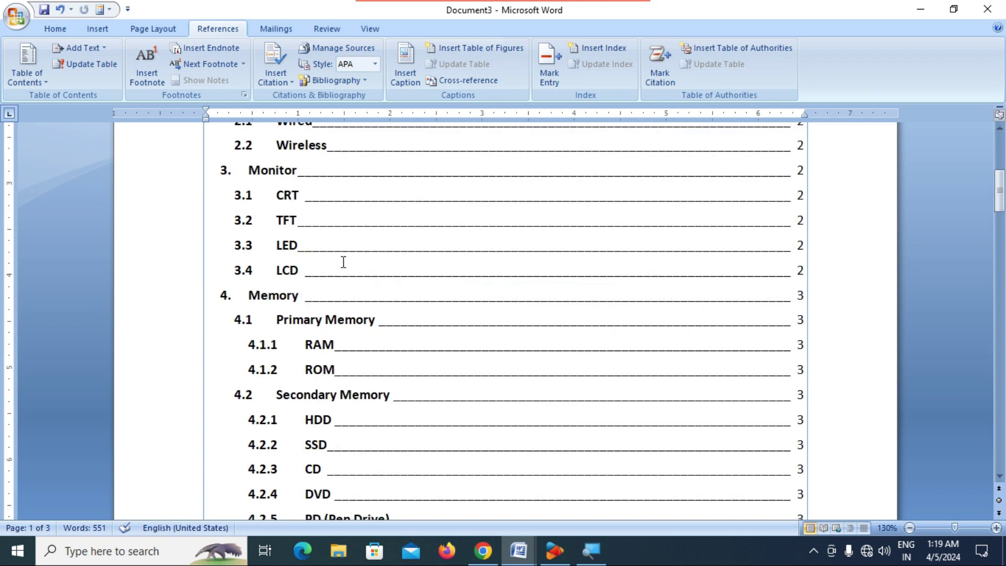
# - Follow the 3.2 TFT entry's link from the table of contents to its heading, and return to the first page
pyautogui.keyDown('ctrl'); pyautogui.doubleClick(320, 226); pyautogui.keyUp('ctrl')
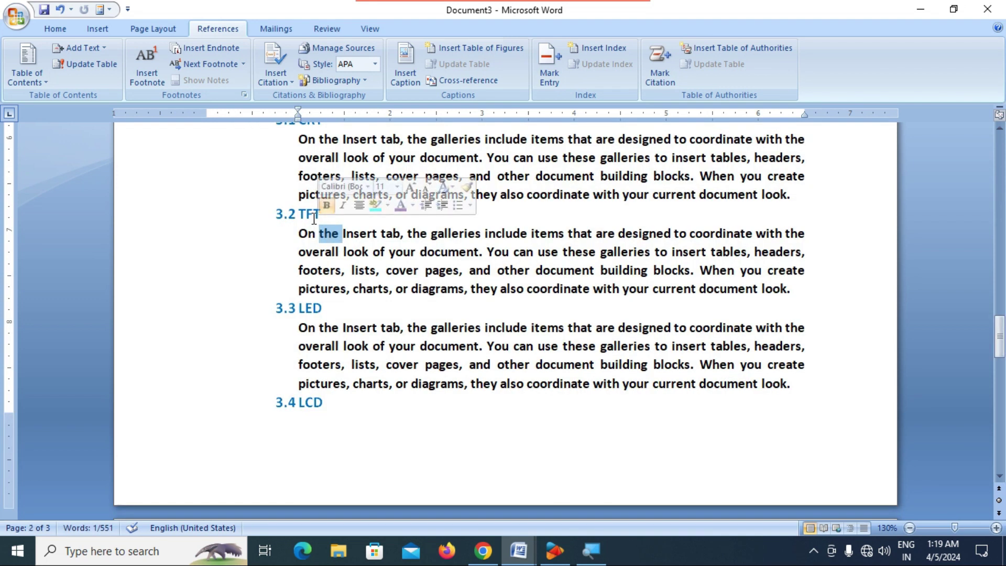
pyautogui.click(390, 253)
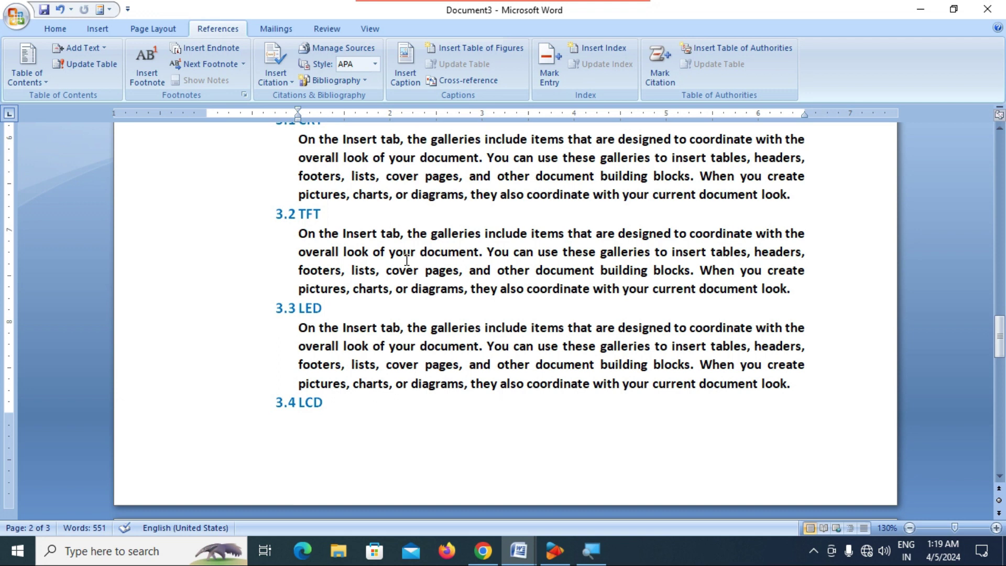
pyautogui.scroll(4, 835, 350)
pyautogui.scroll(15, 835, 350)
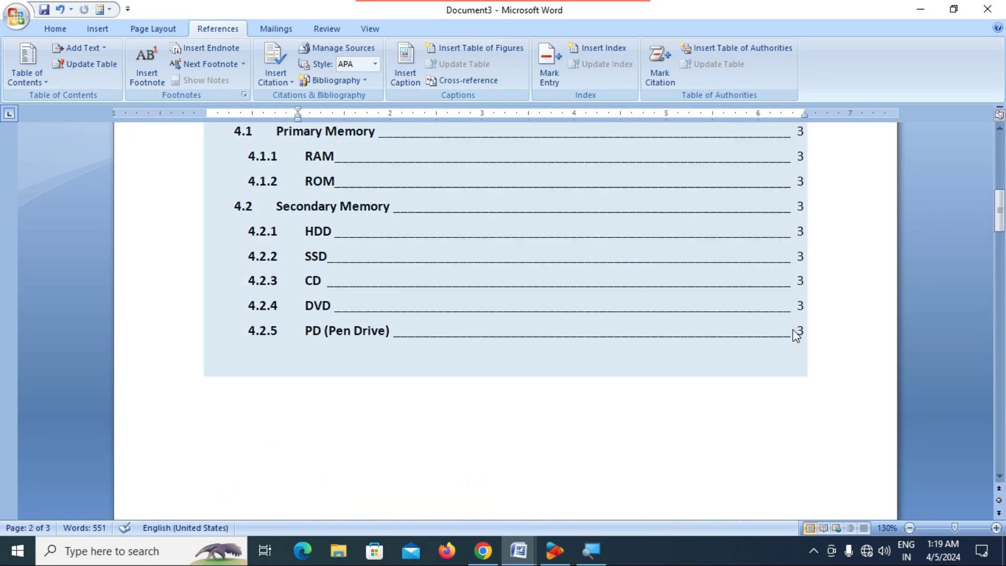
pyautogui.scroll(5, 616, 362)
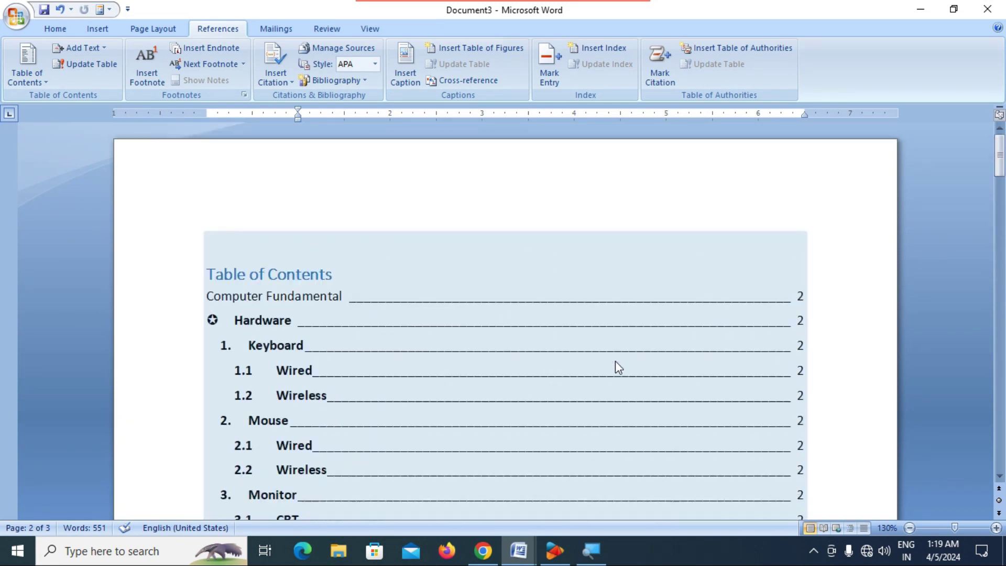